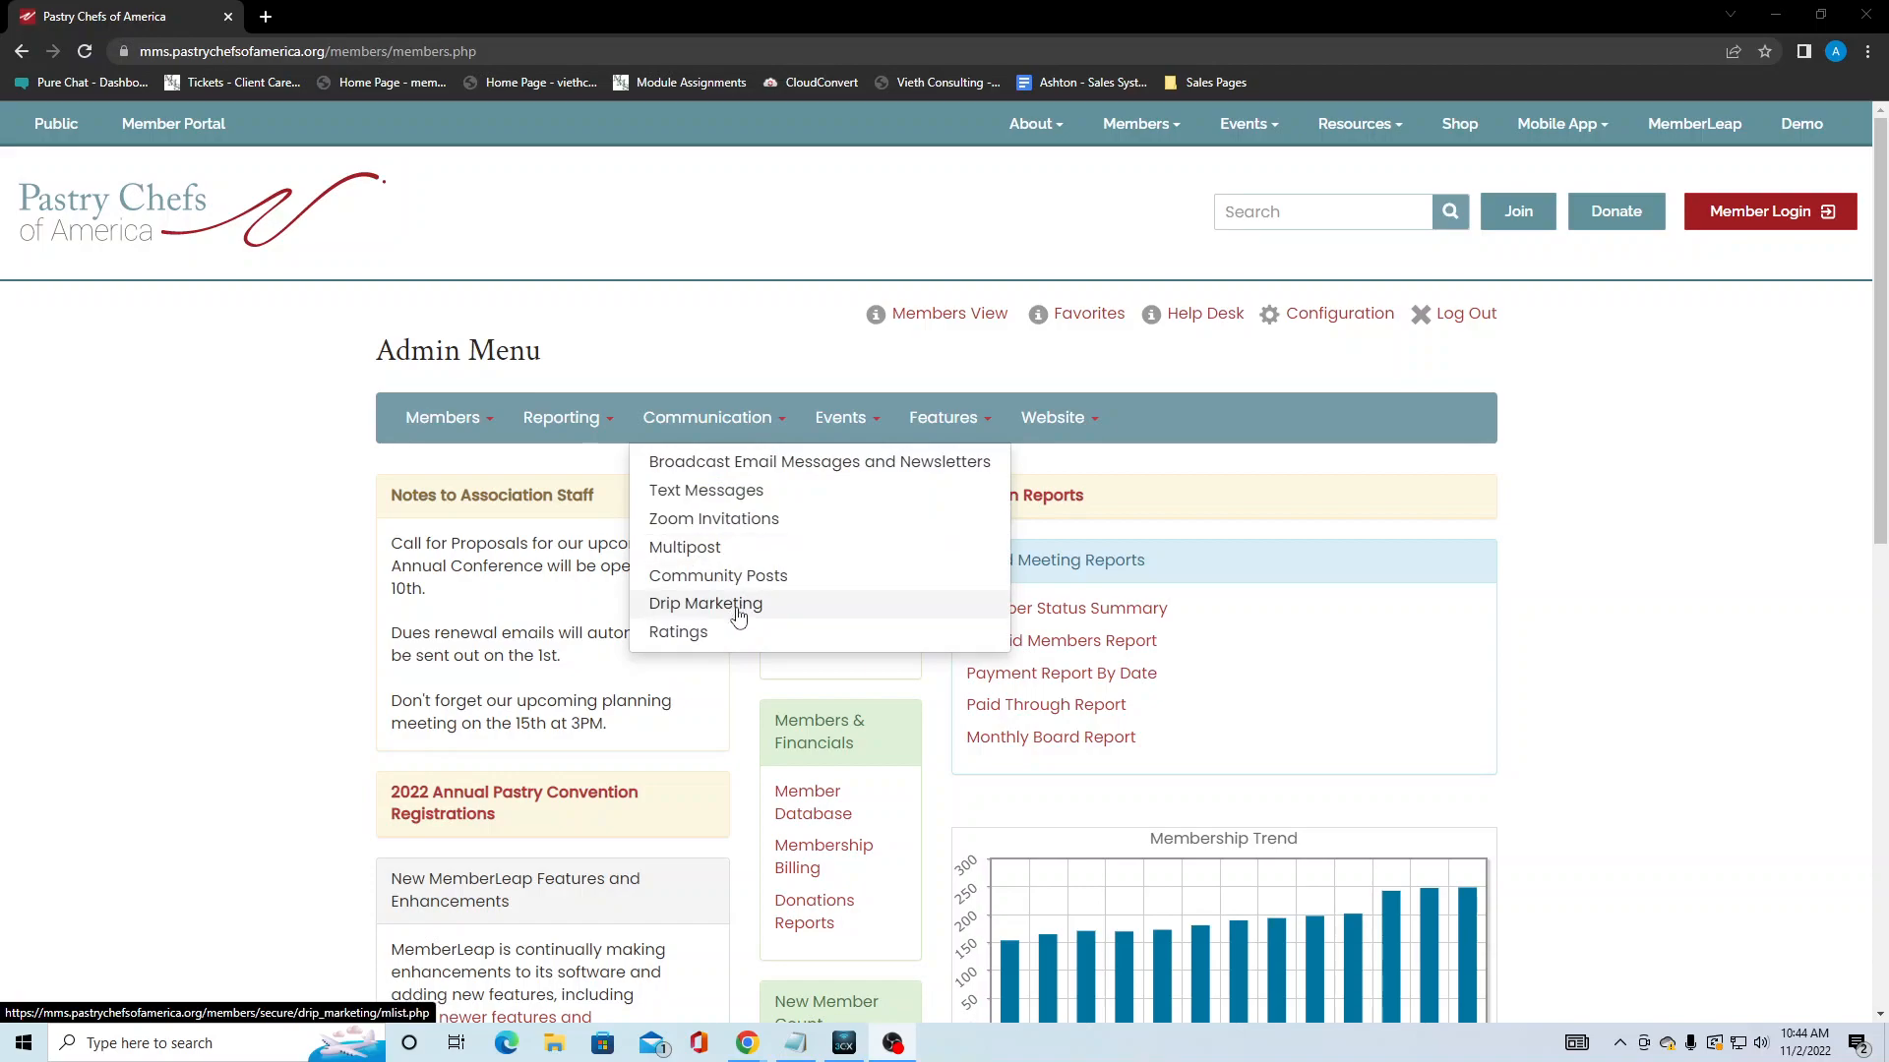
- Open the Drip Marketing page and look through the existing programs, their triggers and available functions
{"action": "left_click", "coordinate": [735, 604]}
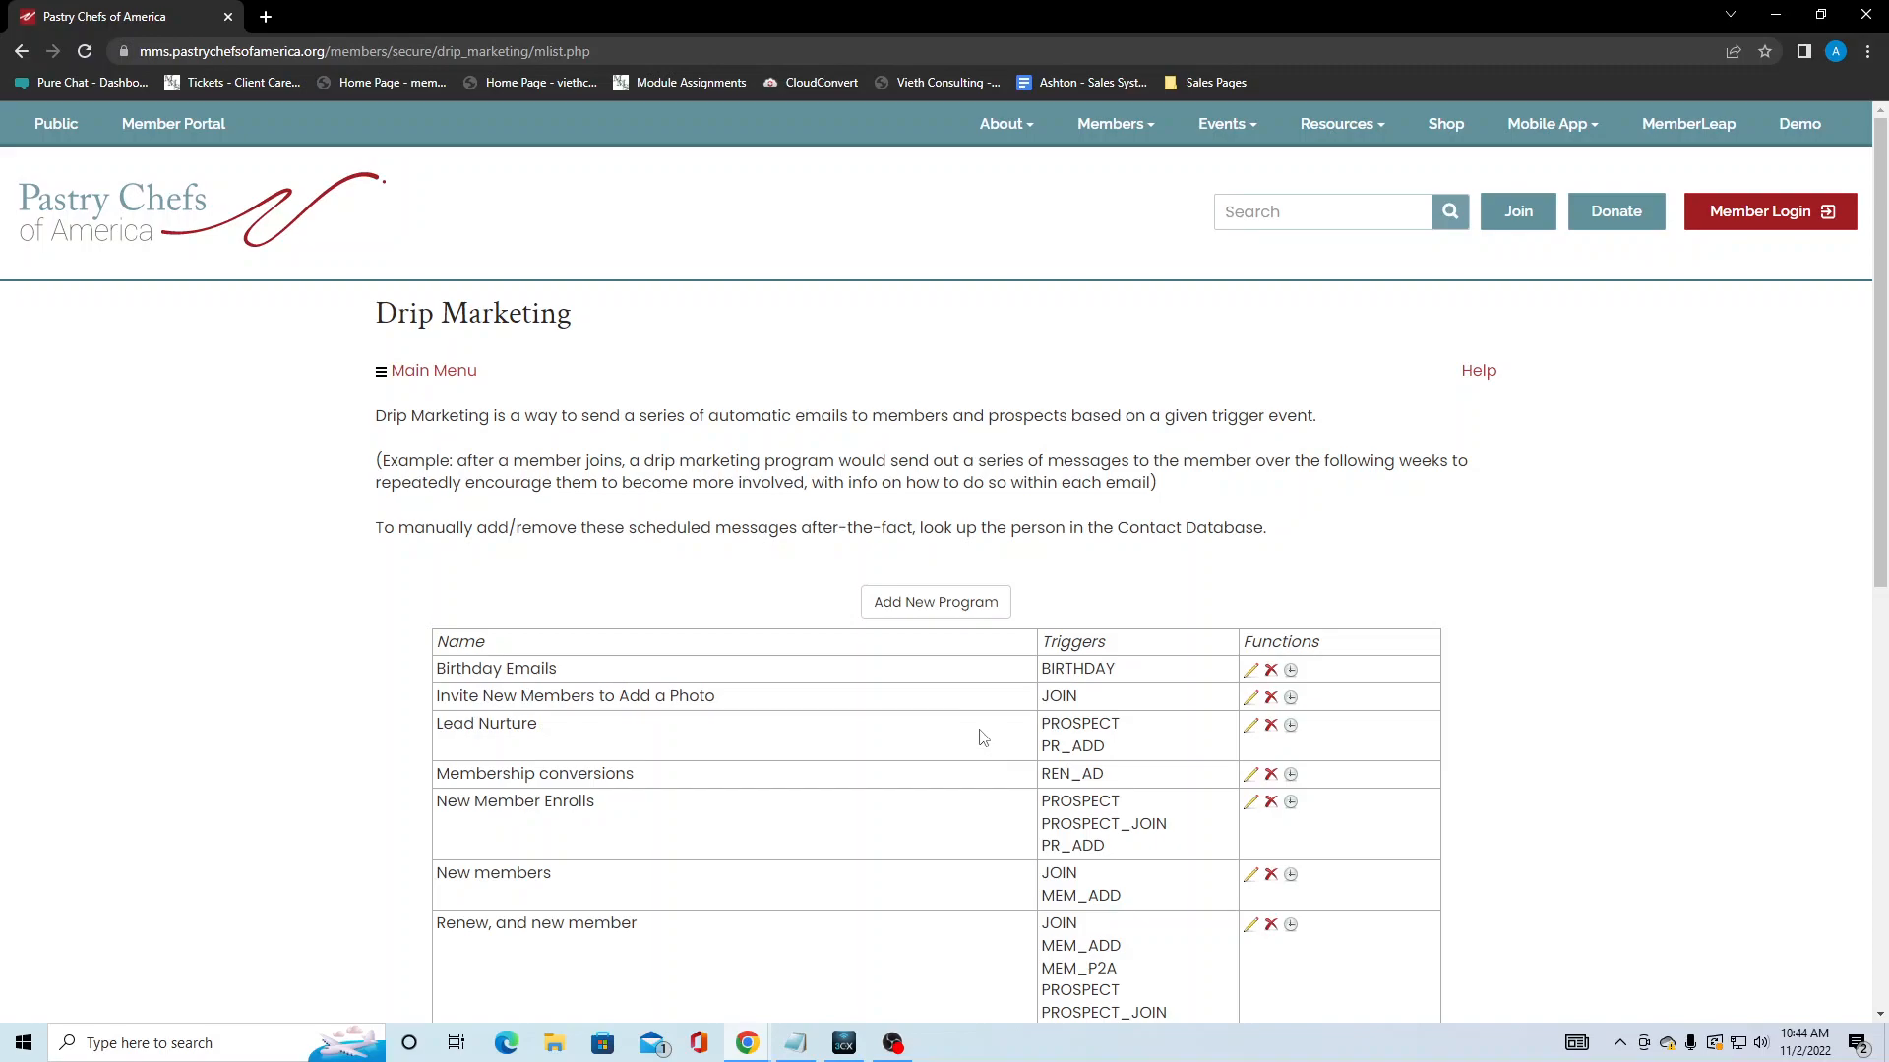
{"action": "scroll", "coordinate": [998, 743], "scroll_direction": "down", "scroll_amount": 1}
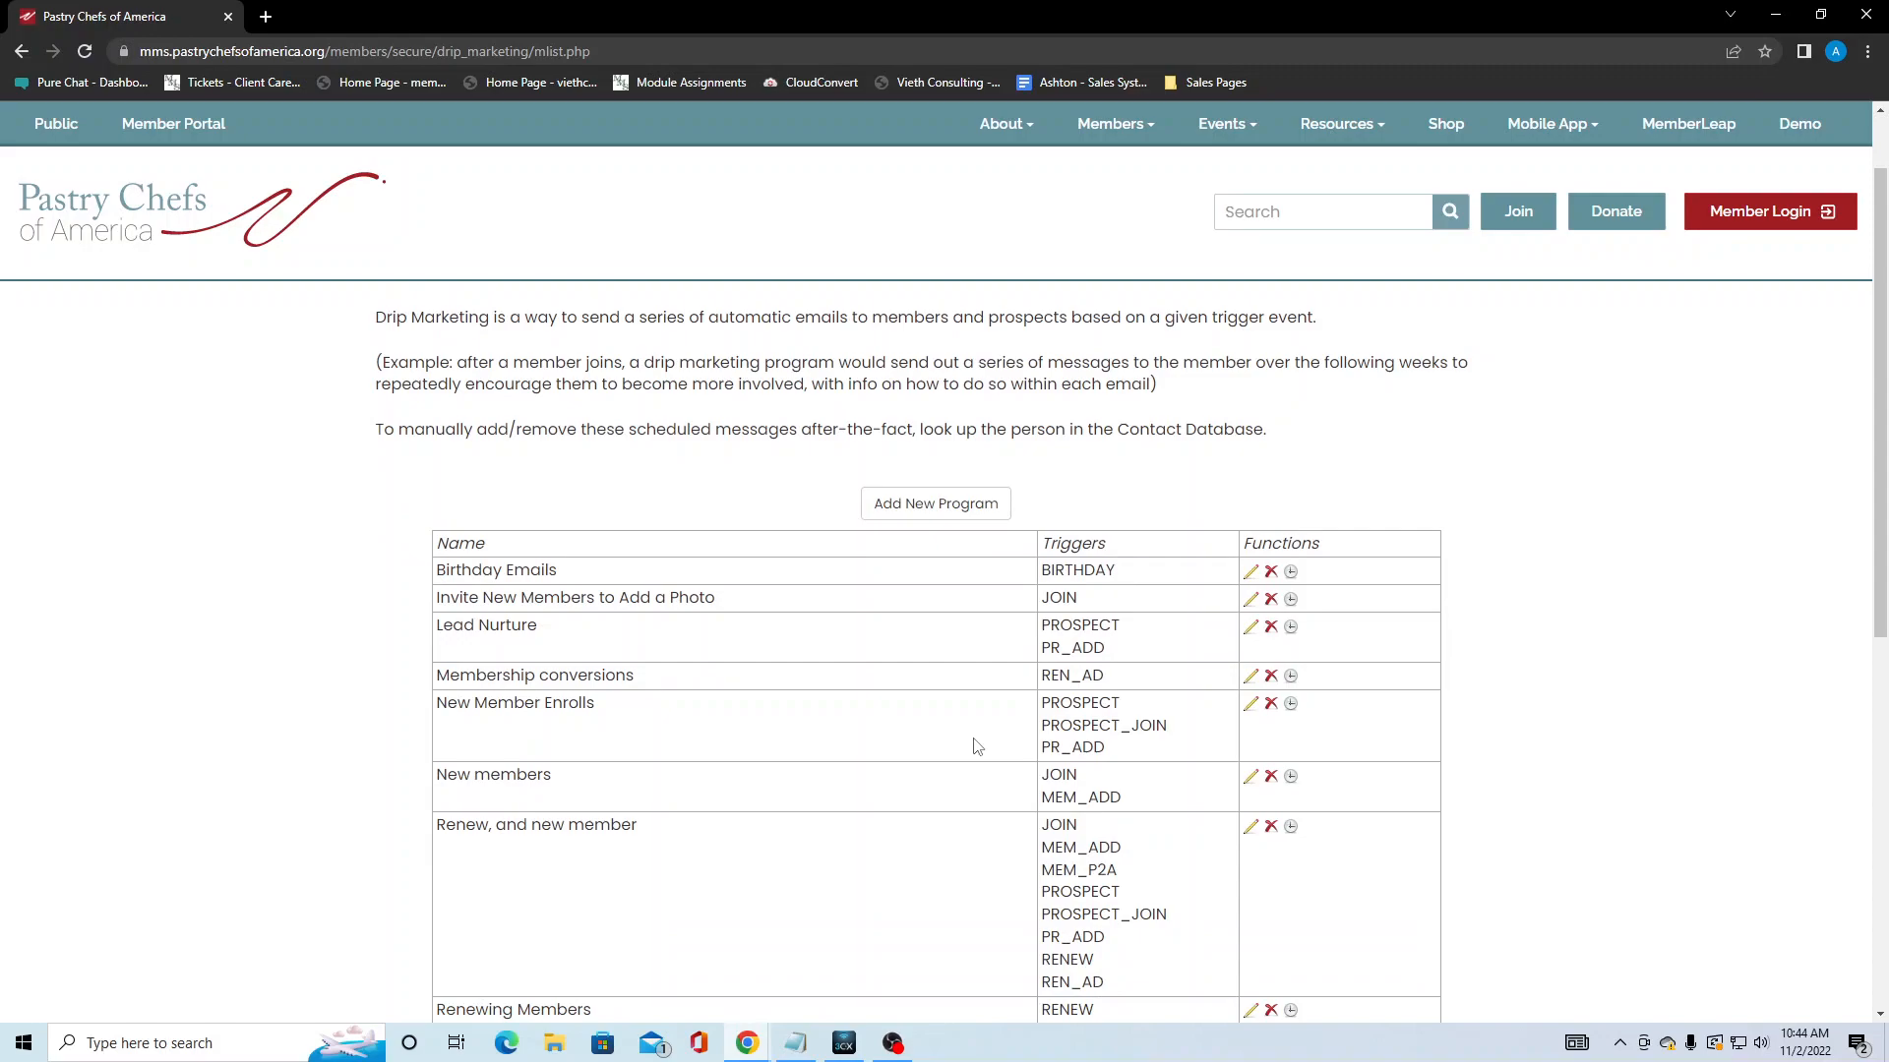
{"action": "scroll", "coordinate": [977, 745], "scroll_direction": "down", "scroll_amount": 3}
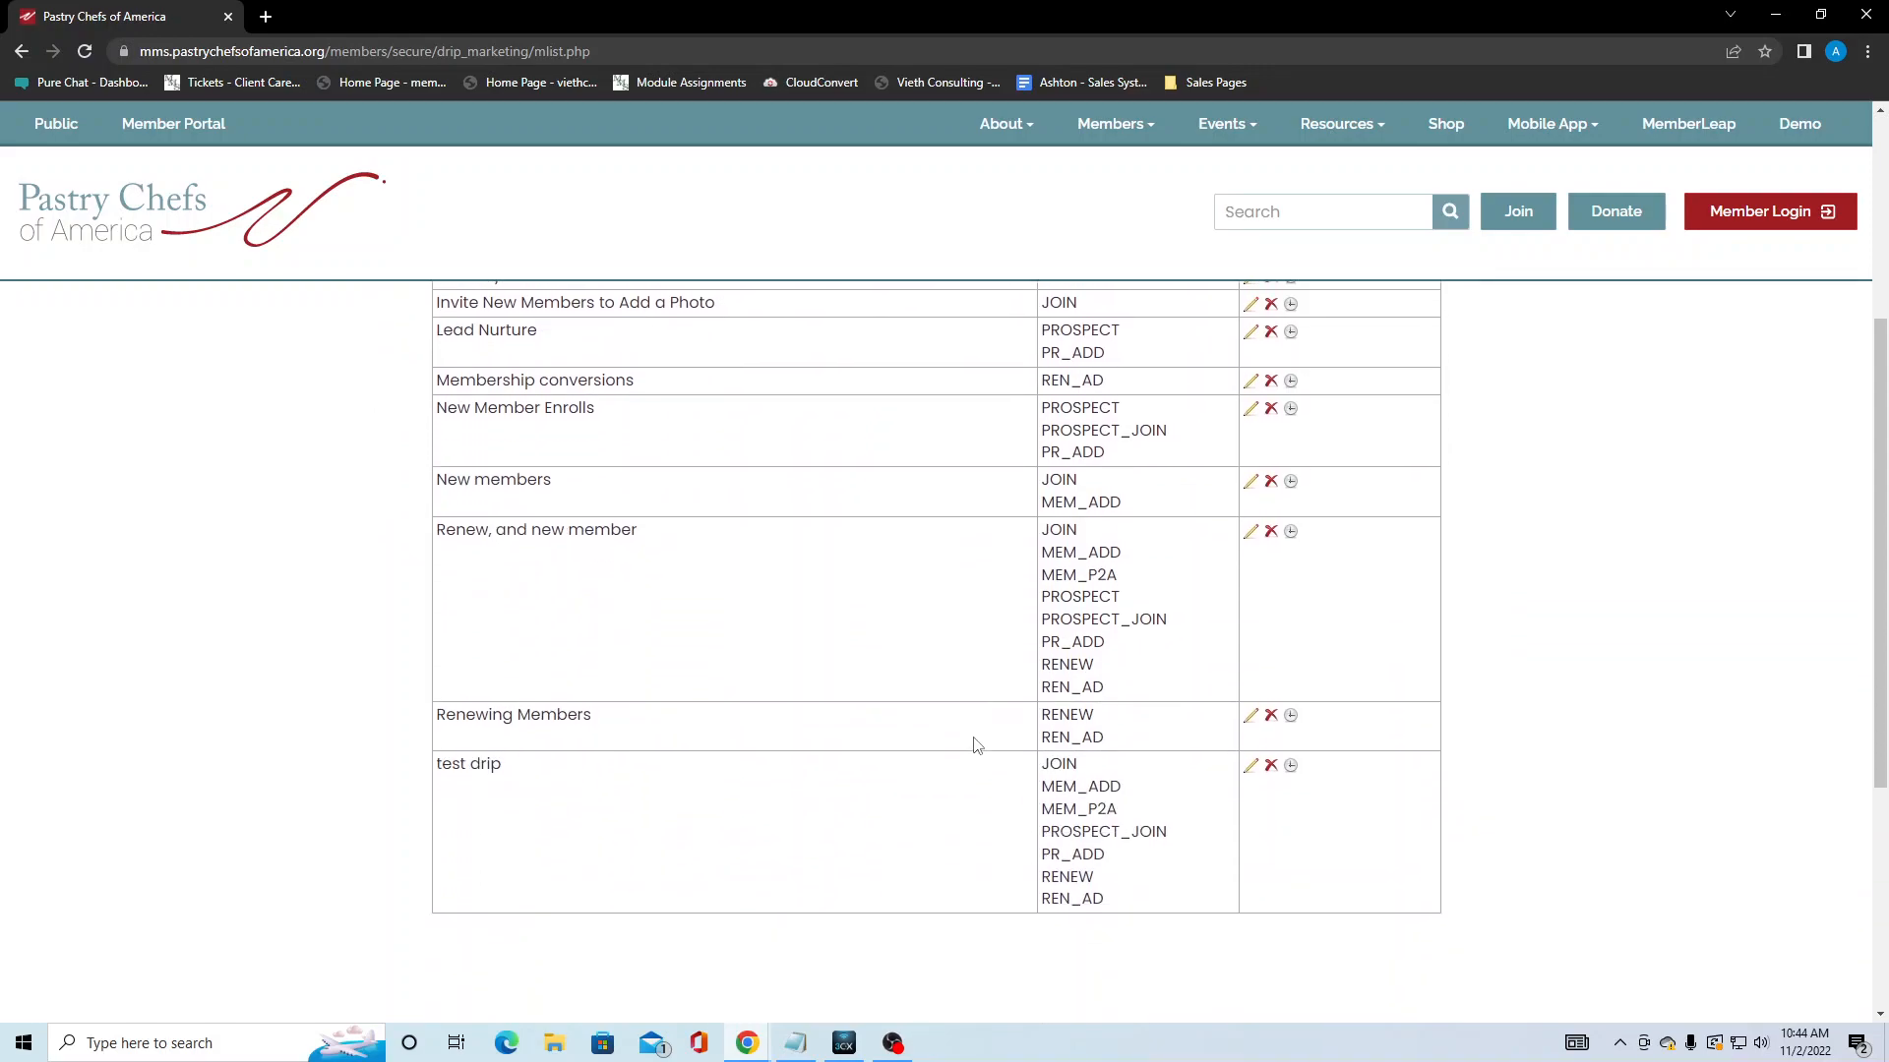
{"action": "scroll", "coordinate": [976, 745], "scroll_direction": "up", "scroll_amount": 2}
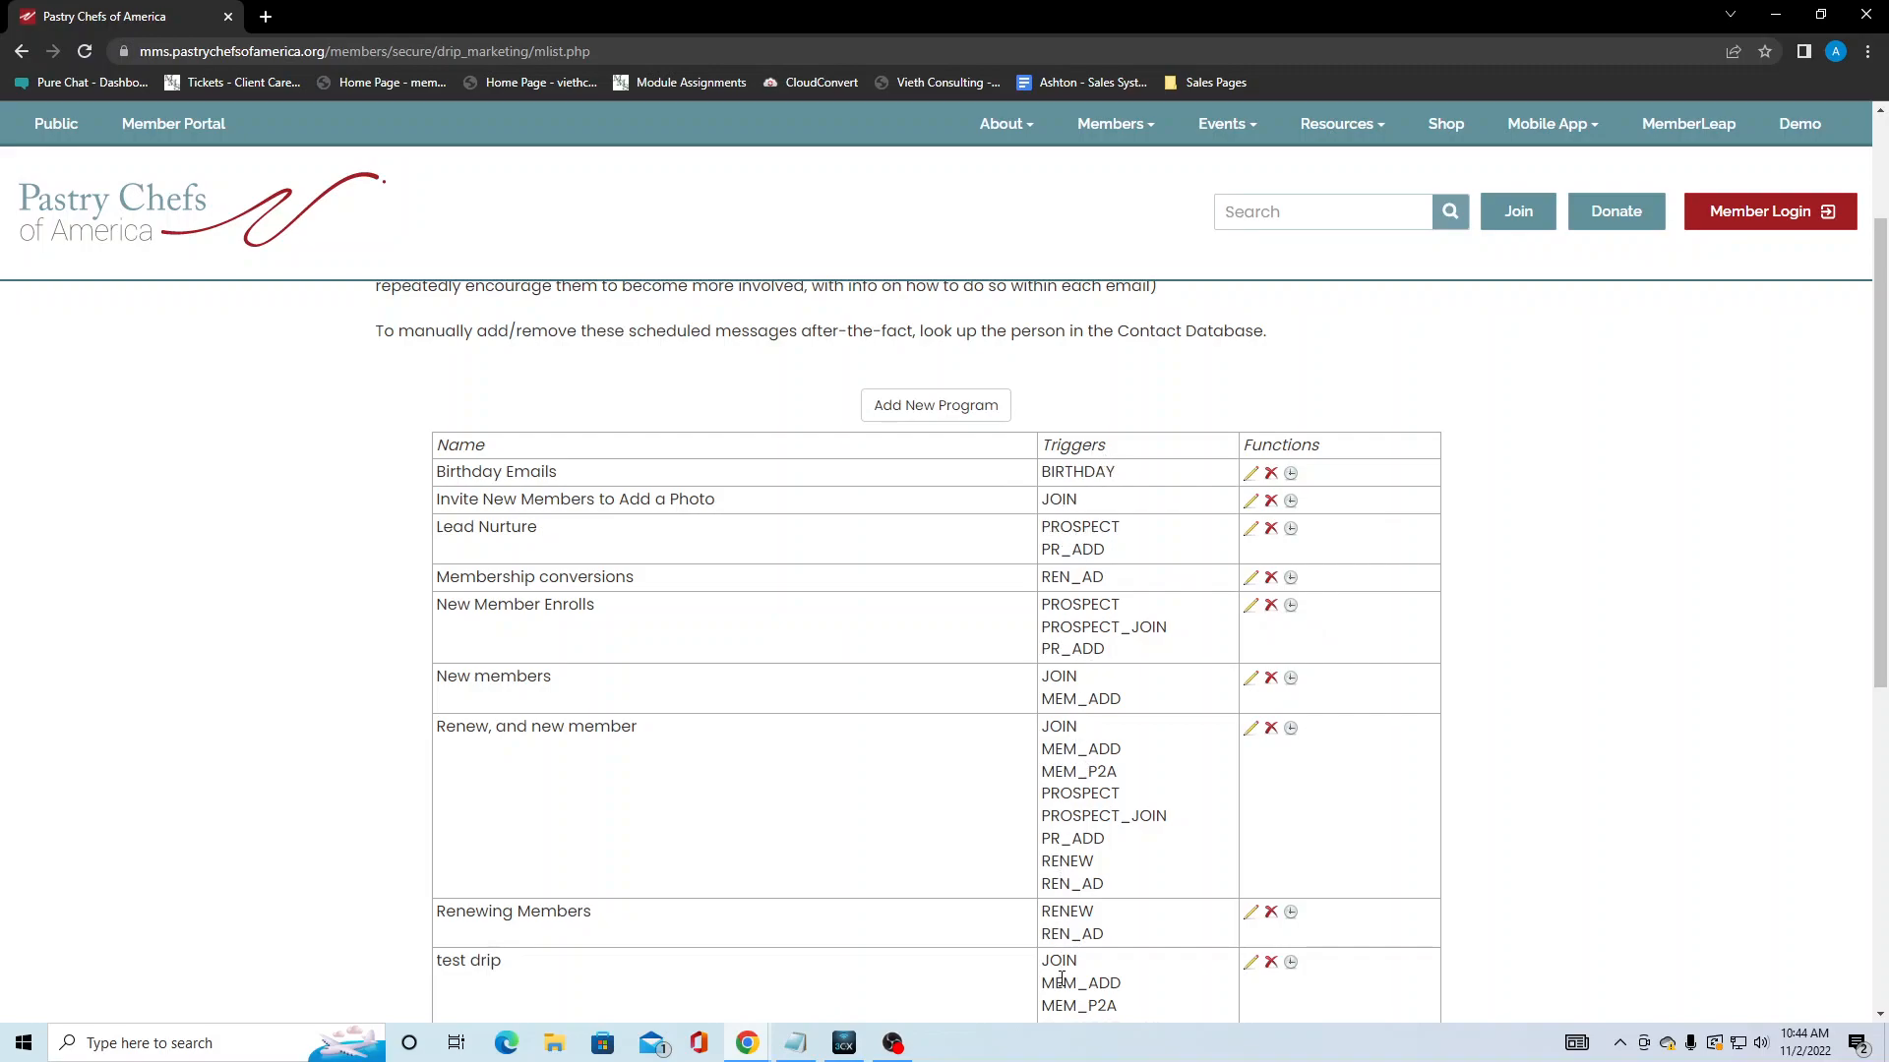
{"action": "scroll", "coordinate": [1083, 961], "scroll_direction": "down", "scroll_amount": 2}
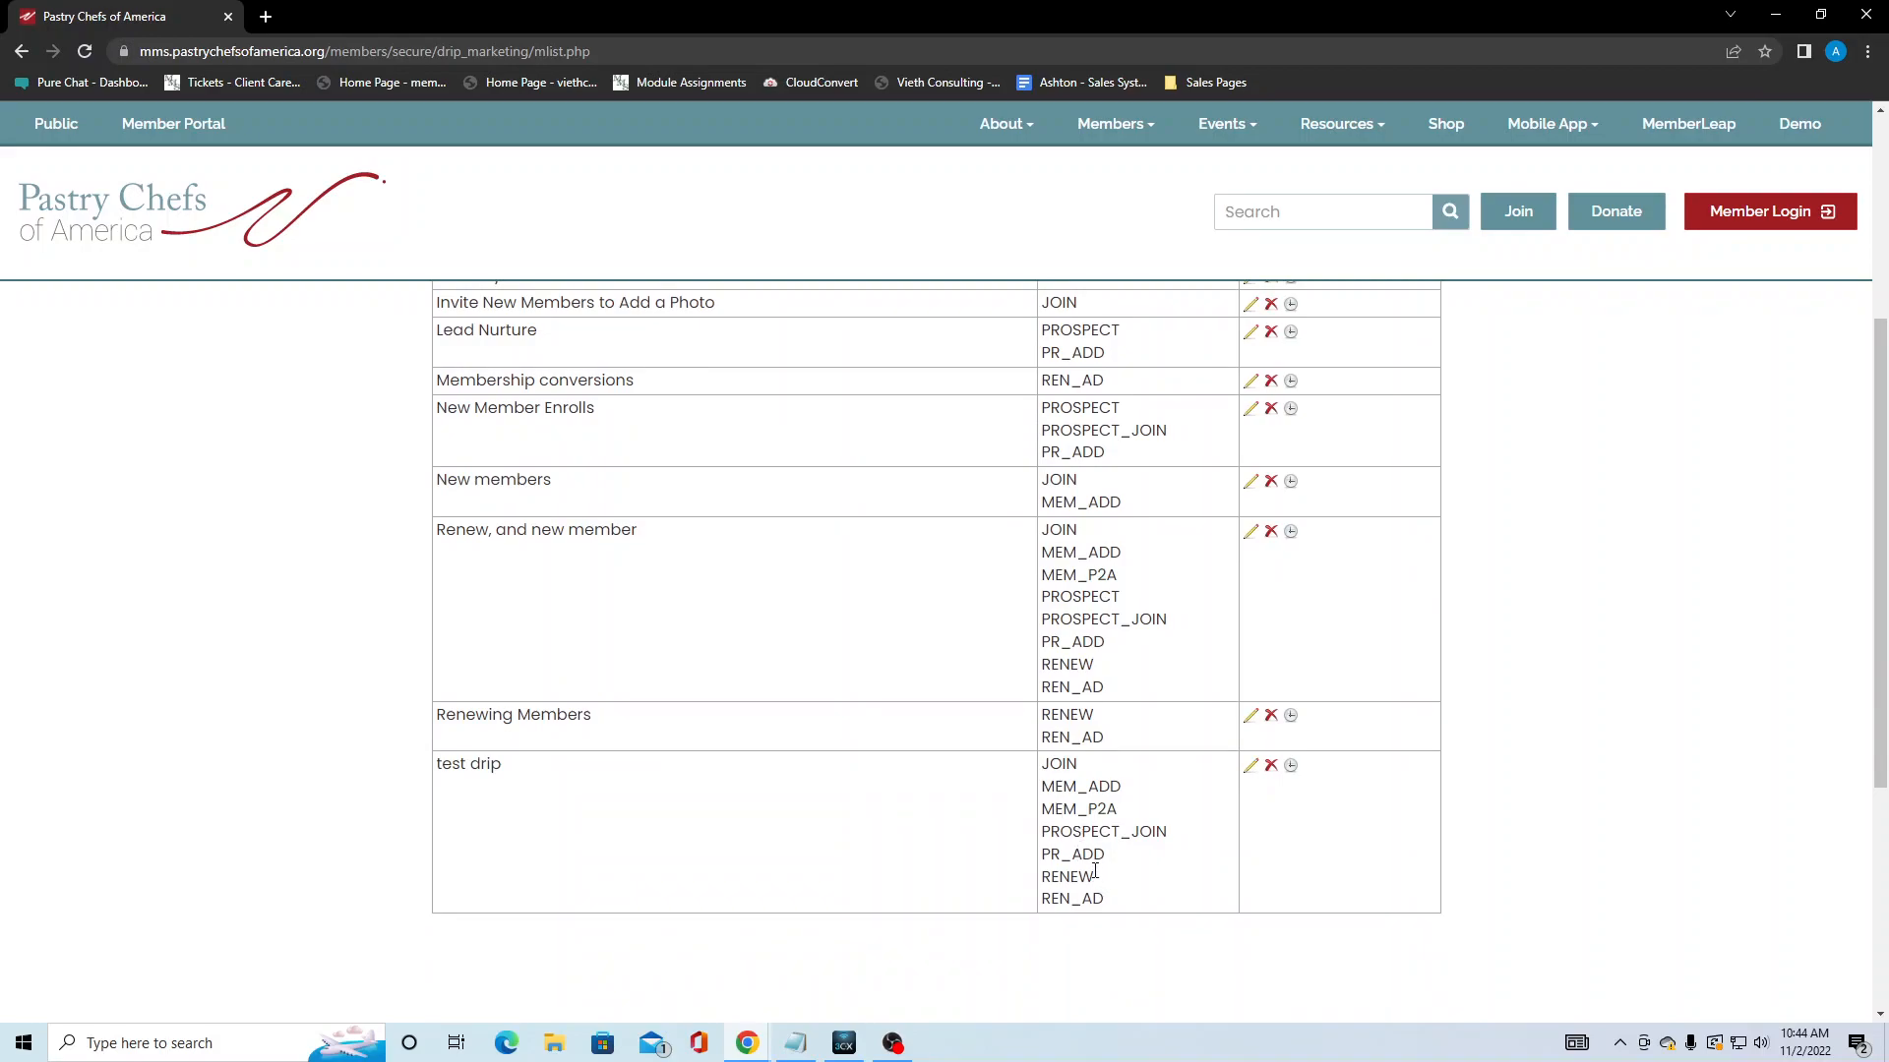
{"action": "scroll", "coordinate": [1151, 836], "scroll_direction": "up", "scroll_amount": 3}
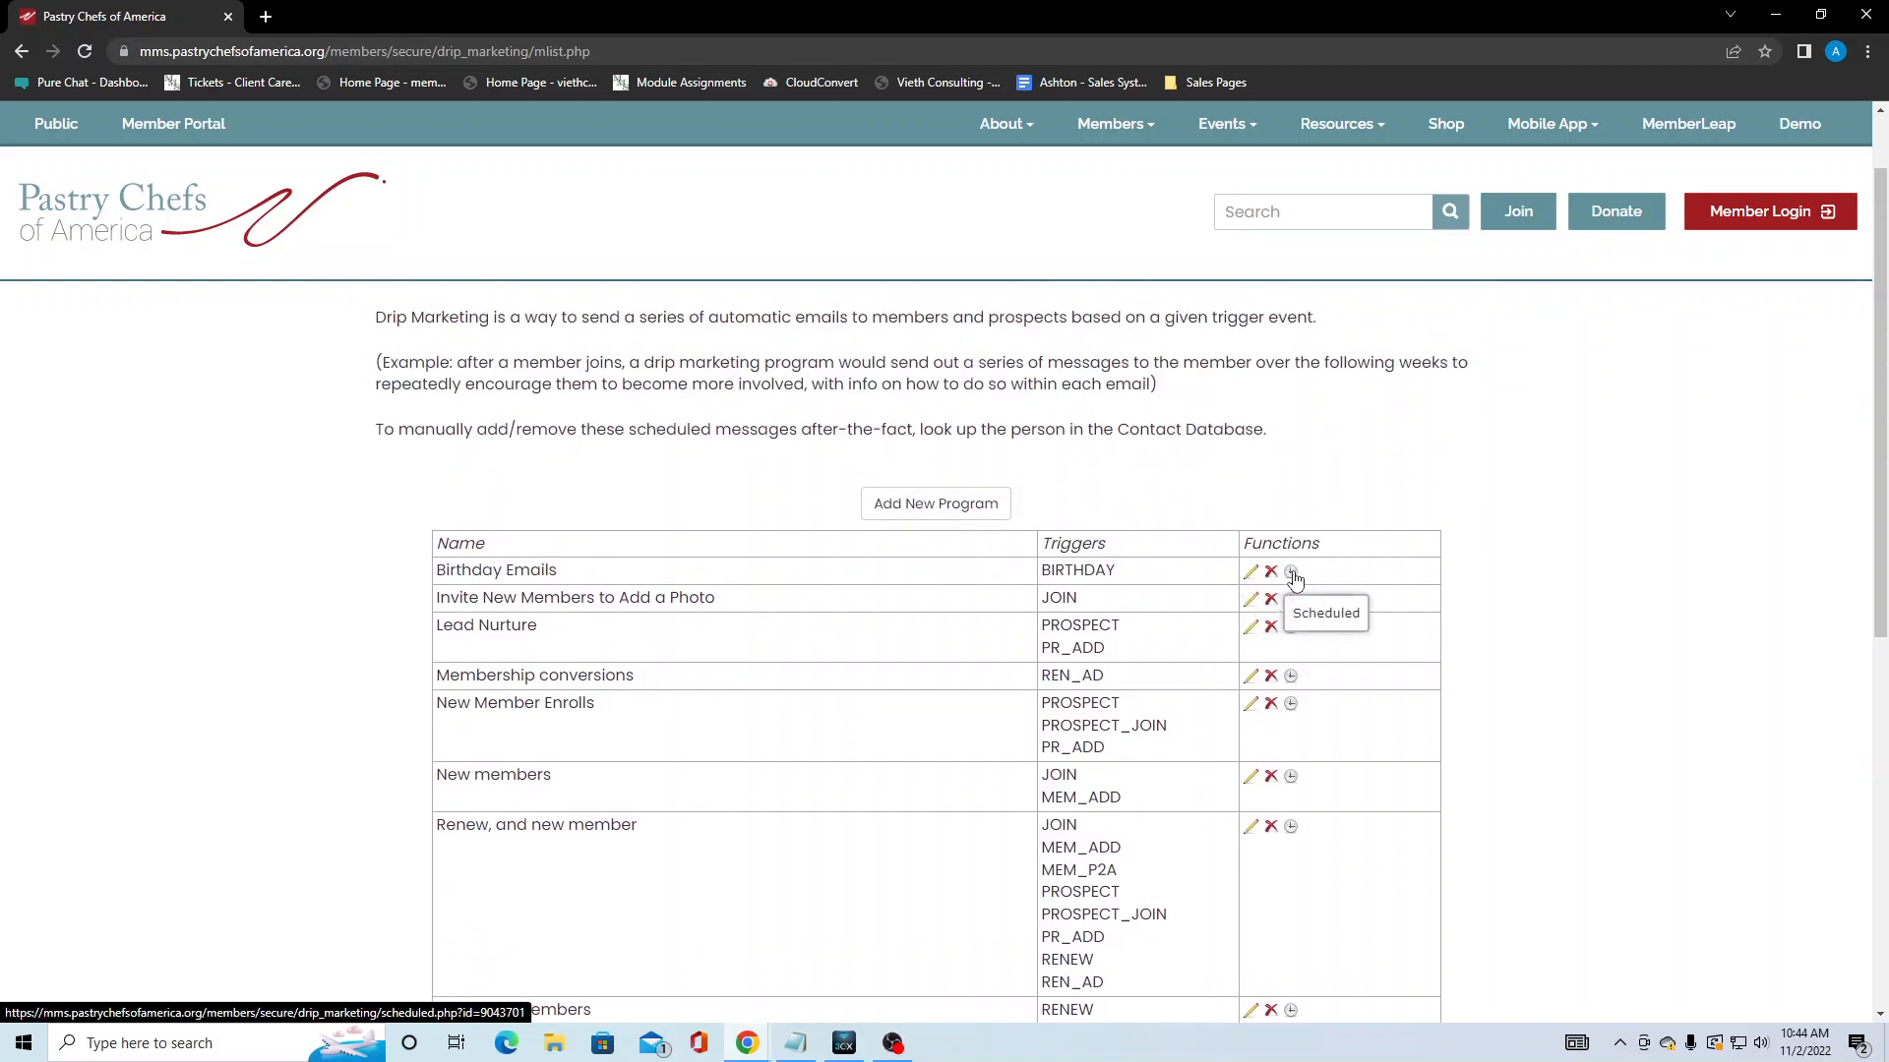
{"action": "scroll", "coordinate": [1417, 587], "scroll_direction": "down", "scroll_amount": 3}
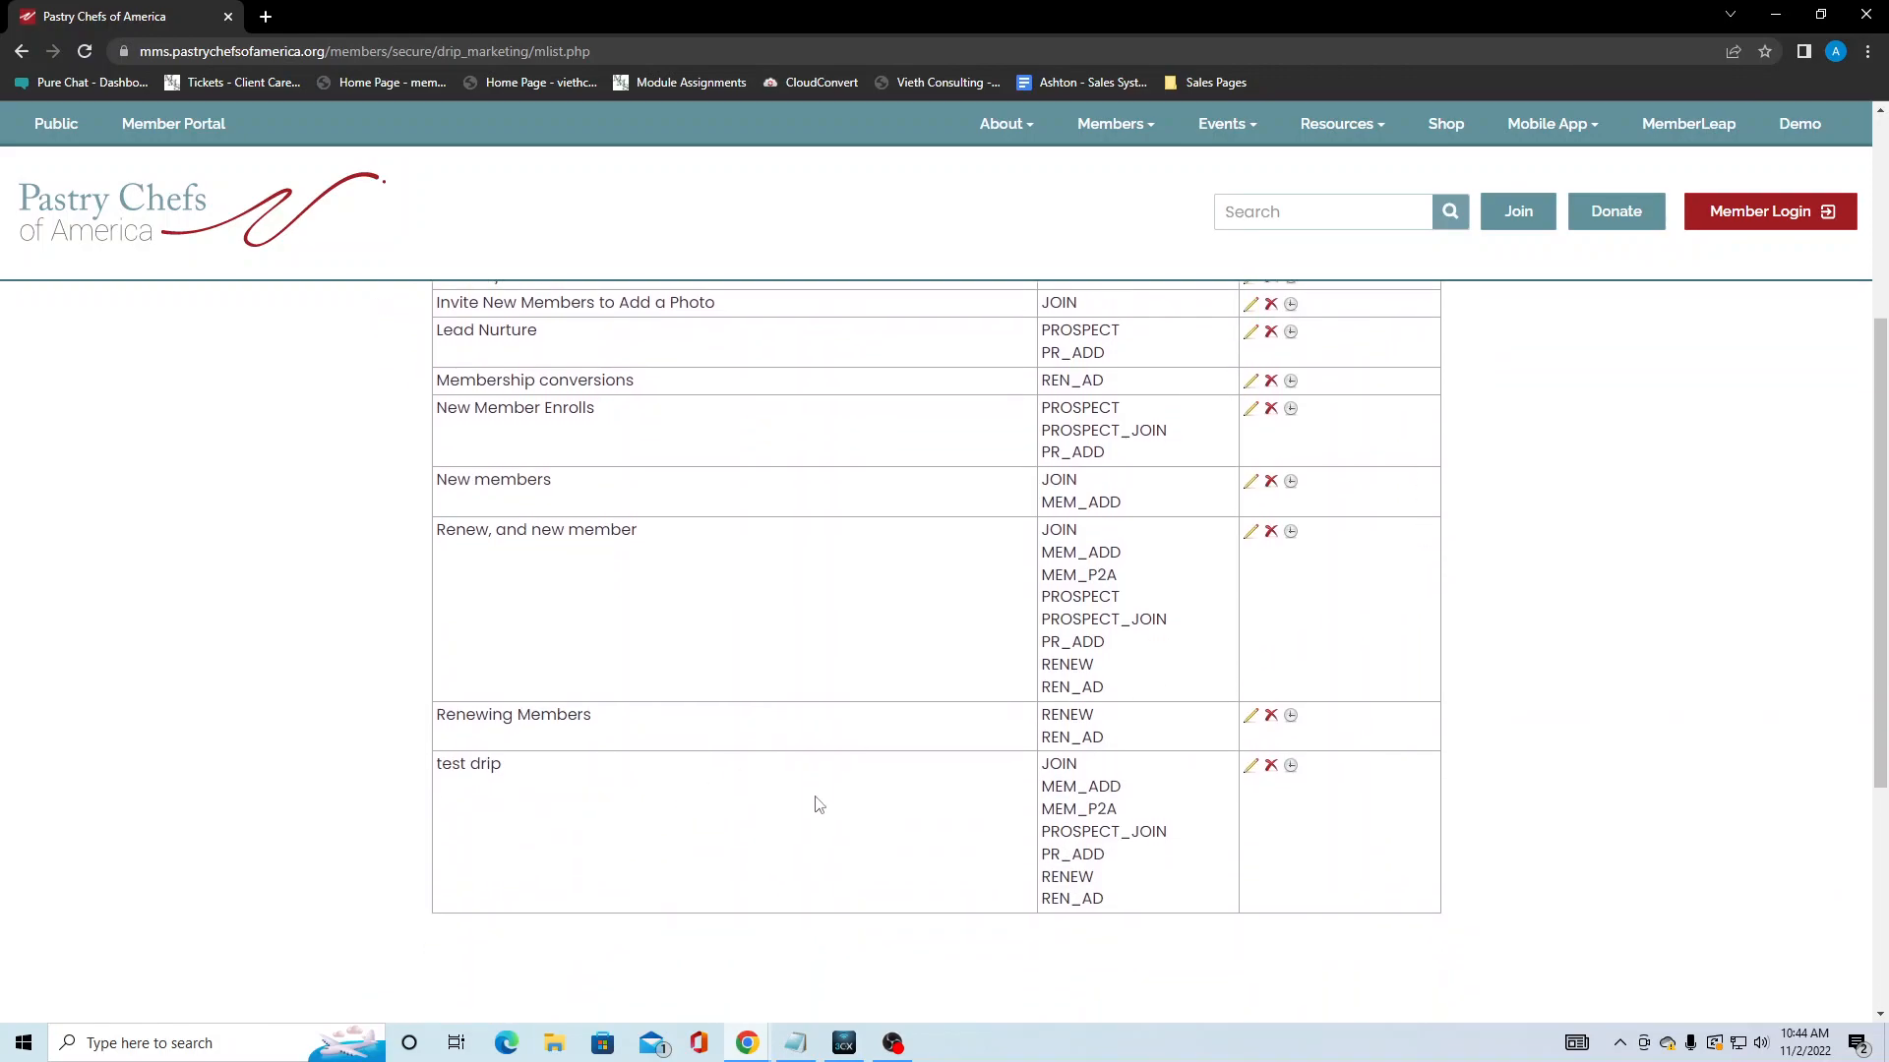
- Open the "test drip" program for editing and review its program name, 'From' name, 'From' email and triggers
{"action": "left_click", "coordinate": [1248, 767]}
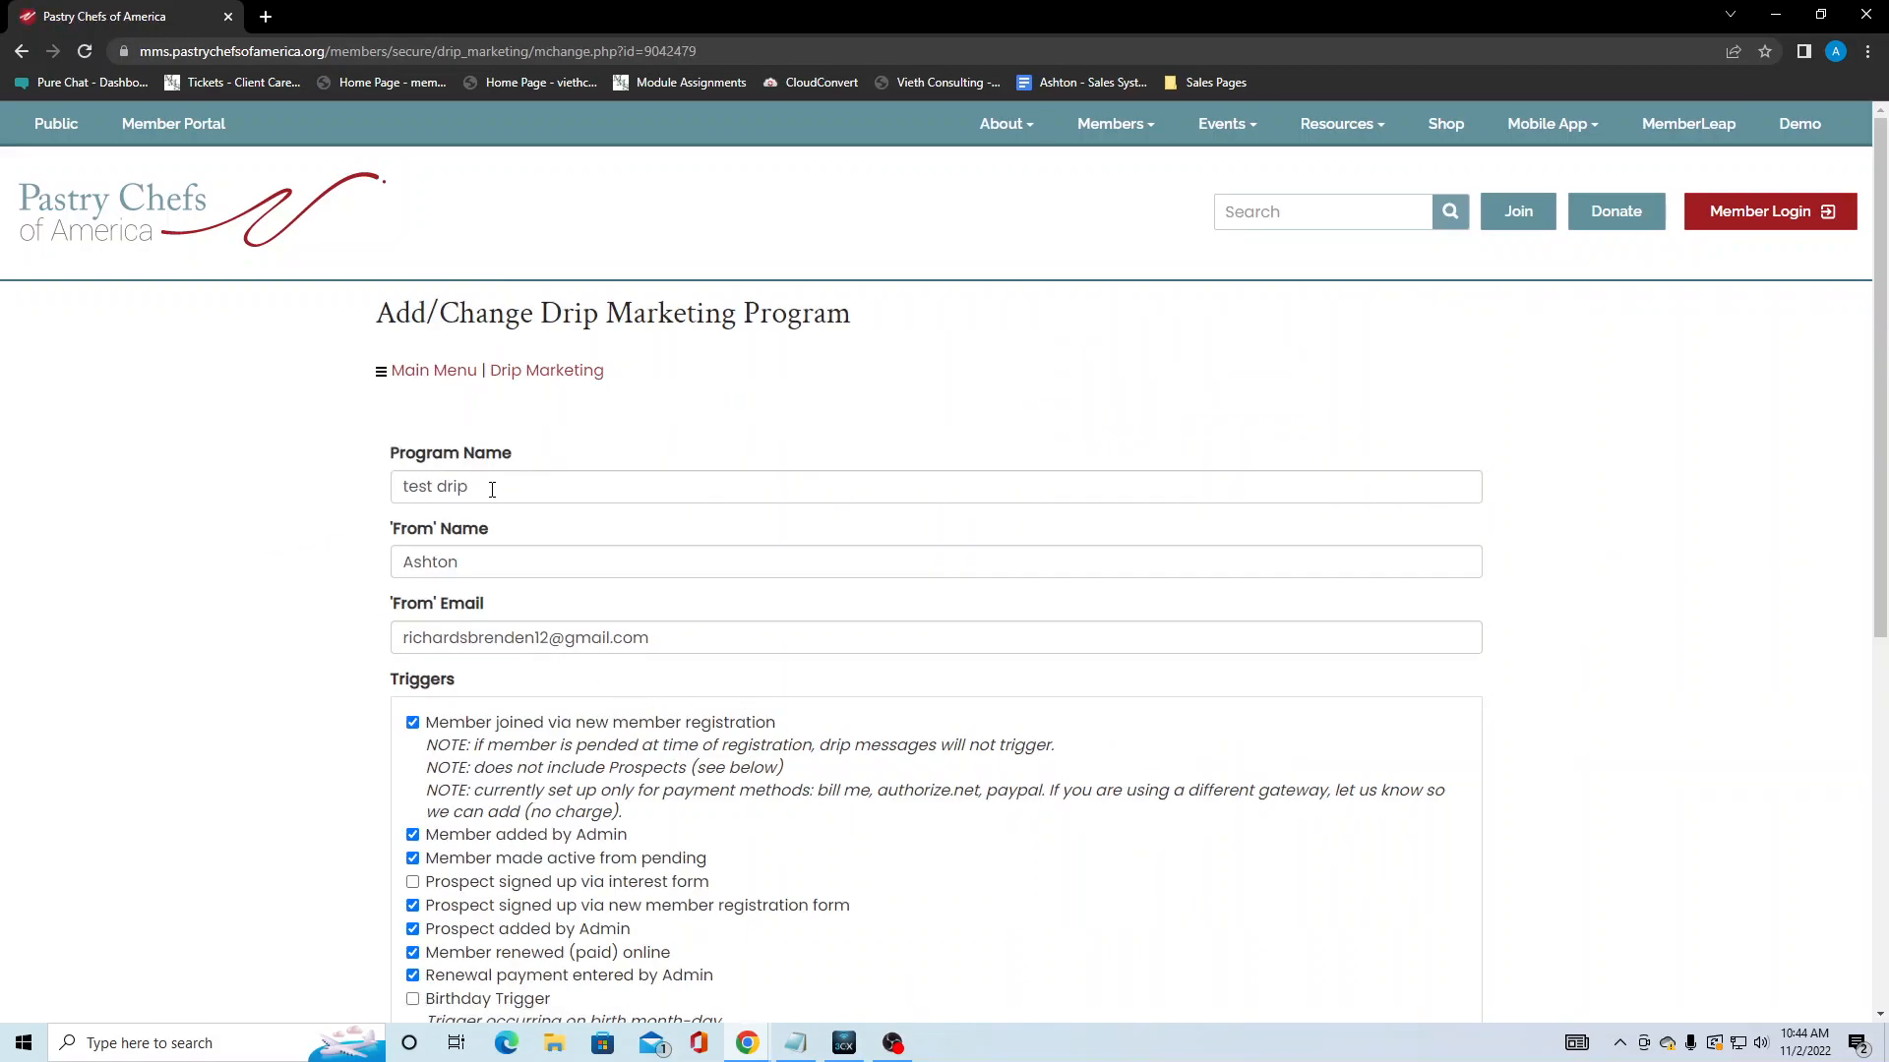
{"action": "left_click_drag", "start_coordinate": [492, 490], "coordinate": [341, 497]}
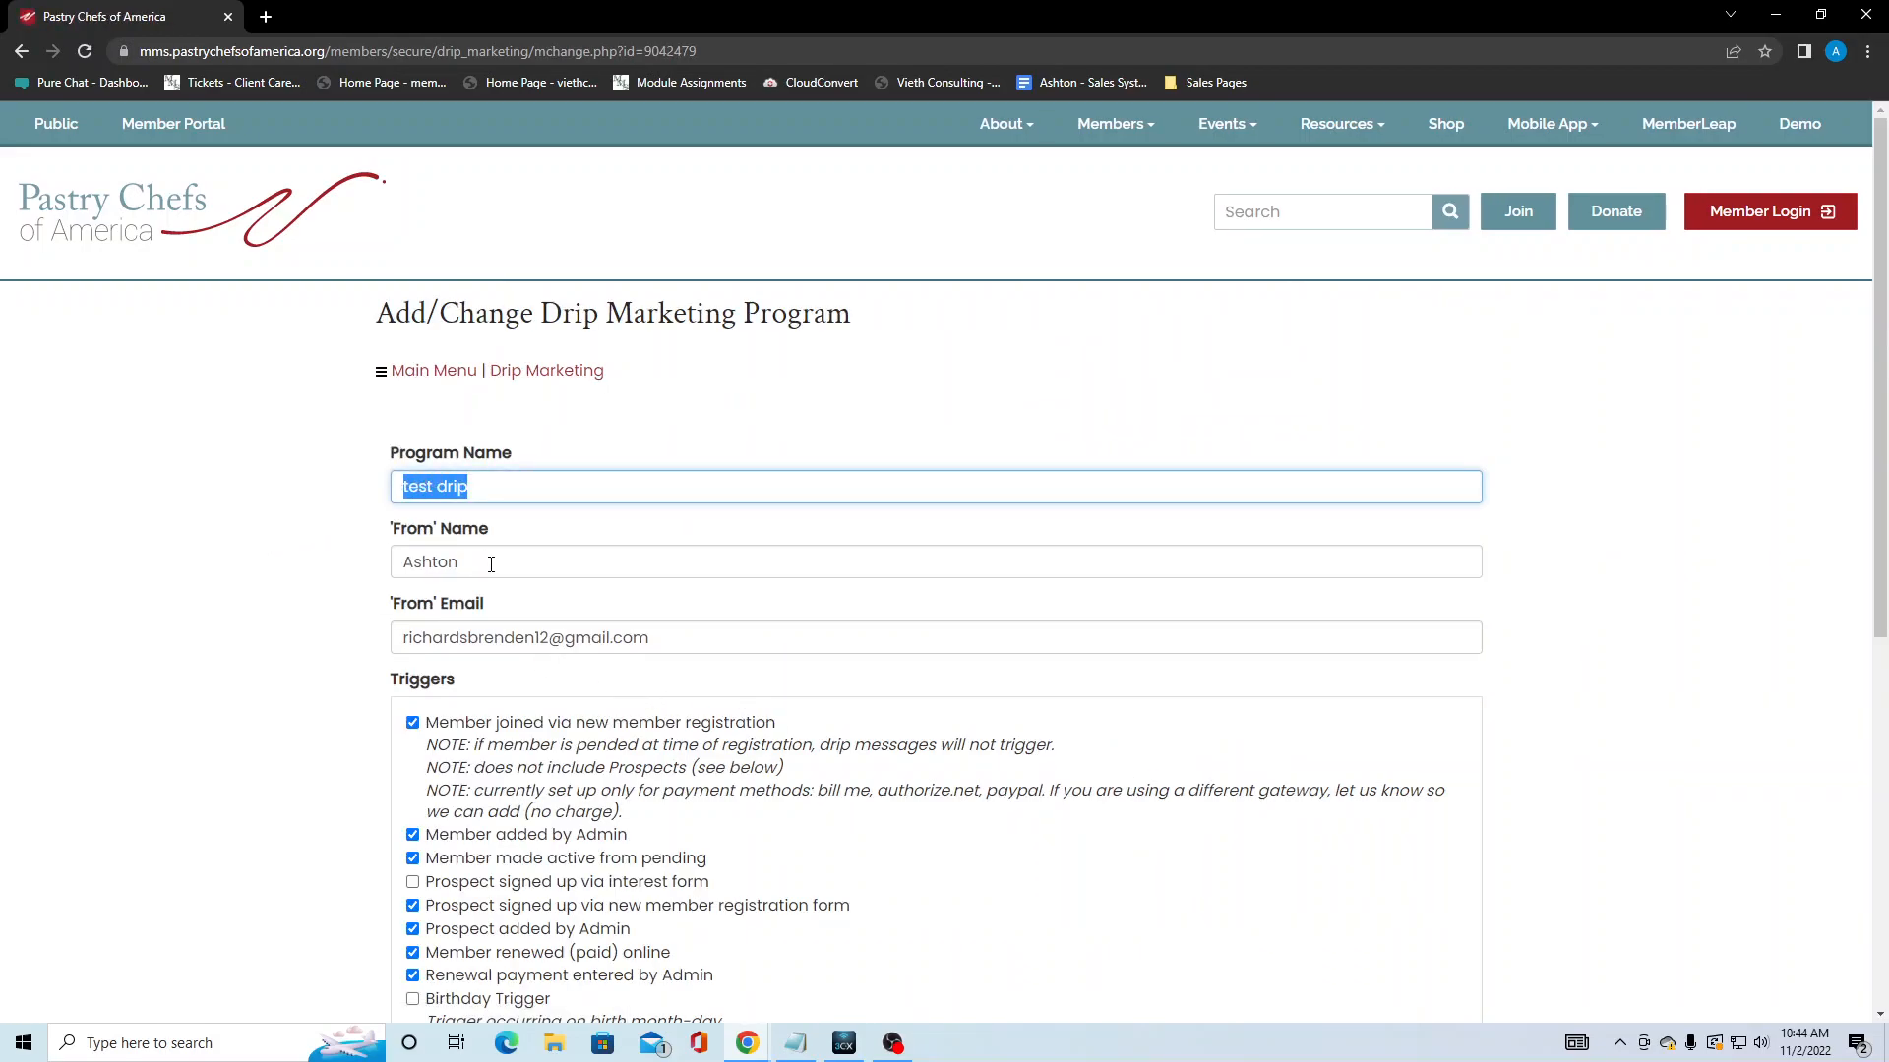
{"action": "left_click_drag", "start_coordinate": [491, 565], "coordinate": [371, 551]}
{"action": "left_click", "coordinate": [360, 562]}
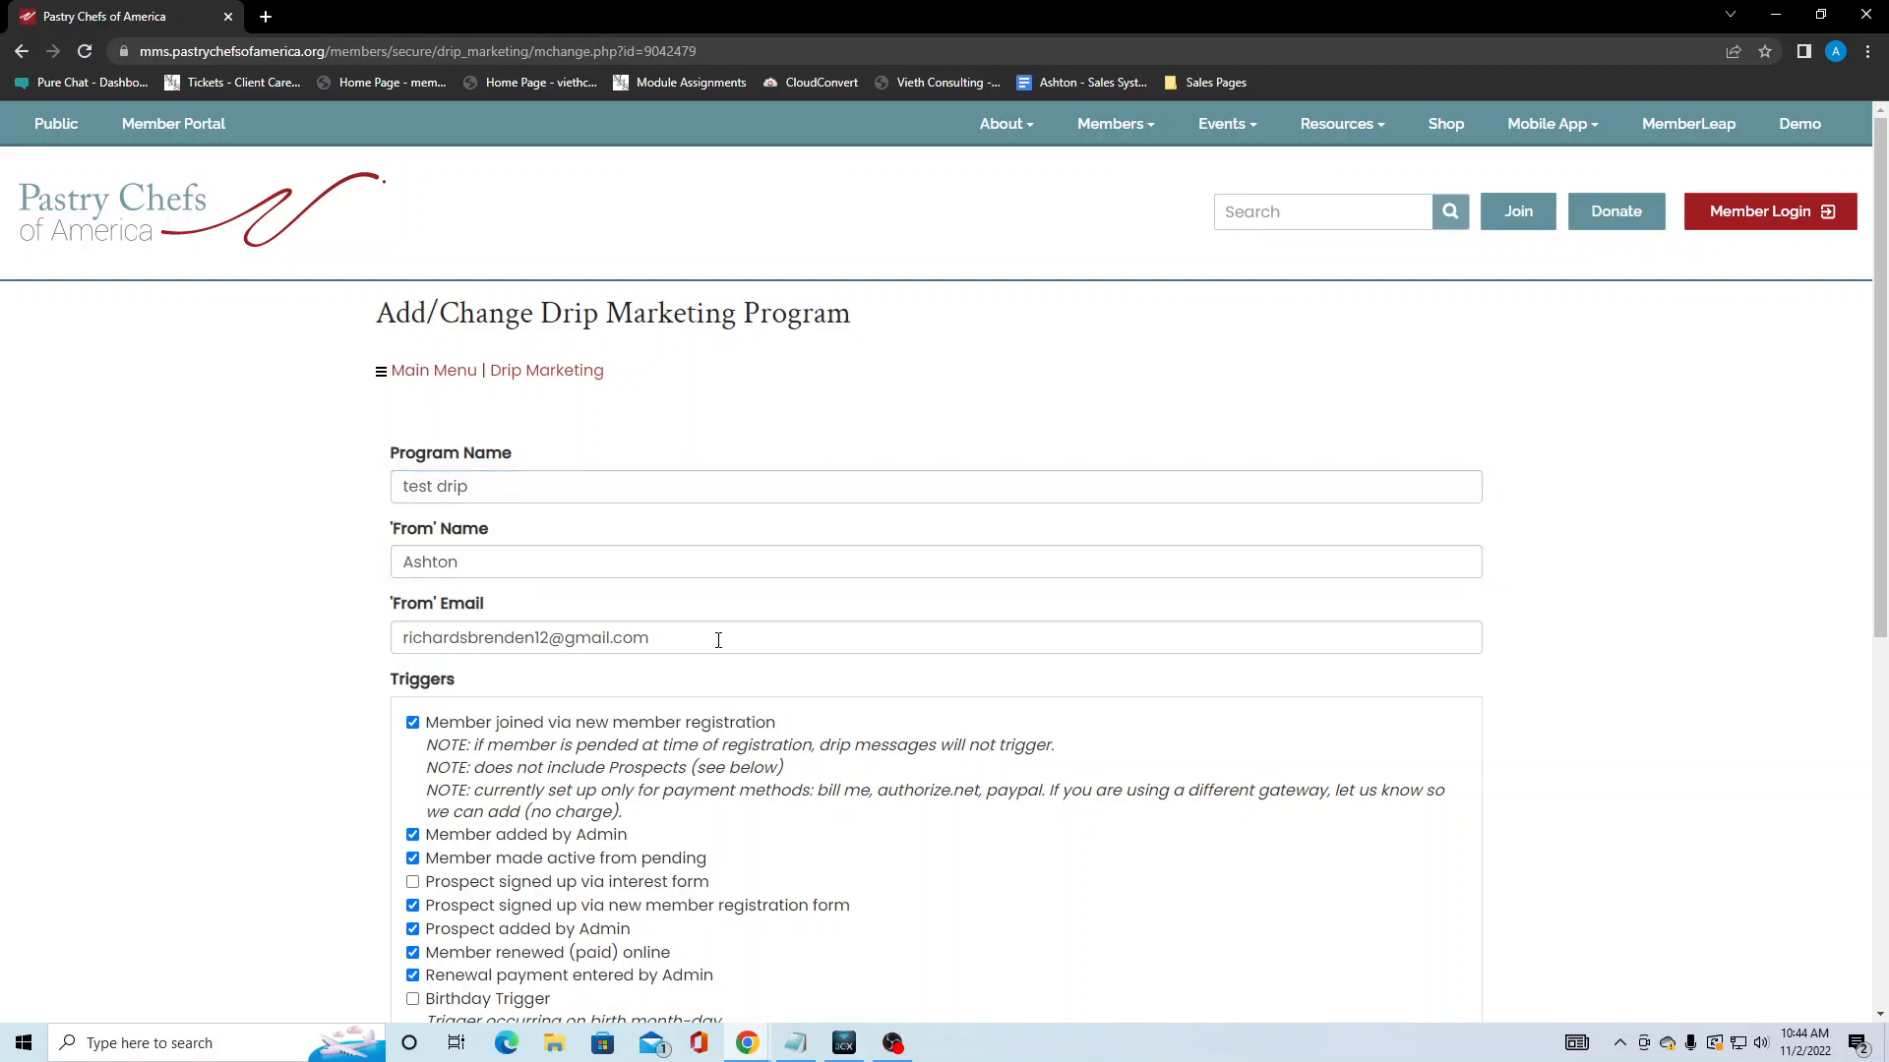
{"action": "left_click_drag", "start_coordinate": [717, 637], "coordinate": [354, 645]}
{"action": "left_click", "coordinate": [298, 642]}
{"action": "scroll", "coordinate": [298, 641], "scroll_direction": "down", "scroll_amount": 2}
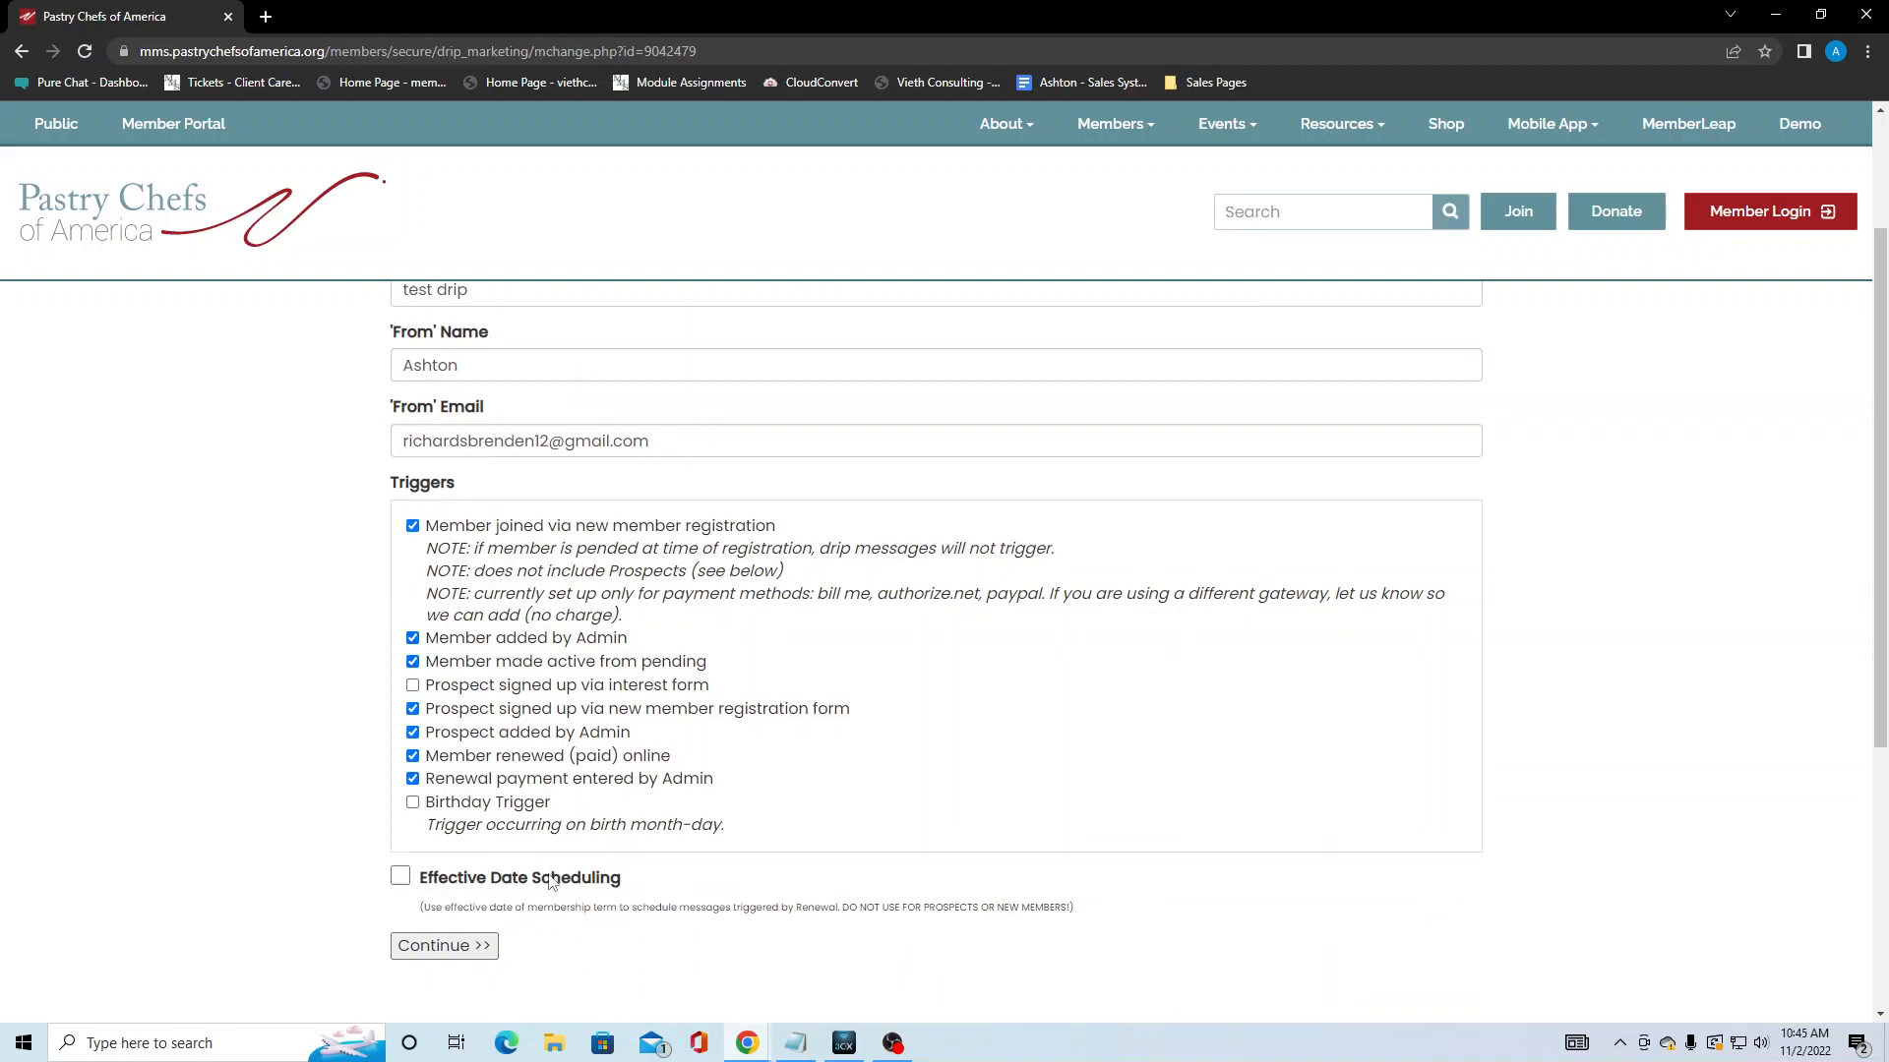
- Toggle Effective Date Scheduling on and back off, and continue to the program's messages
{"action": "left_click", "coordinate": [398, 881]}
{"action": "left_click", "coordinate": [399, 876]}
{"action": "left_click", "coordinate": [444, 947]}
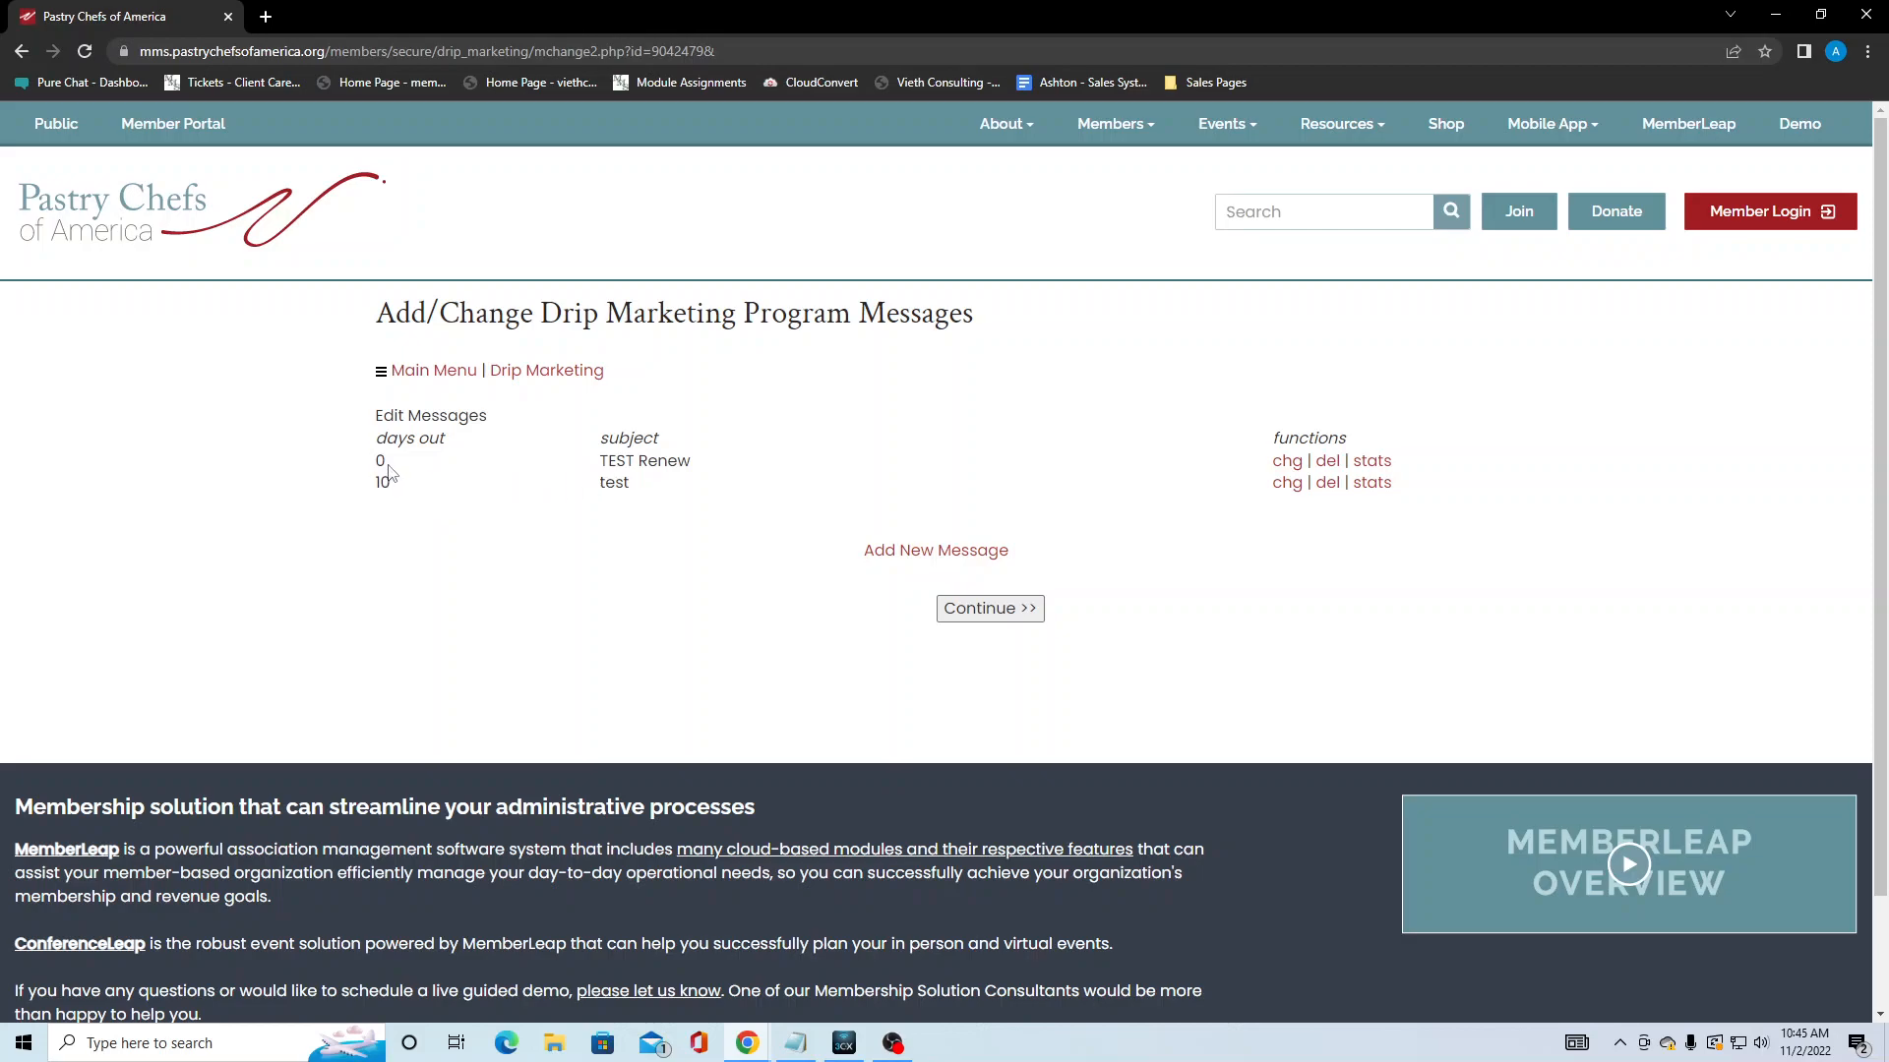
- Examine the days-out values of the two existing messages in the program
{"action": "left_click_drag", "start_coordinate": [375, 460], "coordinate": [385, 460]}
{"action": "left_click", "coordinate": [386, 461]}
{"action": "double_click", "coordinate": [381, 484]}
{"action": "left_click", "coordinate": [396, 490]}
- Start a new message for the program and set its Days Out to -25
{"action": "left_click", "coordinate": [910, 556]}
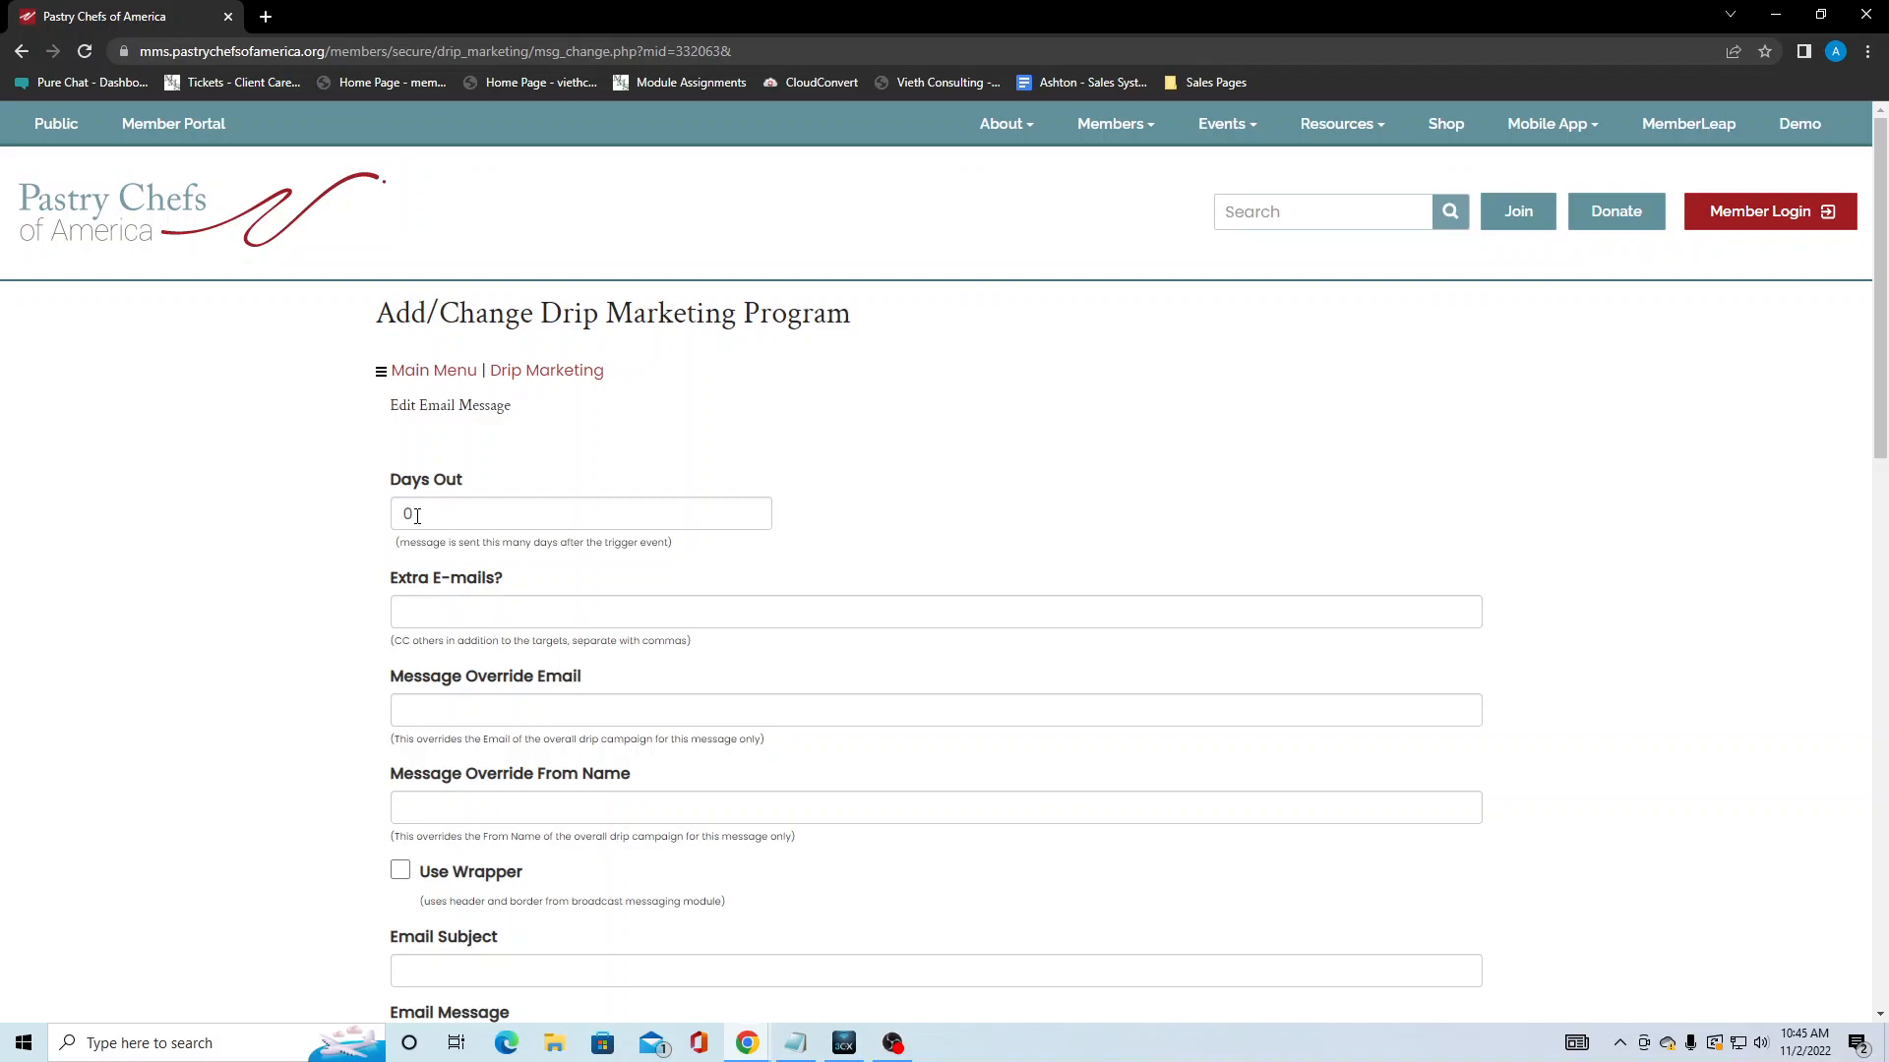
{"action": "left_click_drag", "start_coordinate": [417, 516], "coordinate": [398, 519]}
{"action": "type", "text": "-25"}
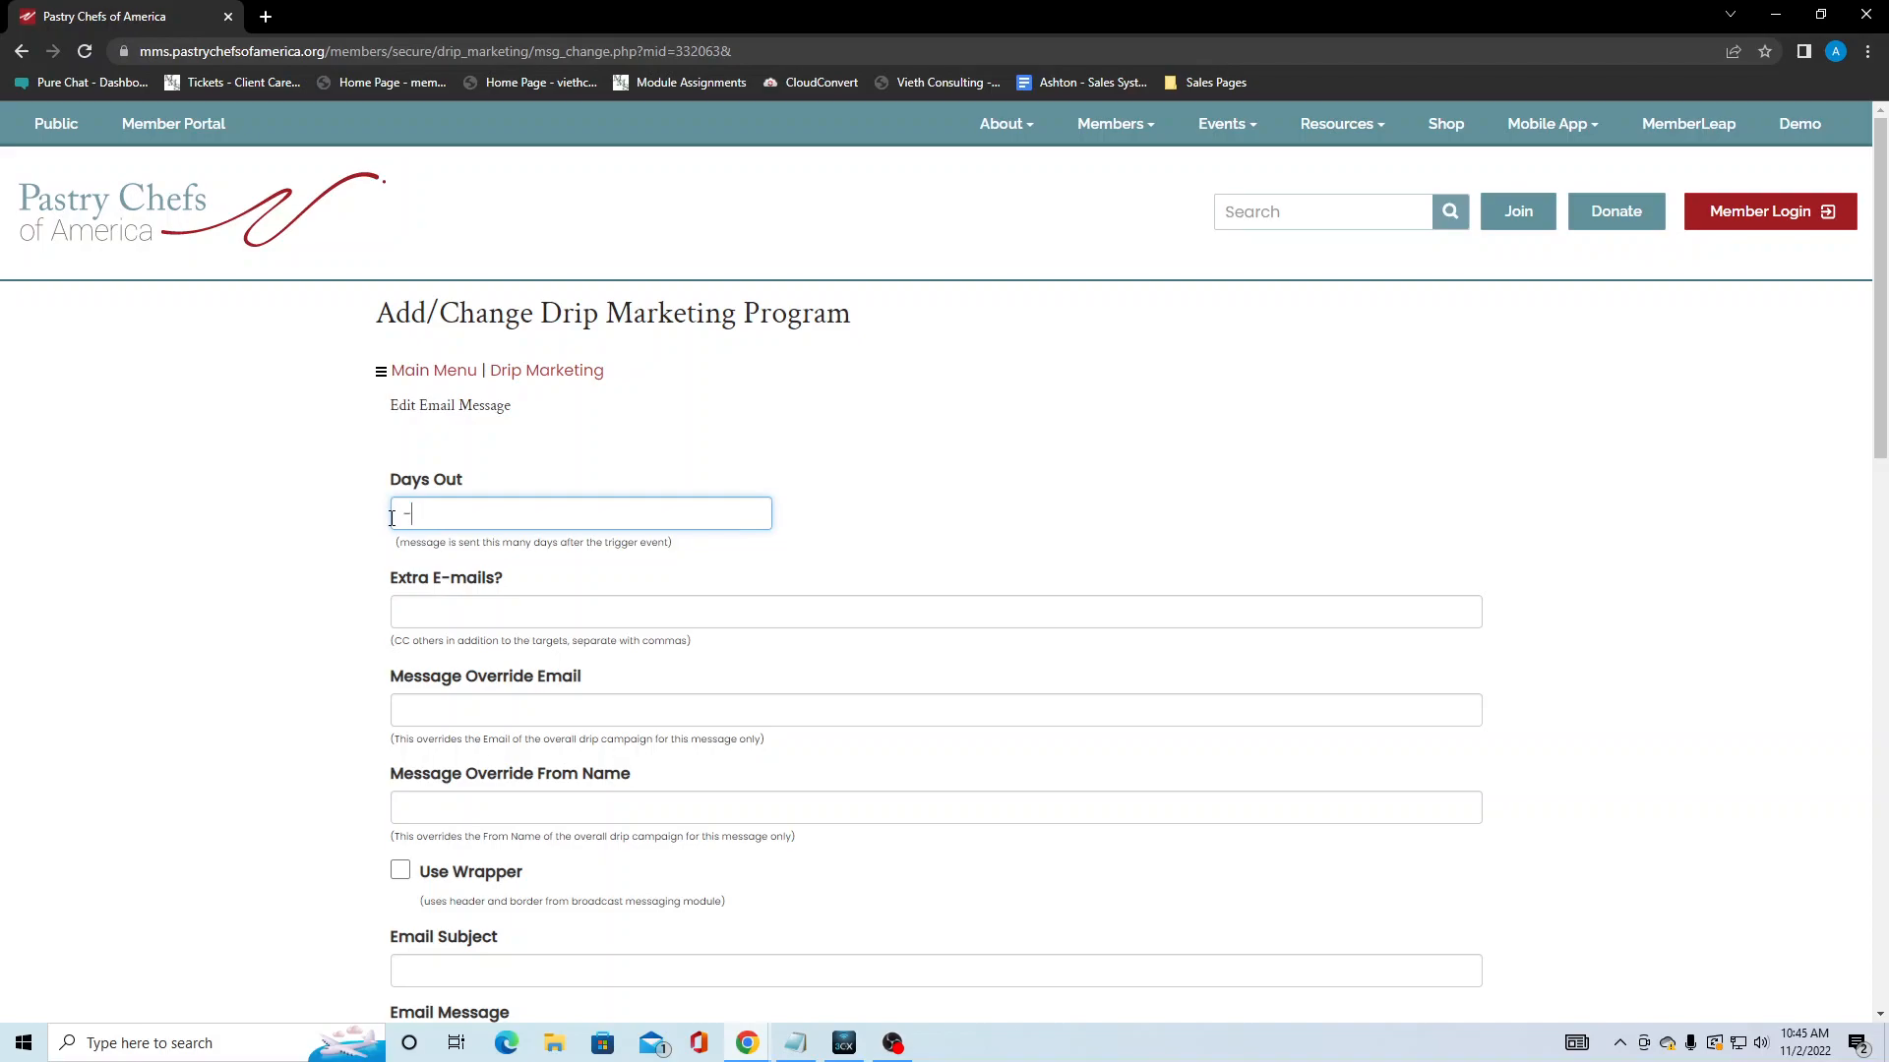
{"action": "left_click", "coordinate": [294, 550]}
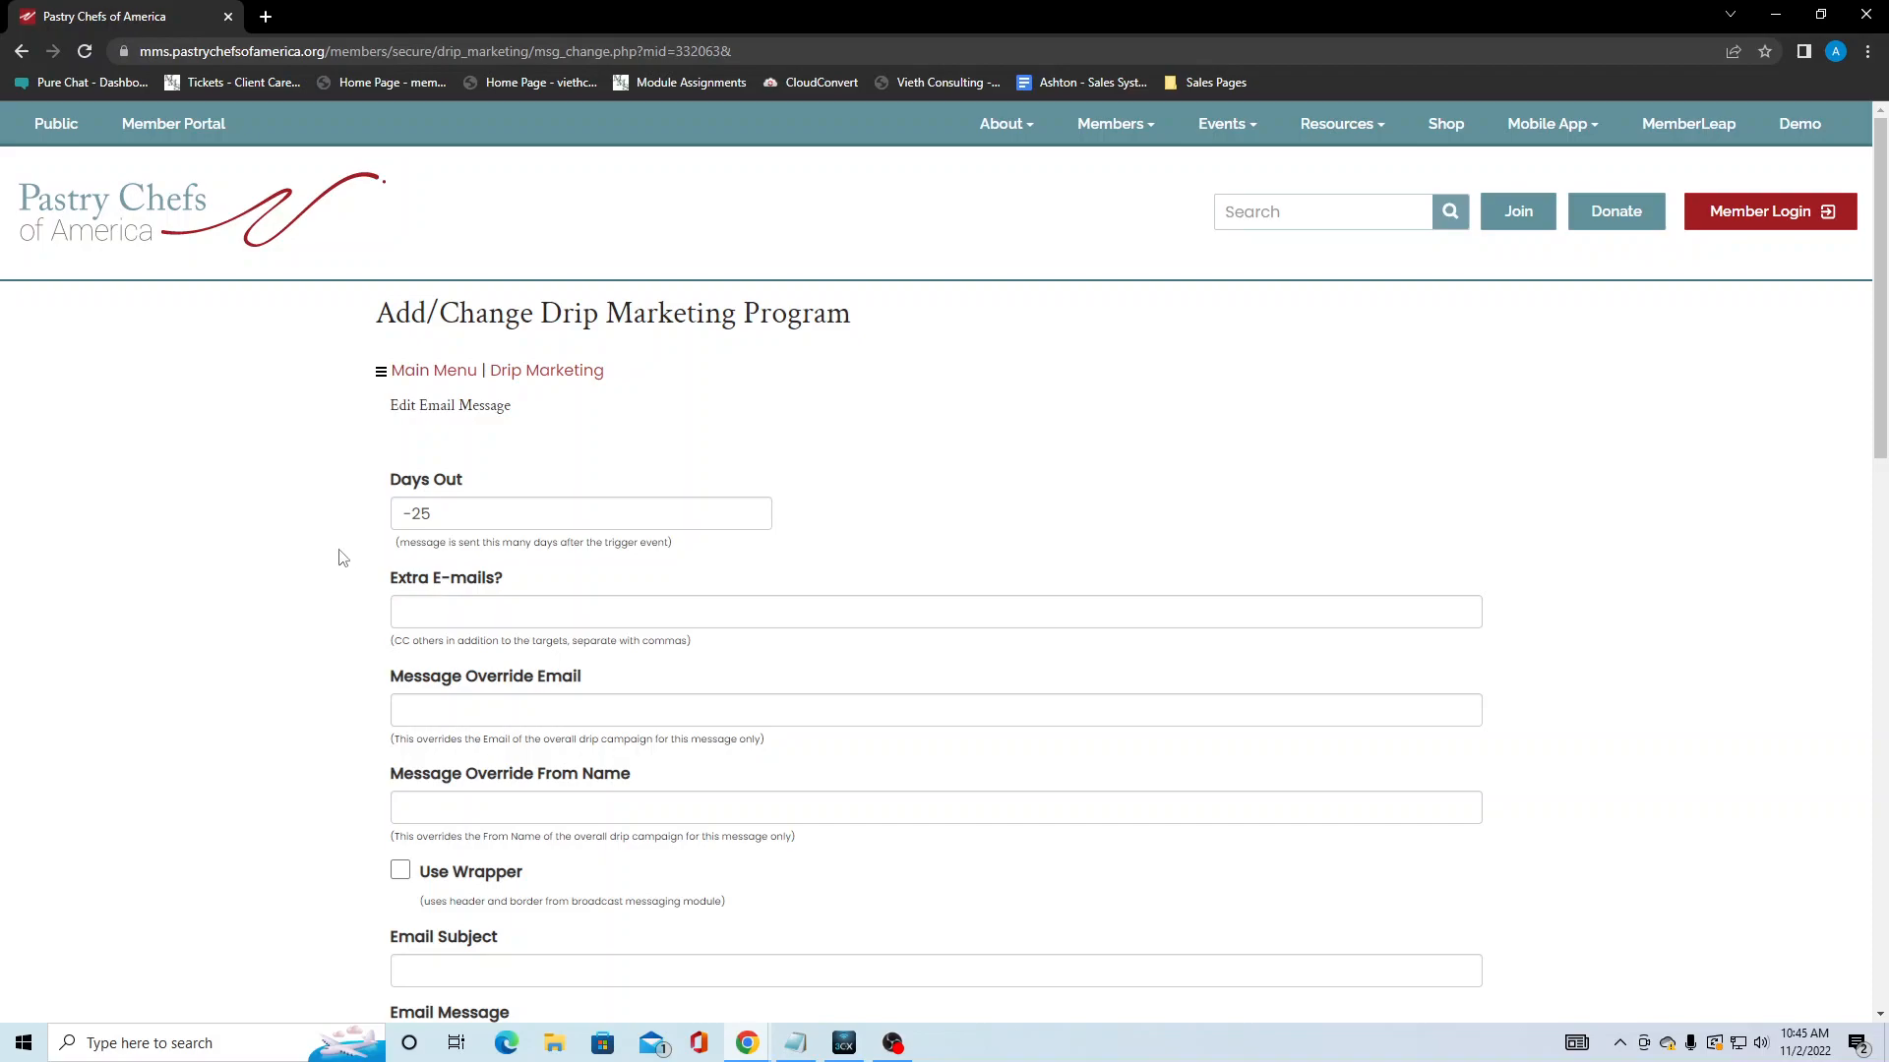
- Review the new message's extra e-mail, override, wrapper and subject options, toggling Use Wrapper on and back off
{"action": "scroll", "coordinate": [341, 557], "scroll_direction": "down", "scroll_amount": 2}
{"action": "scroll", "coordinate": [342, 558], "scroll_direction": "up", "scroll_amount": 1}
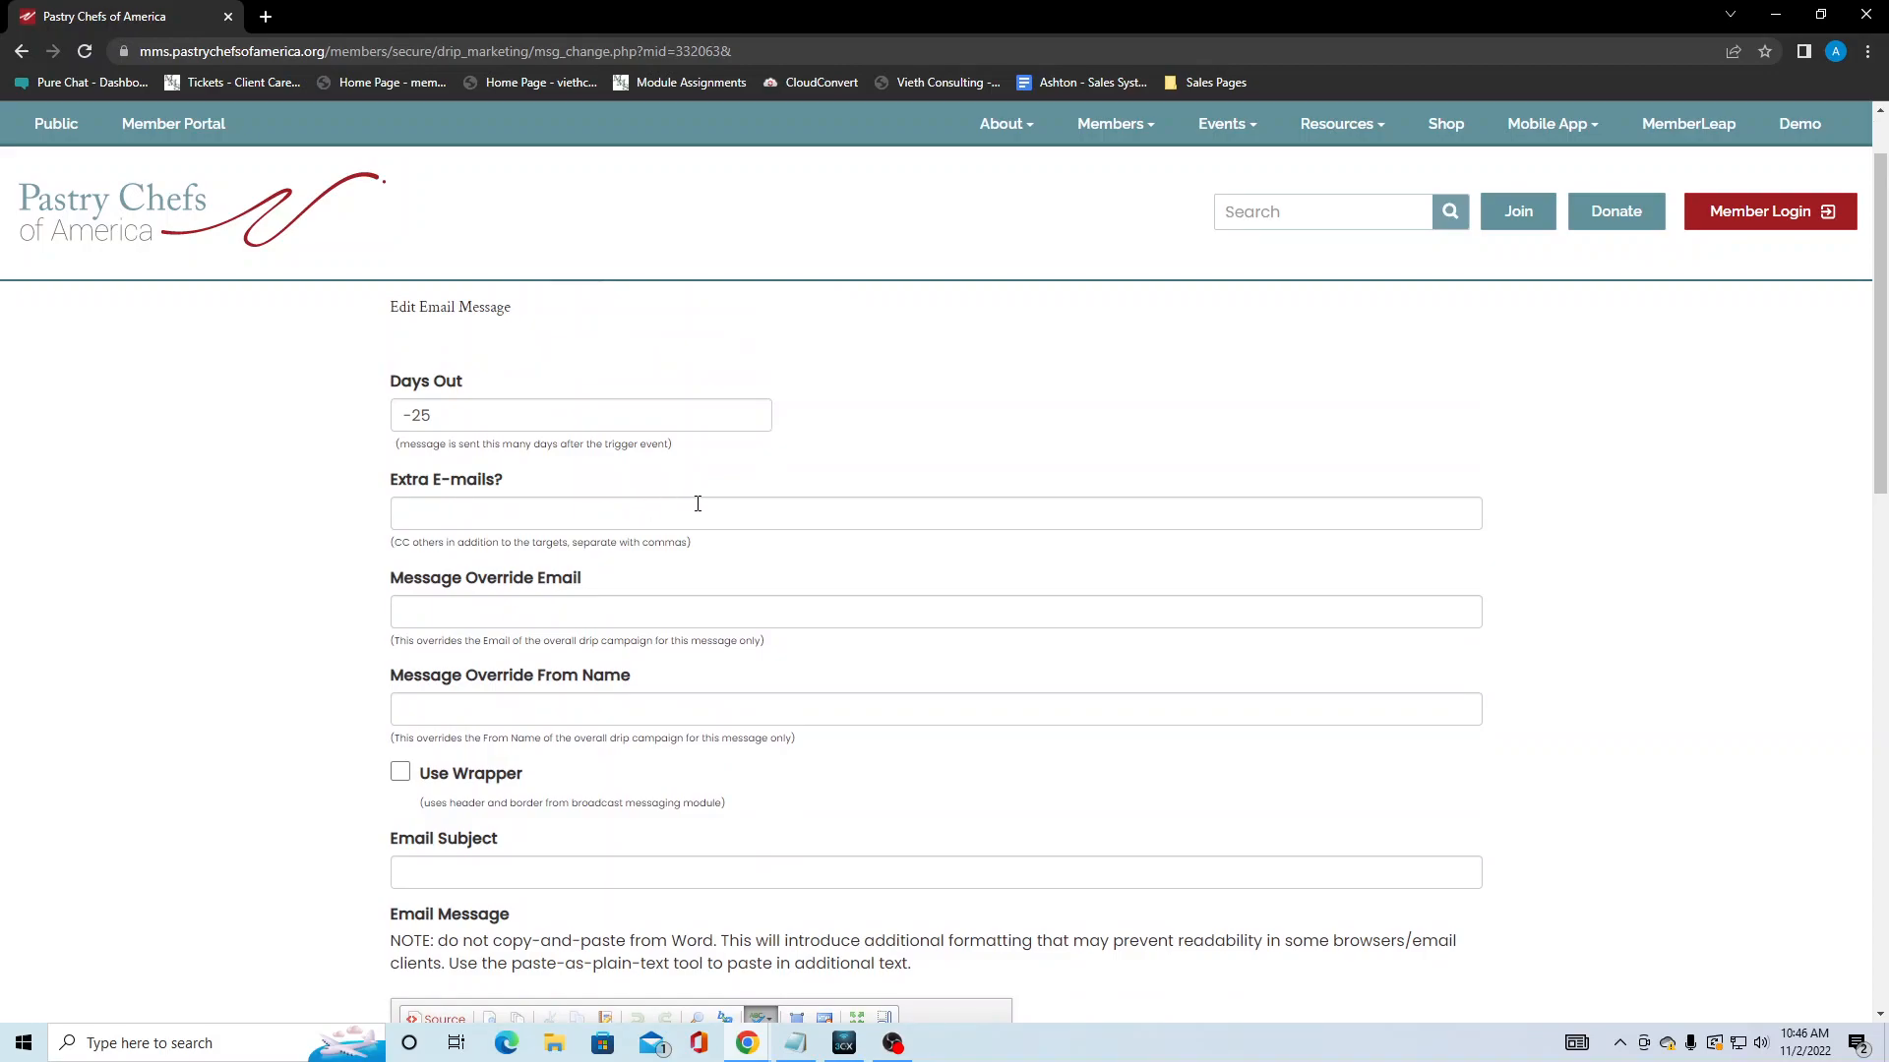
{"action": "scroll", "coordinate": [768, 503], "scroll_direction": "down", "scroll_amount": 1}
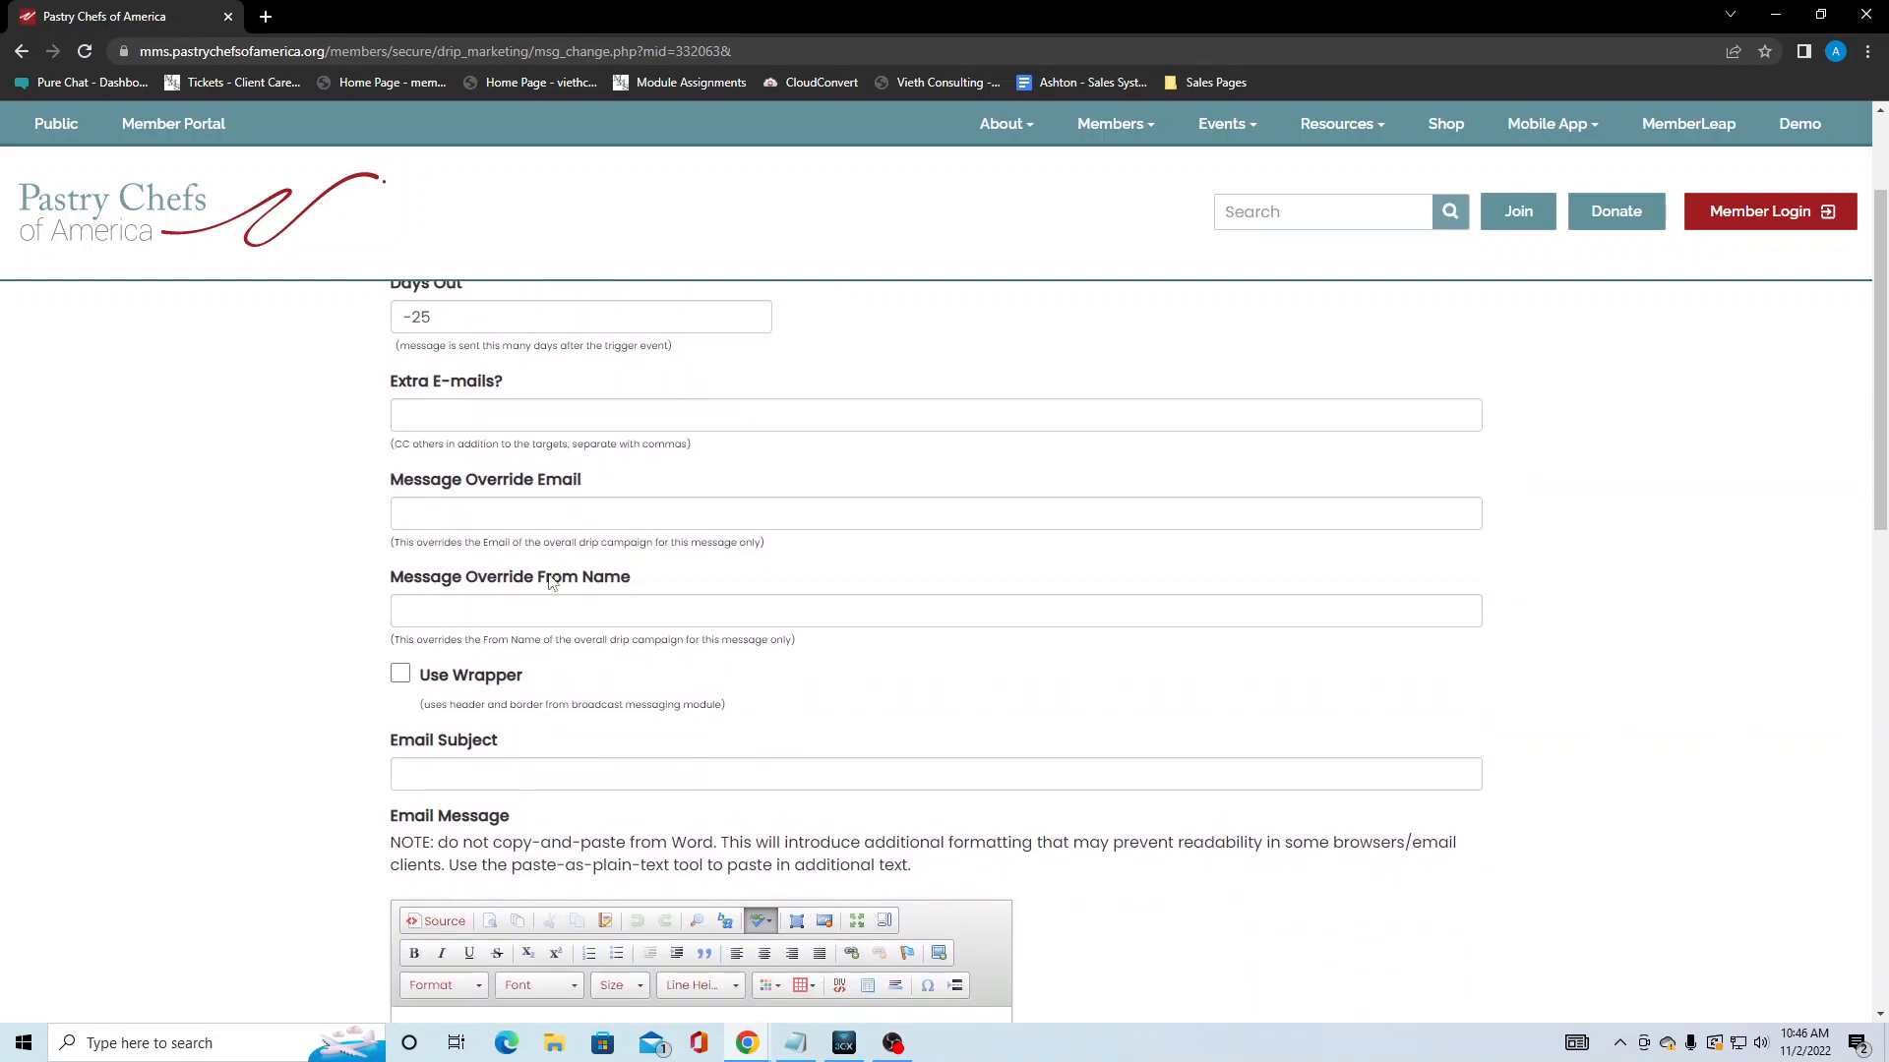
{"action": "scroll", "coordinate": [692, 611], "scroll_direction": "down", "scroll_amount": 1}
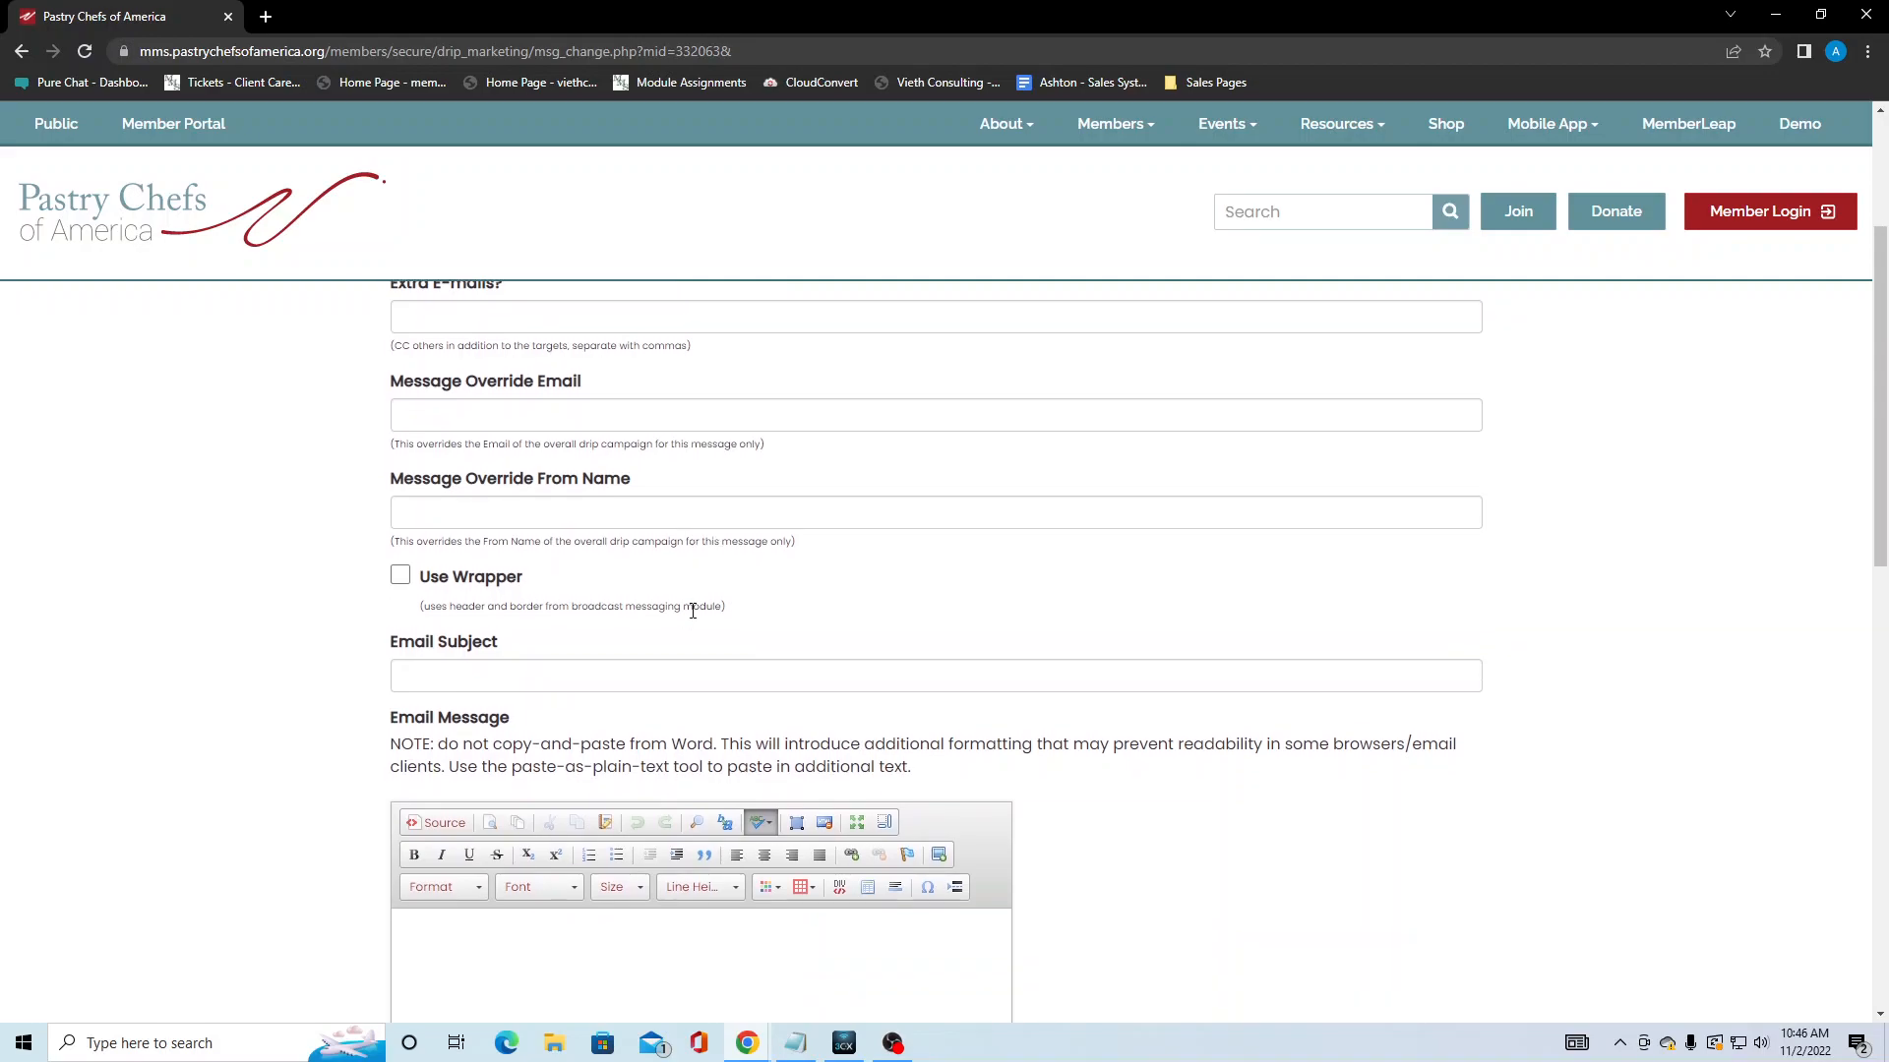
{"action": "left_click", "coordinate": [402, 581]}
{"action": "left_click", "coordinate": [401, 581]}
{"action": "scroll", "coordinate": [505, 624], "scroll_direction": "down", "scroll_amount": 3}
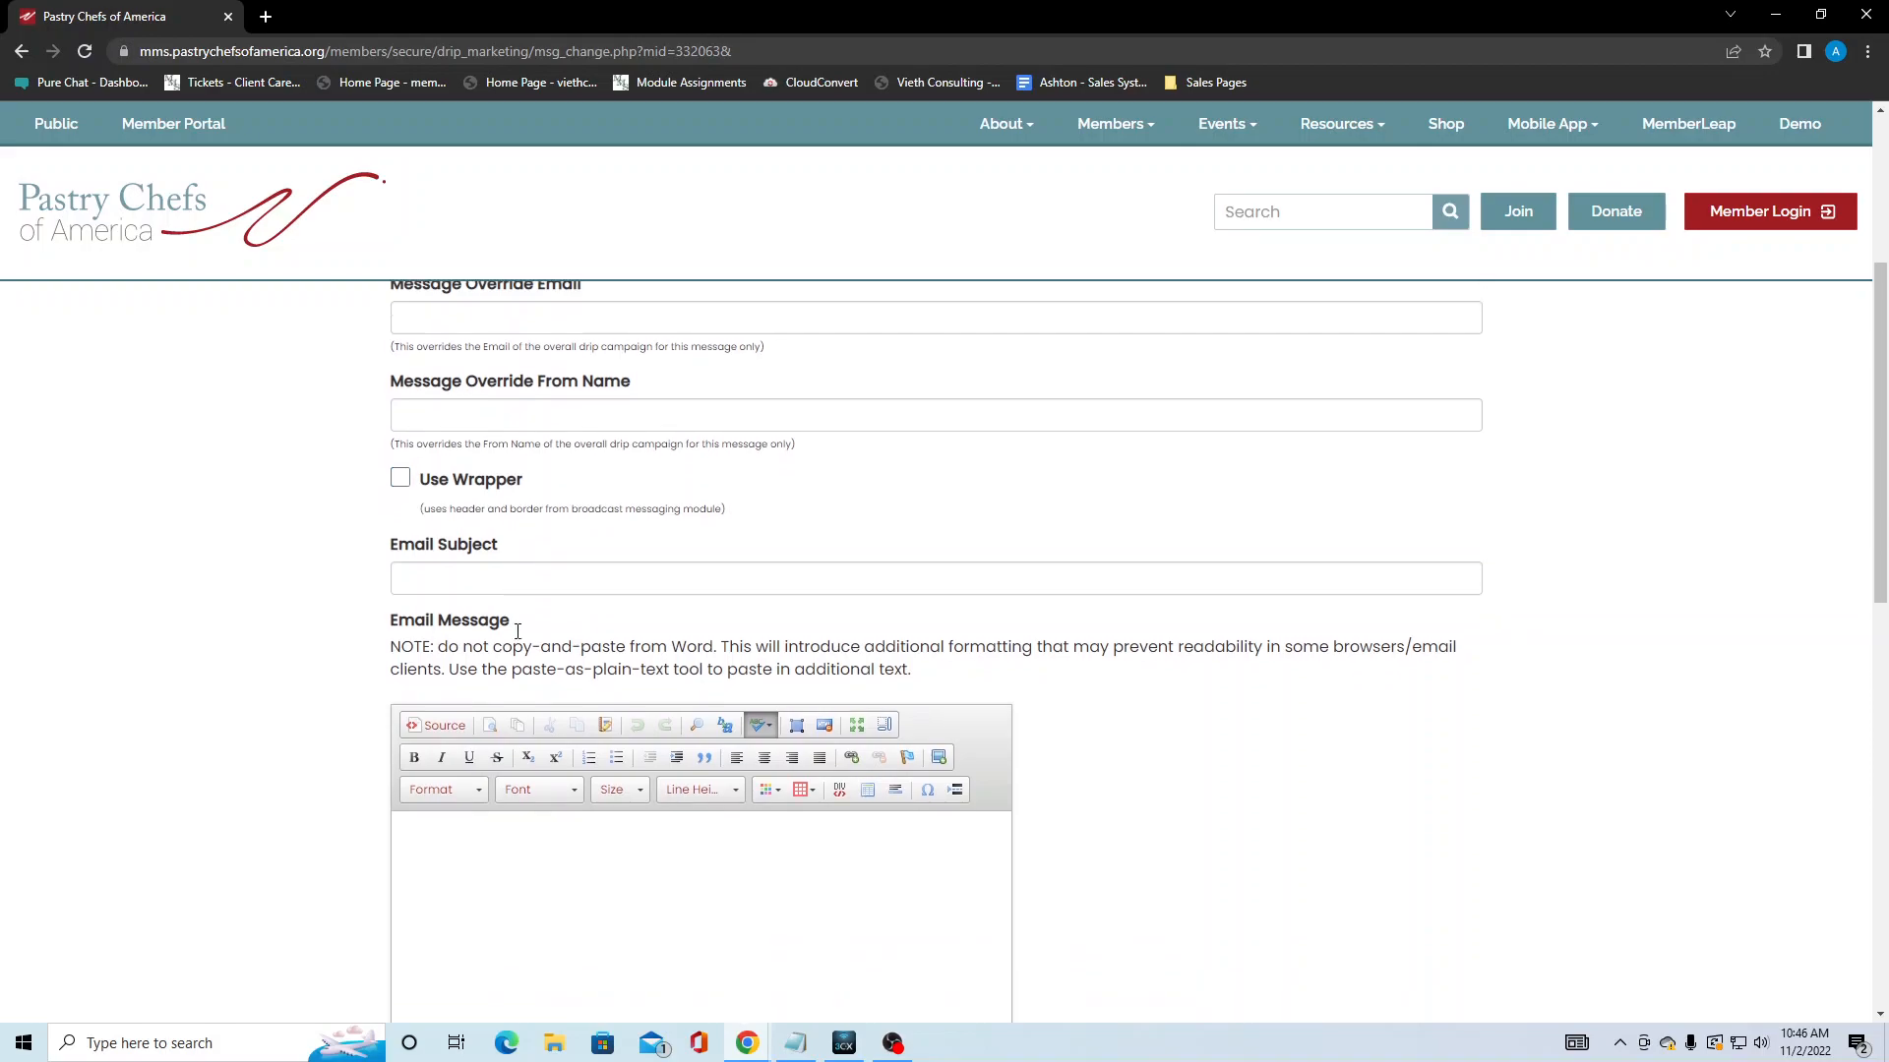
- Examine the member-specific merge codes below the message editor and return to the message list without saving
{"action": "scroll", "coordinate": [511, 689], "scroll_direction": "down", "scroll_amount": 3}
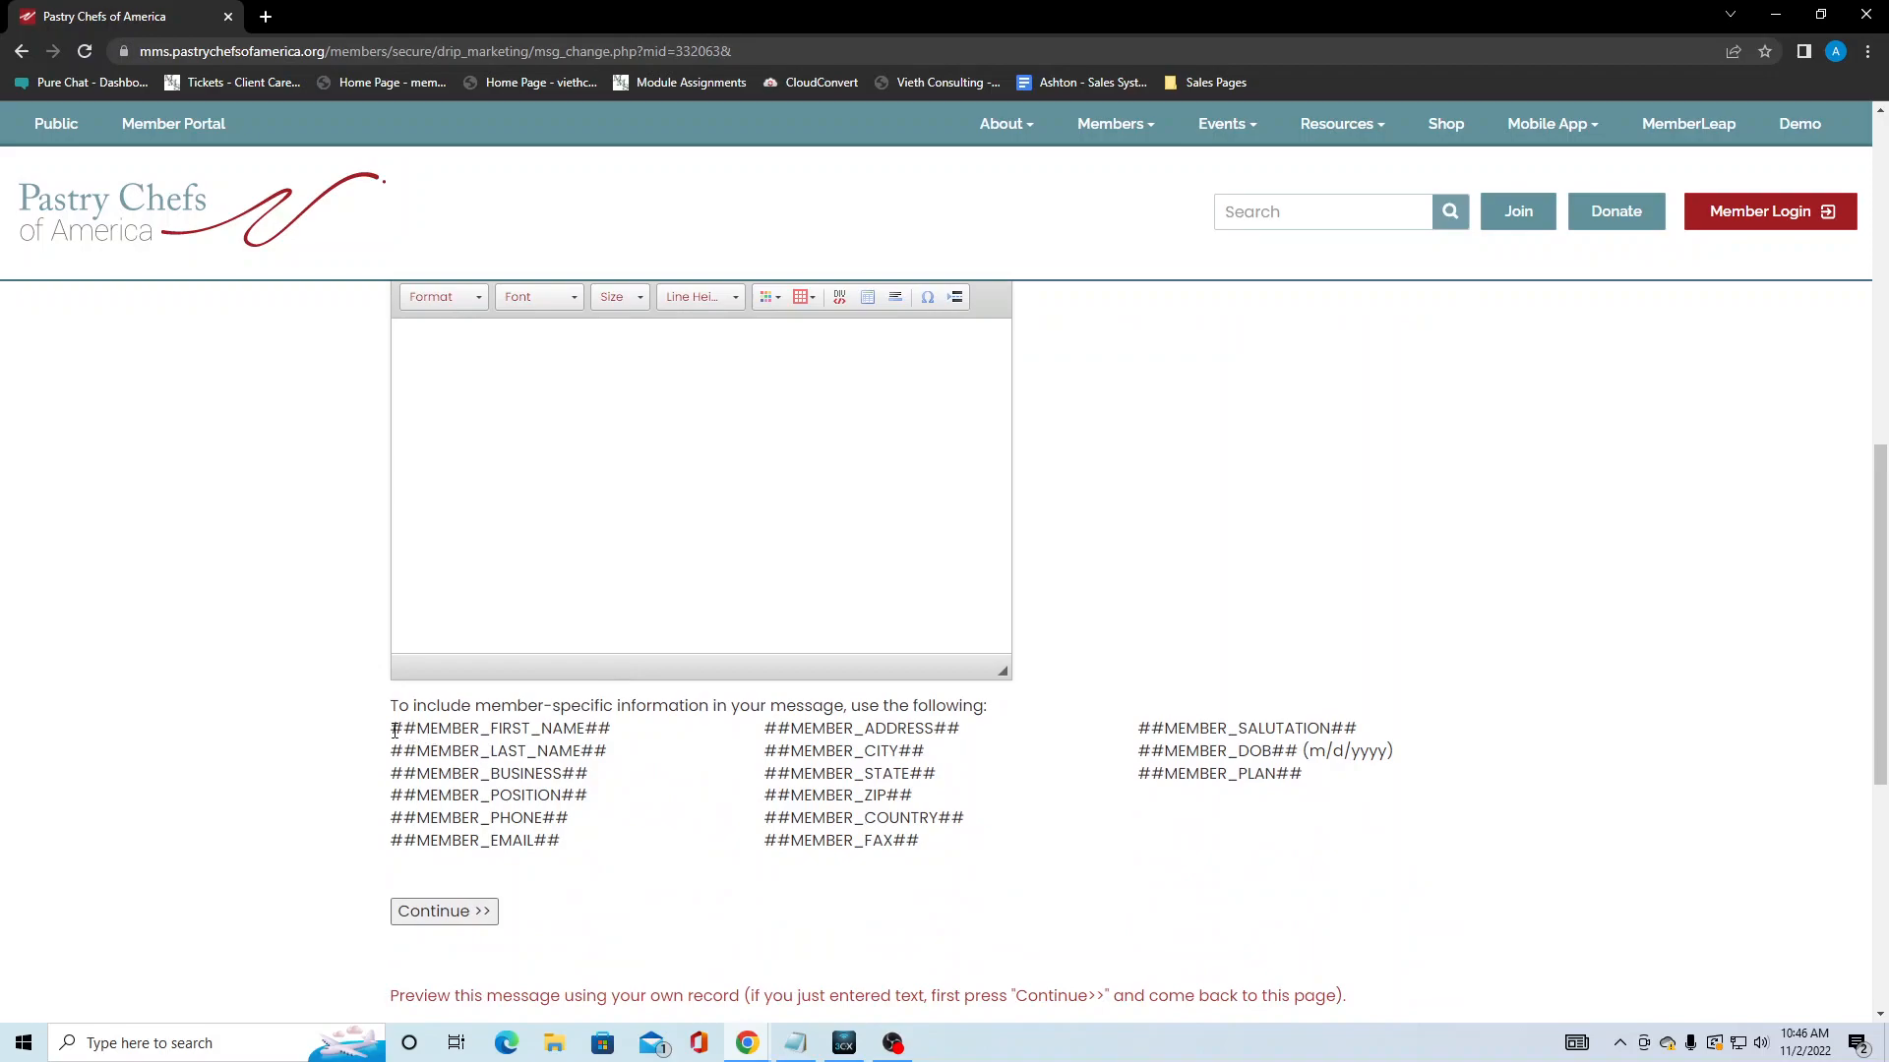
{"action": "left_click_drag", "start_coordinate": [392, 730], "coordinate": [1298, 797]}
{"action": "left_click", "coordinate": [1354, 805]}
{"action": "left_click_drag", "start_coordinate": [399, 733], "coordinate": [621, 762]}
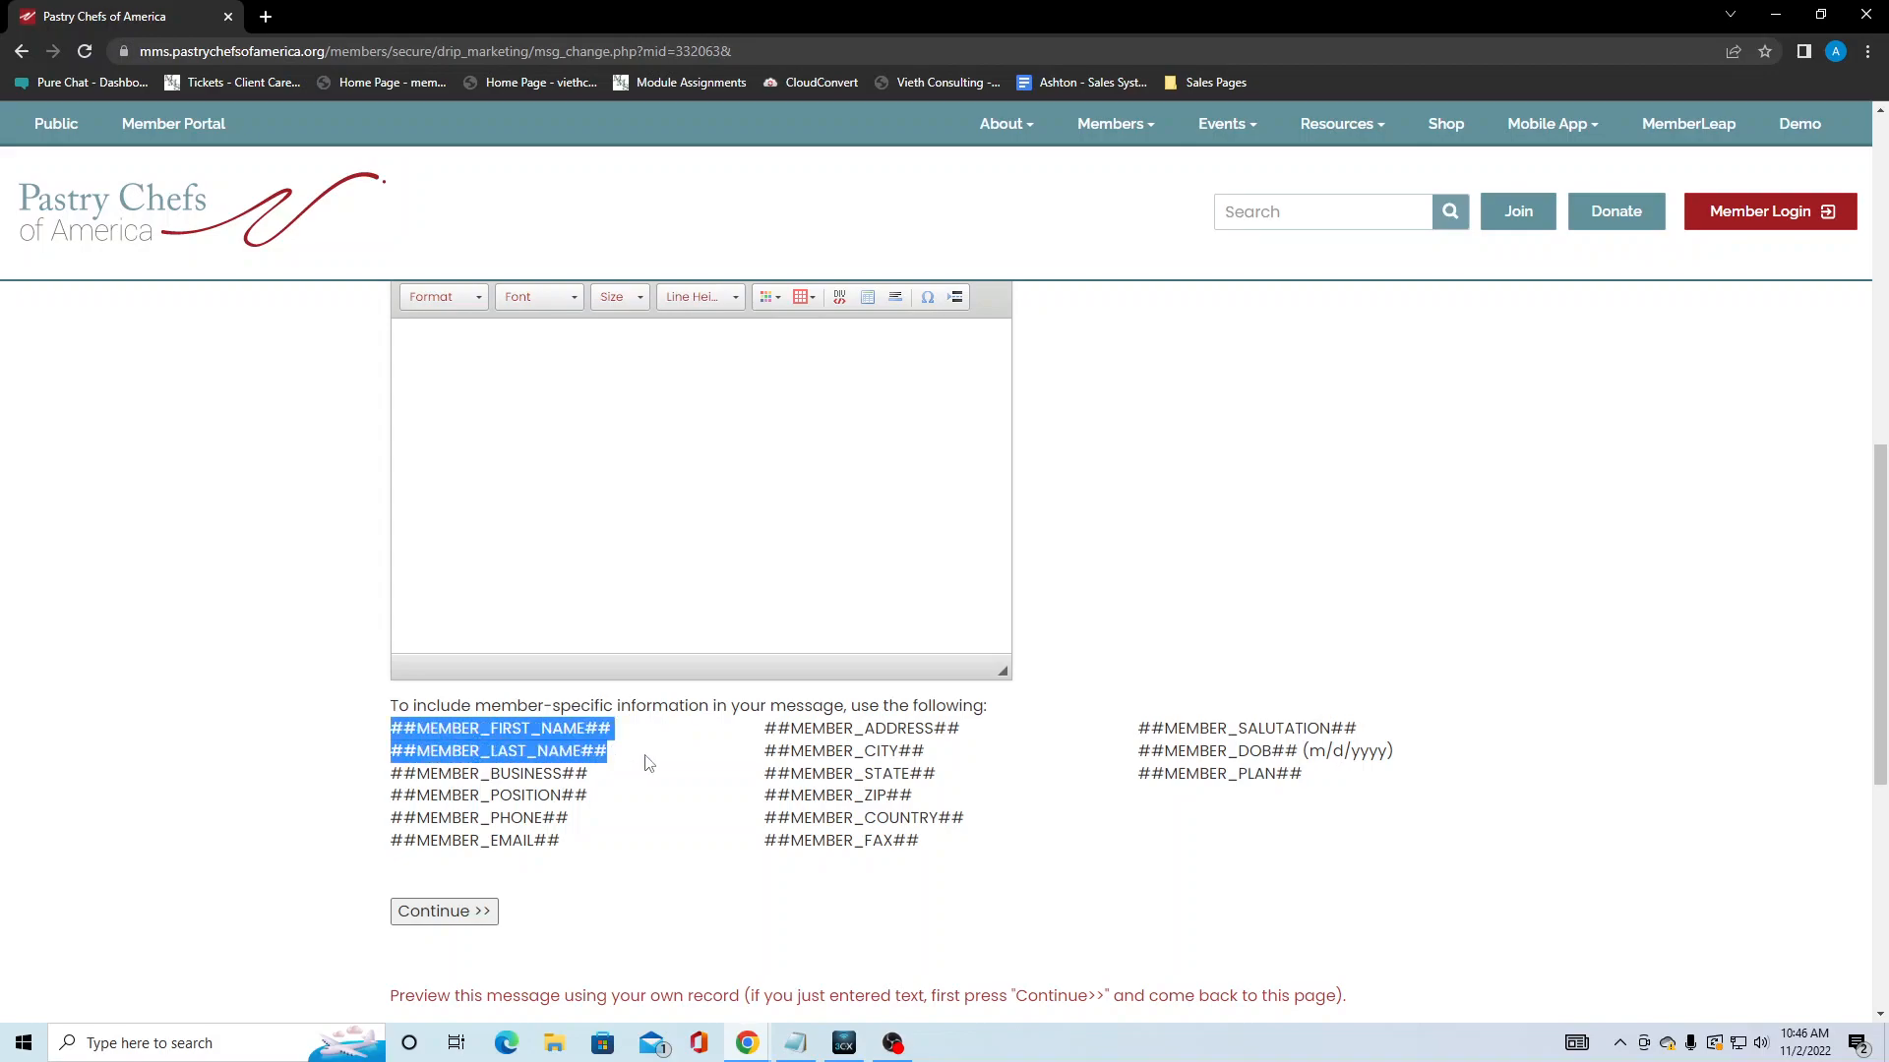
{"action": "left_click", "coordinate": [647, 763]}
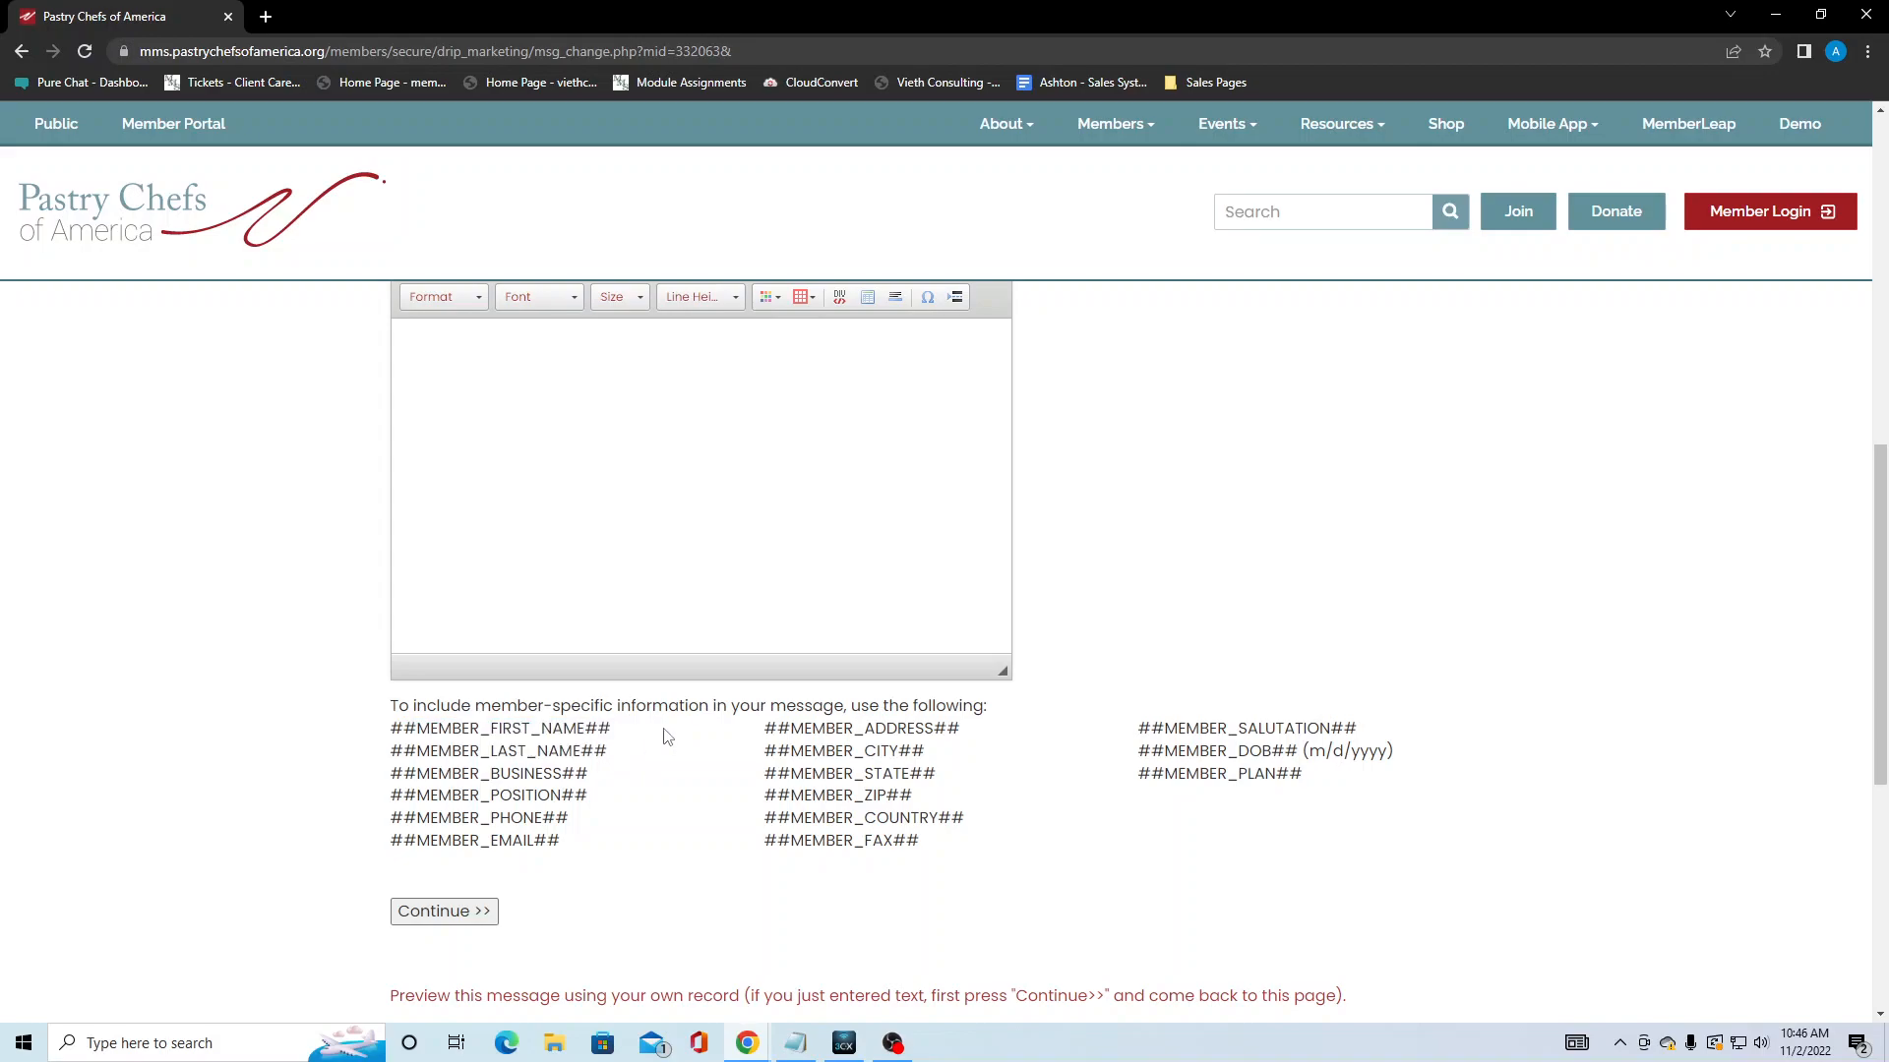
{"action": "scroll", "coordinate": [666, 736], "scroll_direction": "down", "scroll_amount": 1}
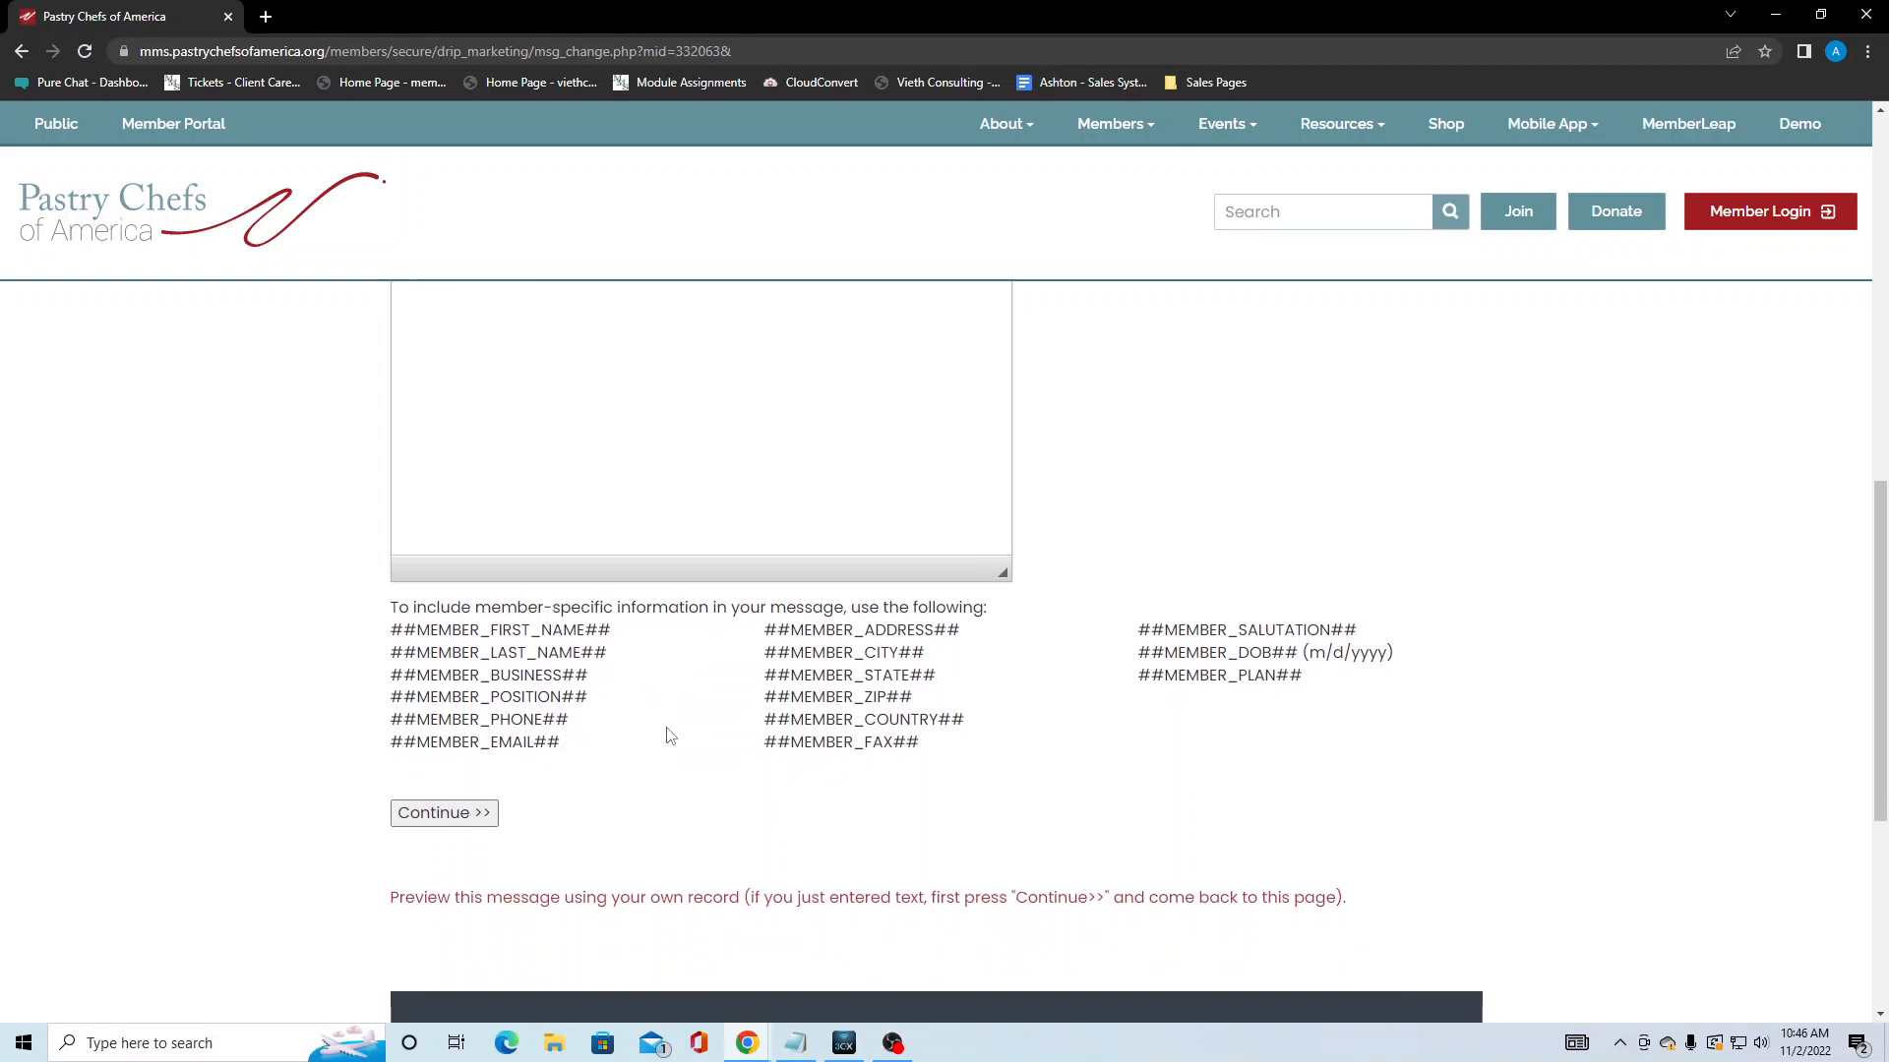
{"action": "scroll", "coordinate": [318, 594], "scroll_direction": "up", "scroll_amount": 4}
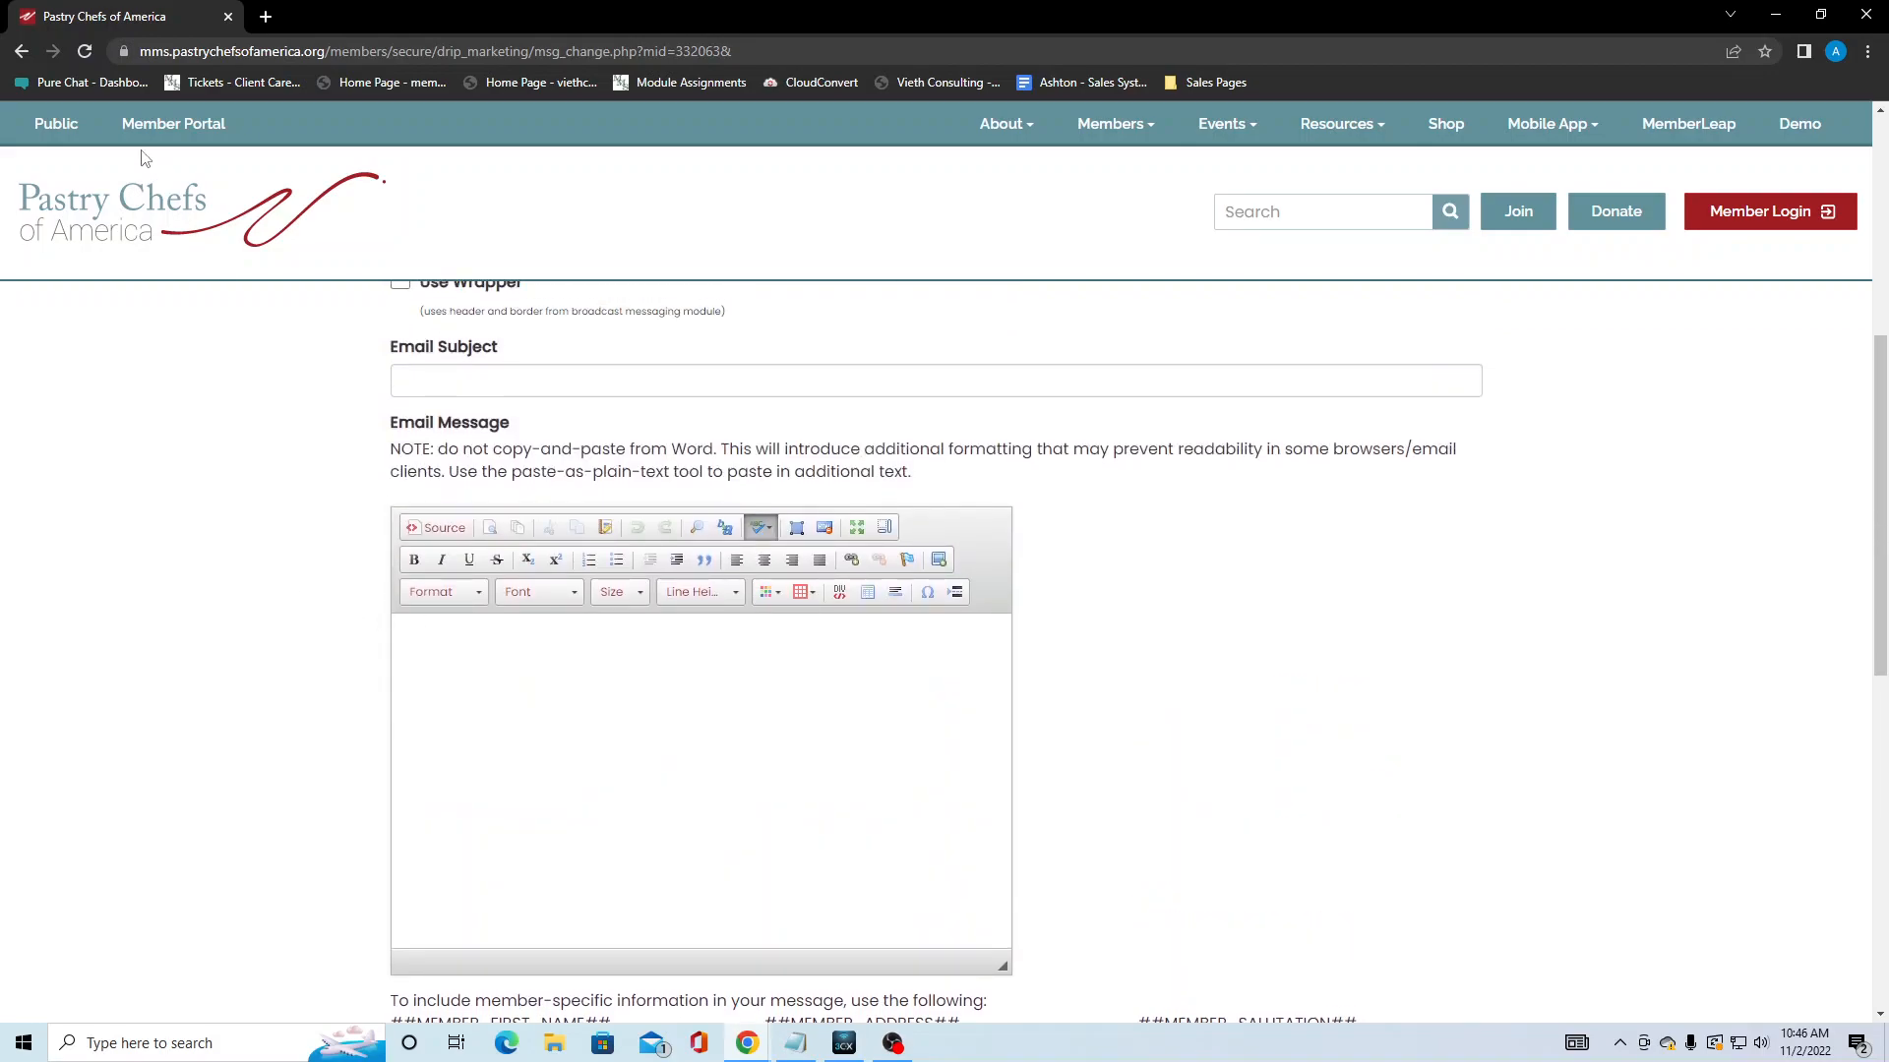
{"action": "left_click", "coordinate": [20, 54]}
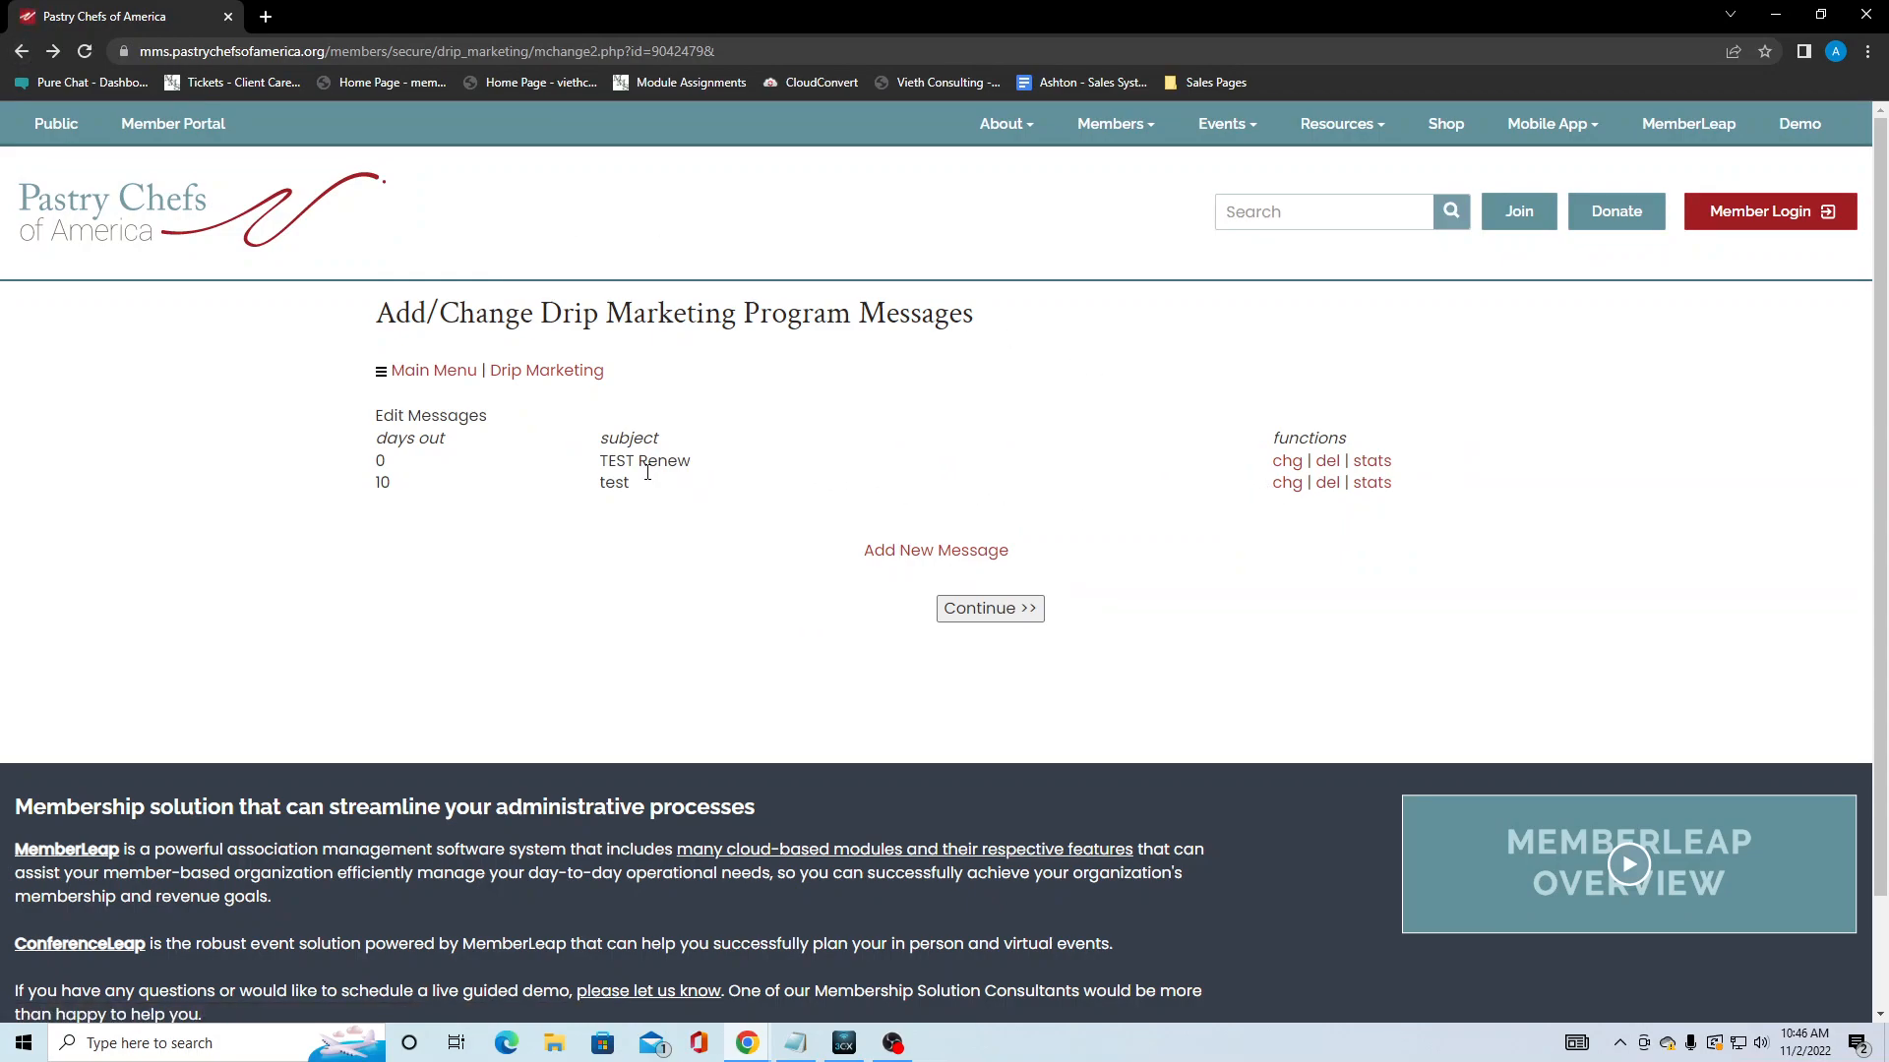
- View the stats and recipient details of the "test" message, and return to the message list
{"action": "left_click", "coordinate": [1381, 492]}
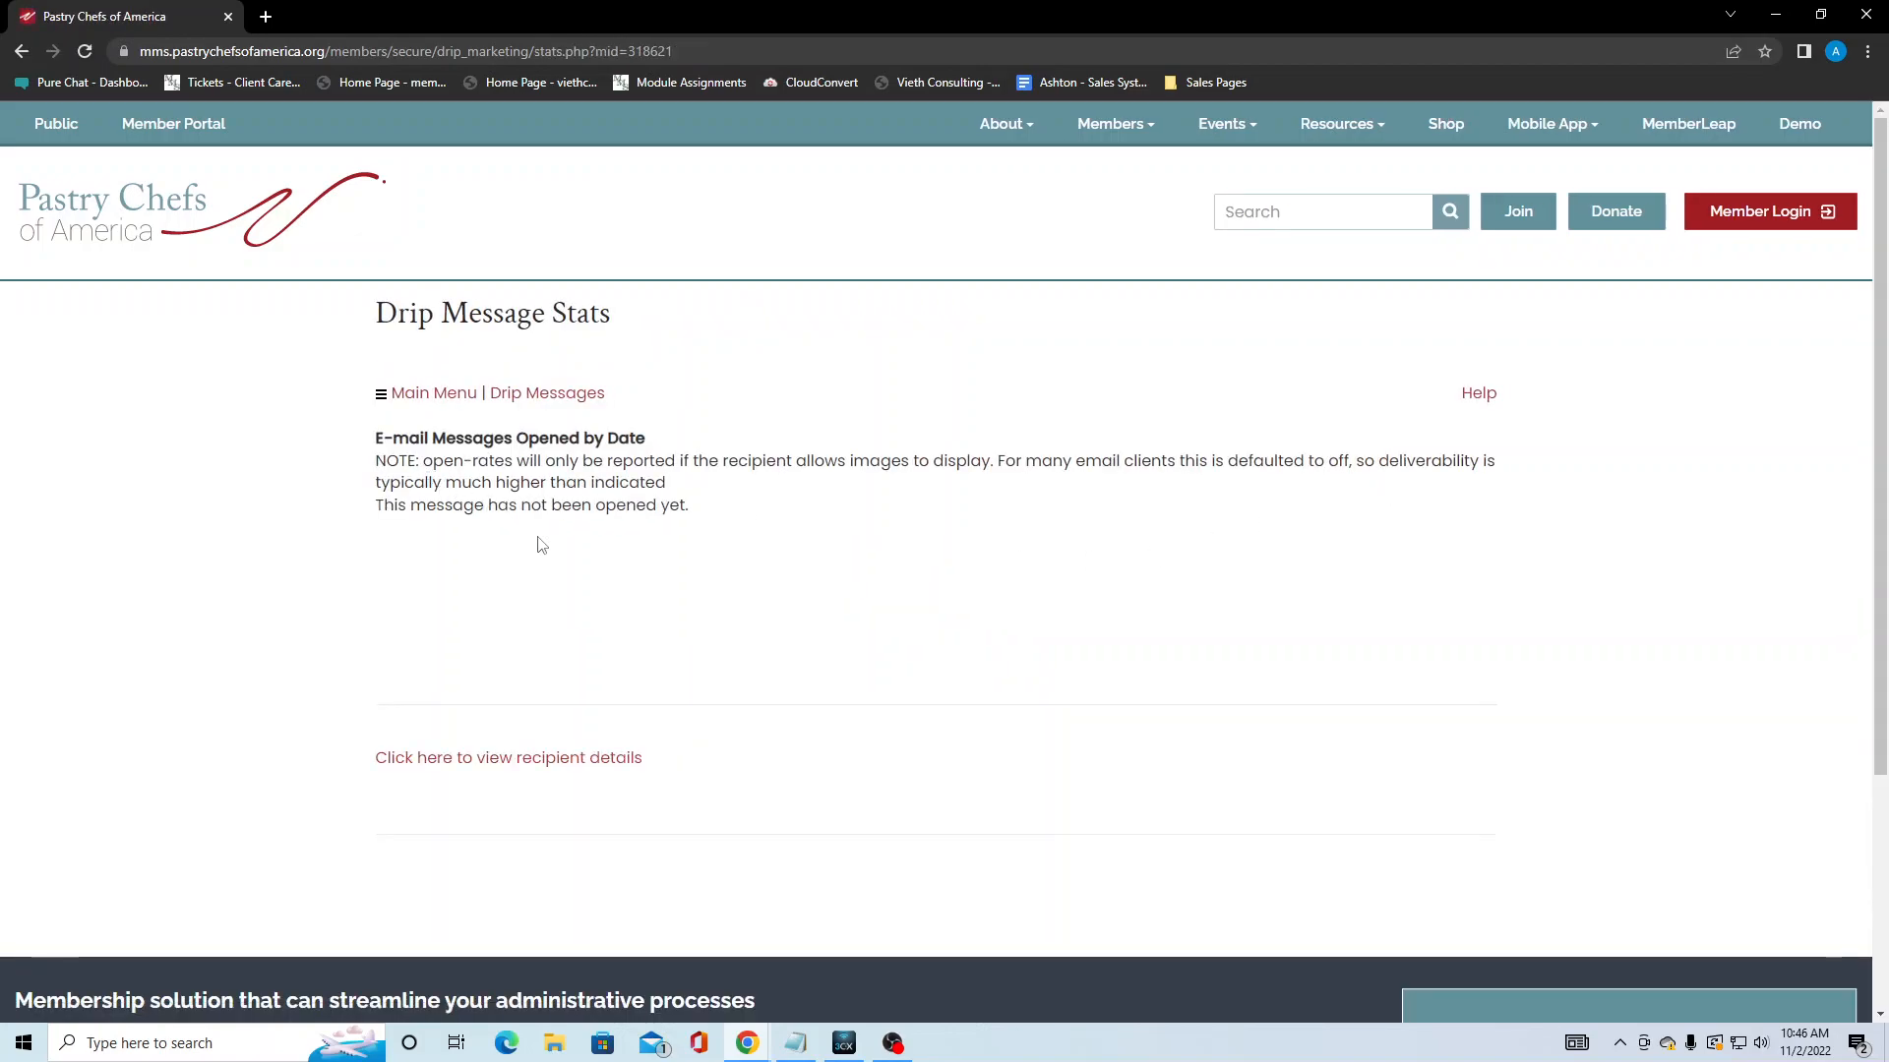
{"action": "left_click", "coordinate": [578, 766]}
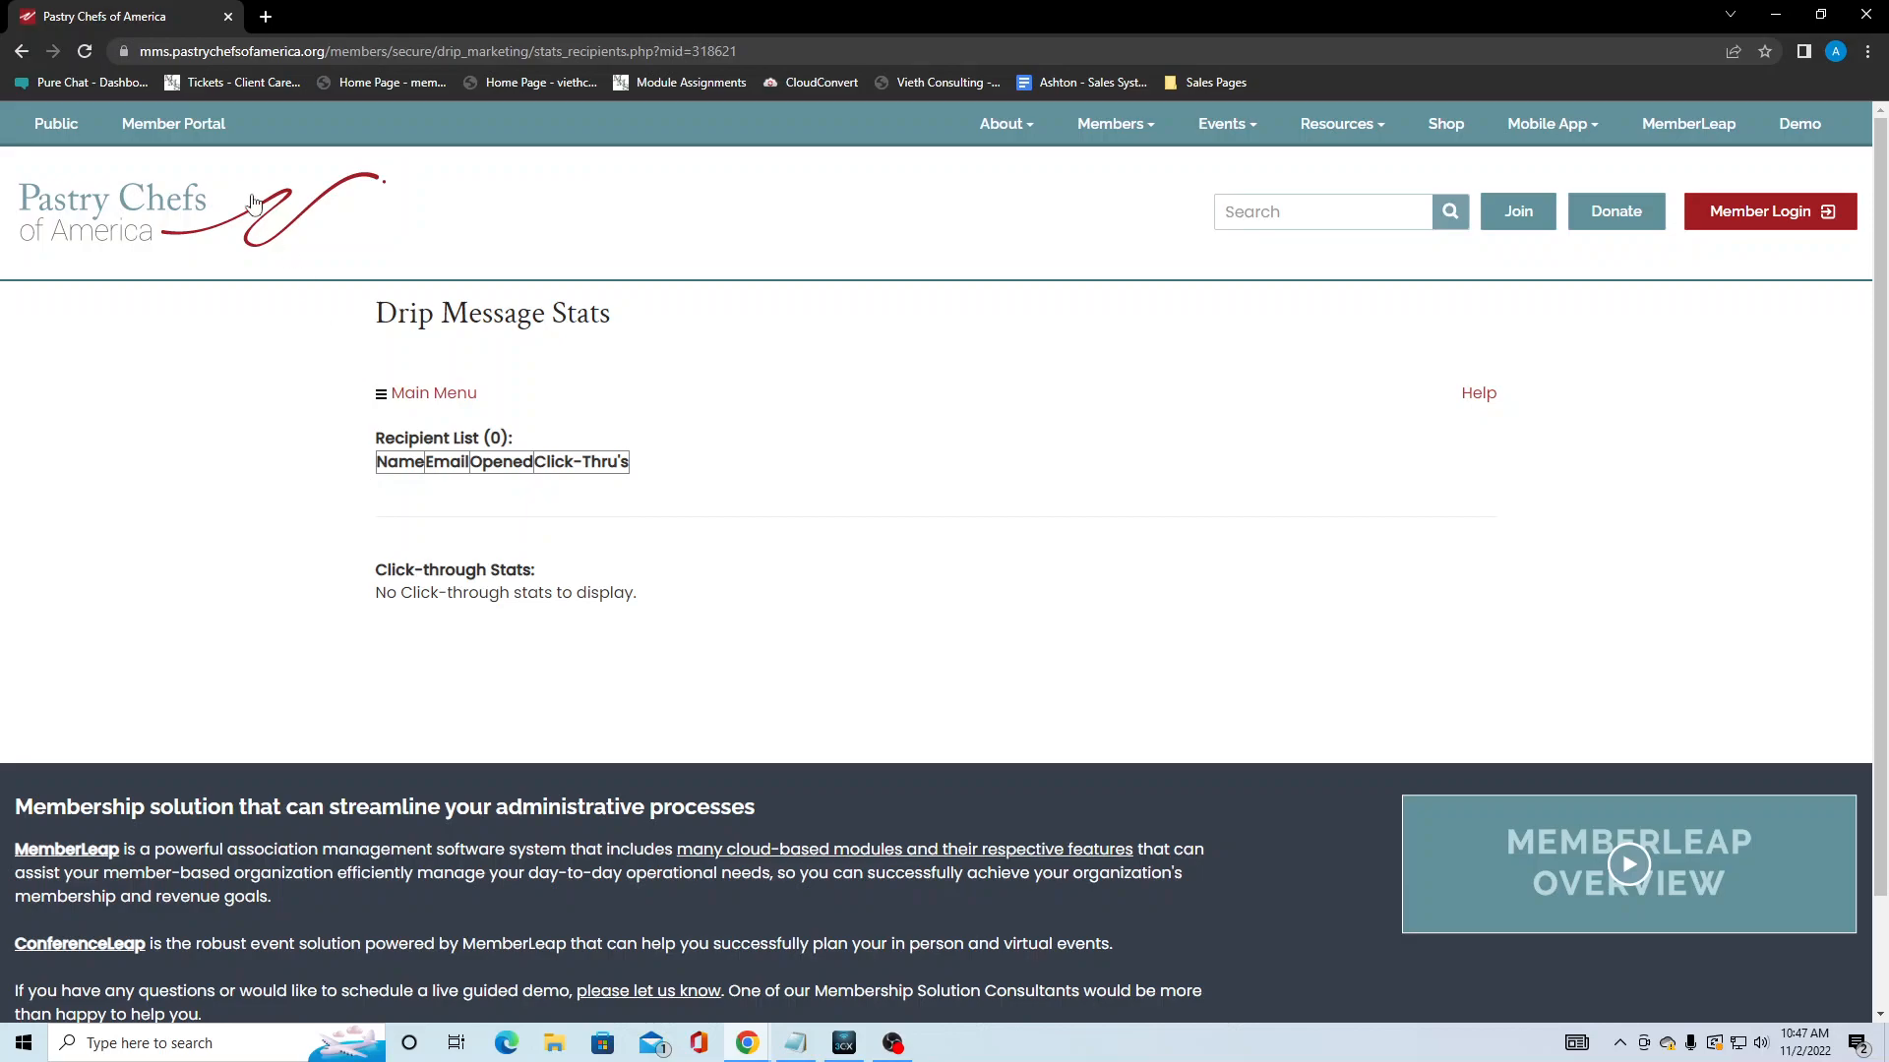
{"action": "left_click", "coordinate": [32, 46]}
{"action": "left_click", "coordinate": [29, 51]}
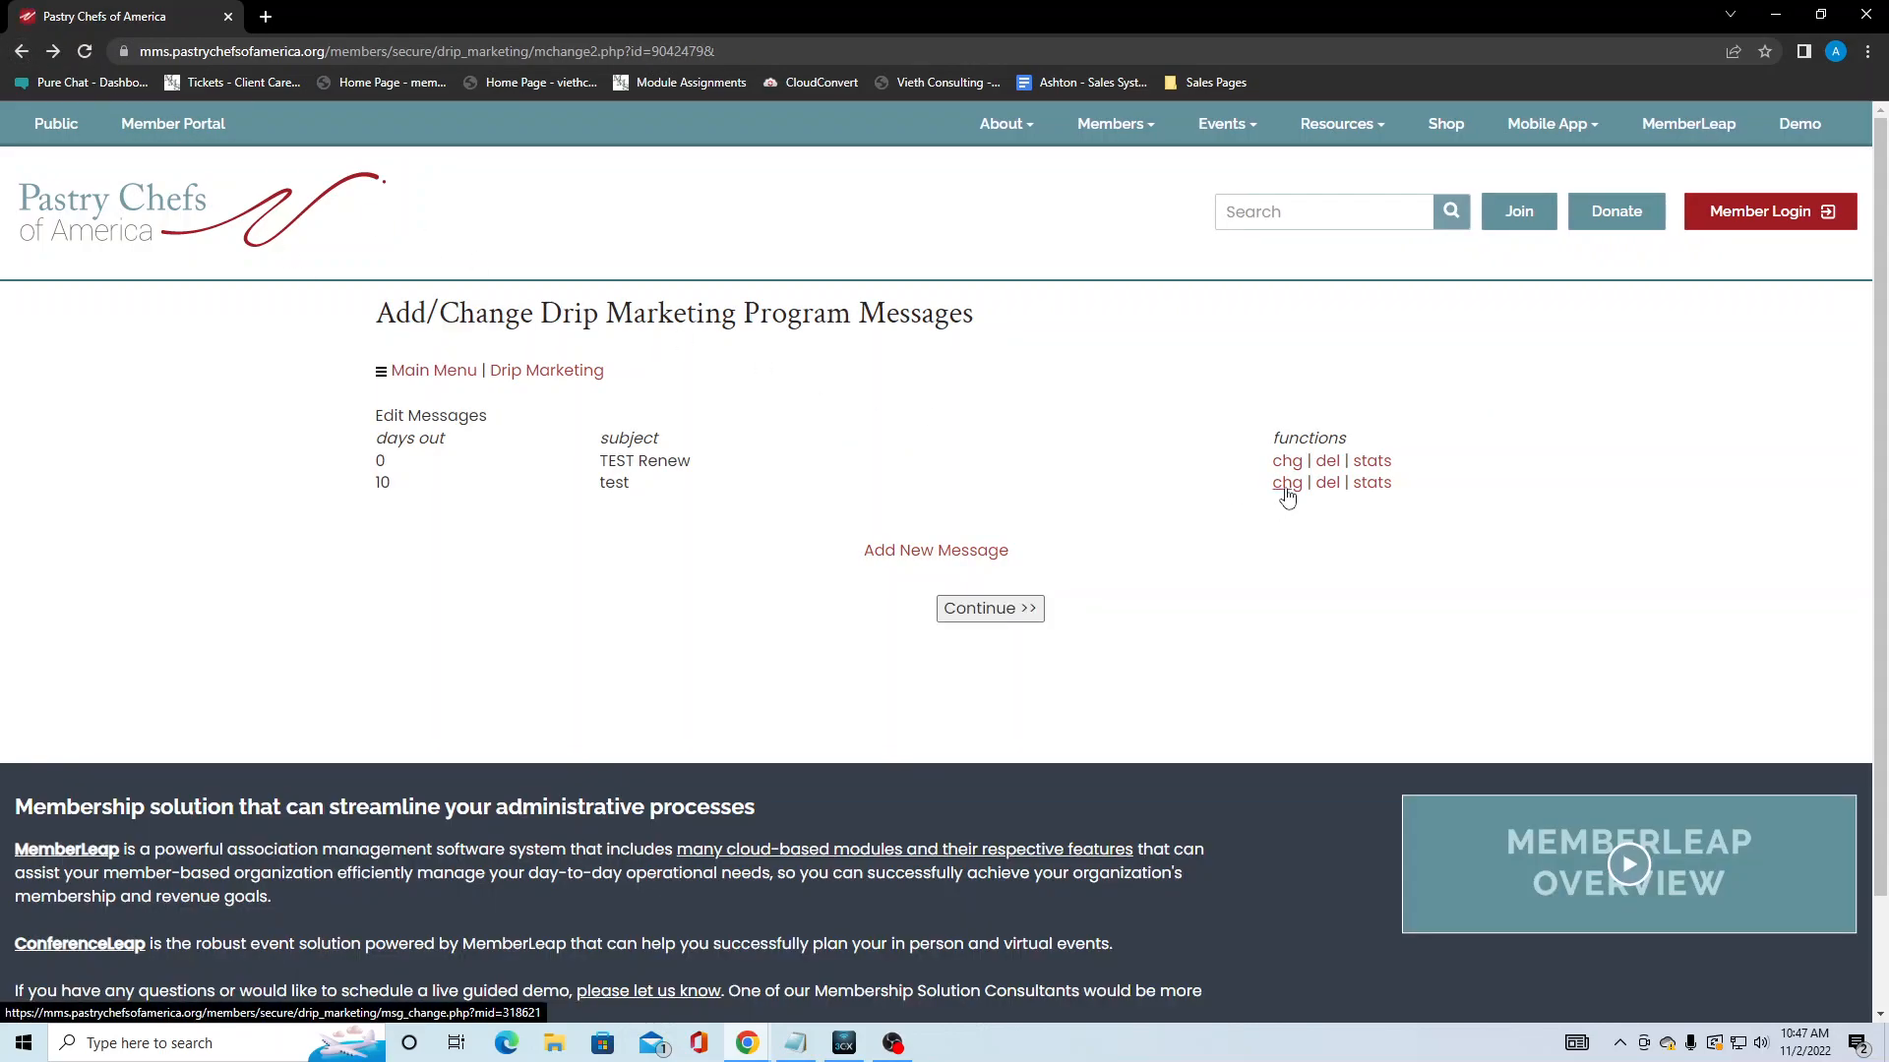
- Open the "test" message for editing and review its settings, body text and merge codes
{"action": "left_click", "coordinate": [1286, 483]}
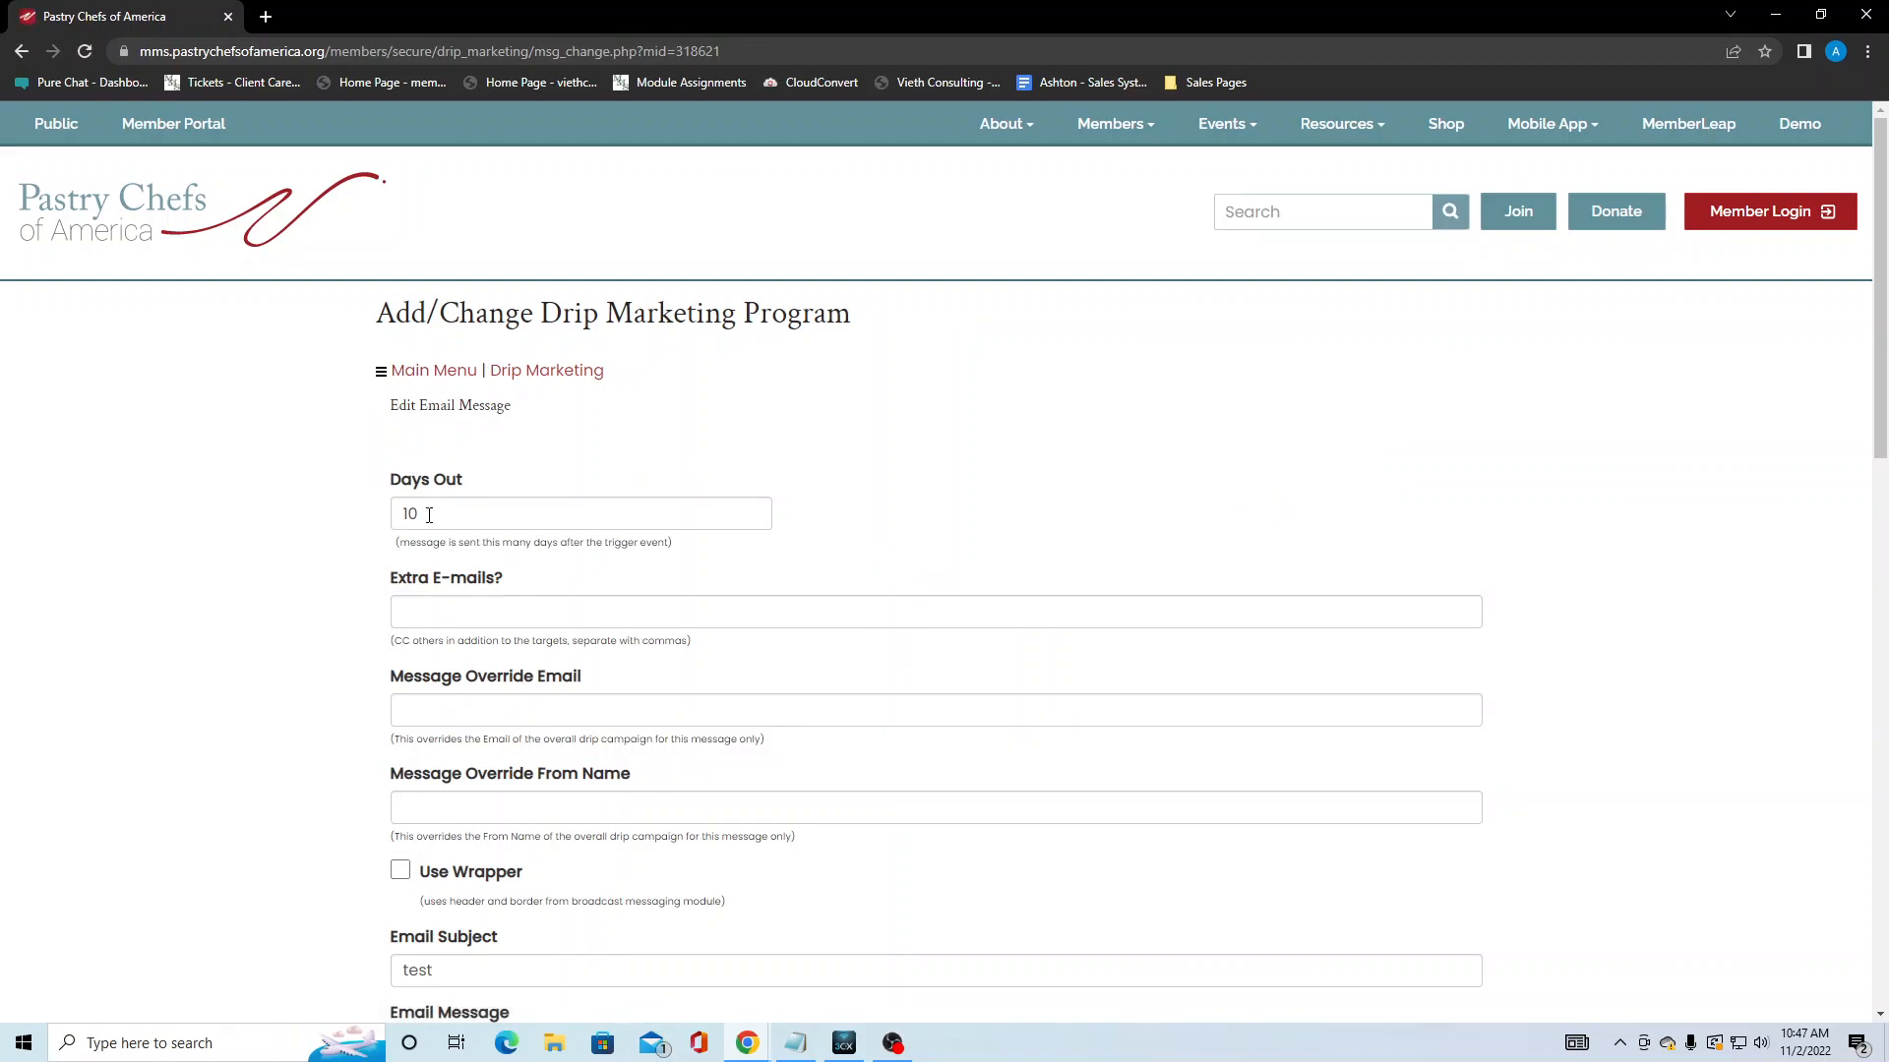
{"action": "scroll", "coordinate": [428, 519], "scroll_direction": "down", "scroll_amount": 2}
{"action": "scroll", "coordinate": [428, 519], "scroll_direction": "down", "scroll_amount": 3}
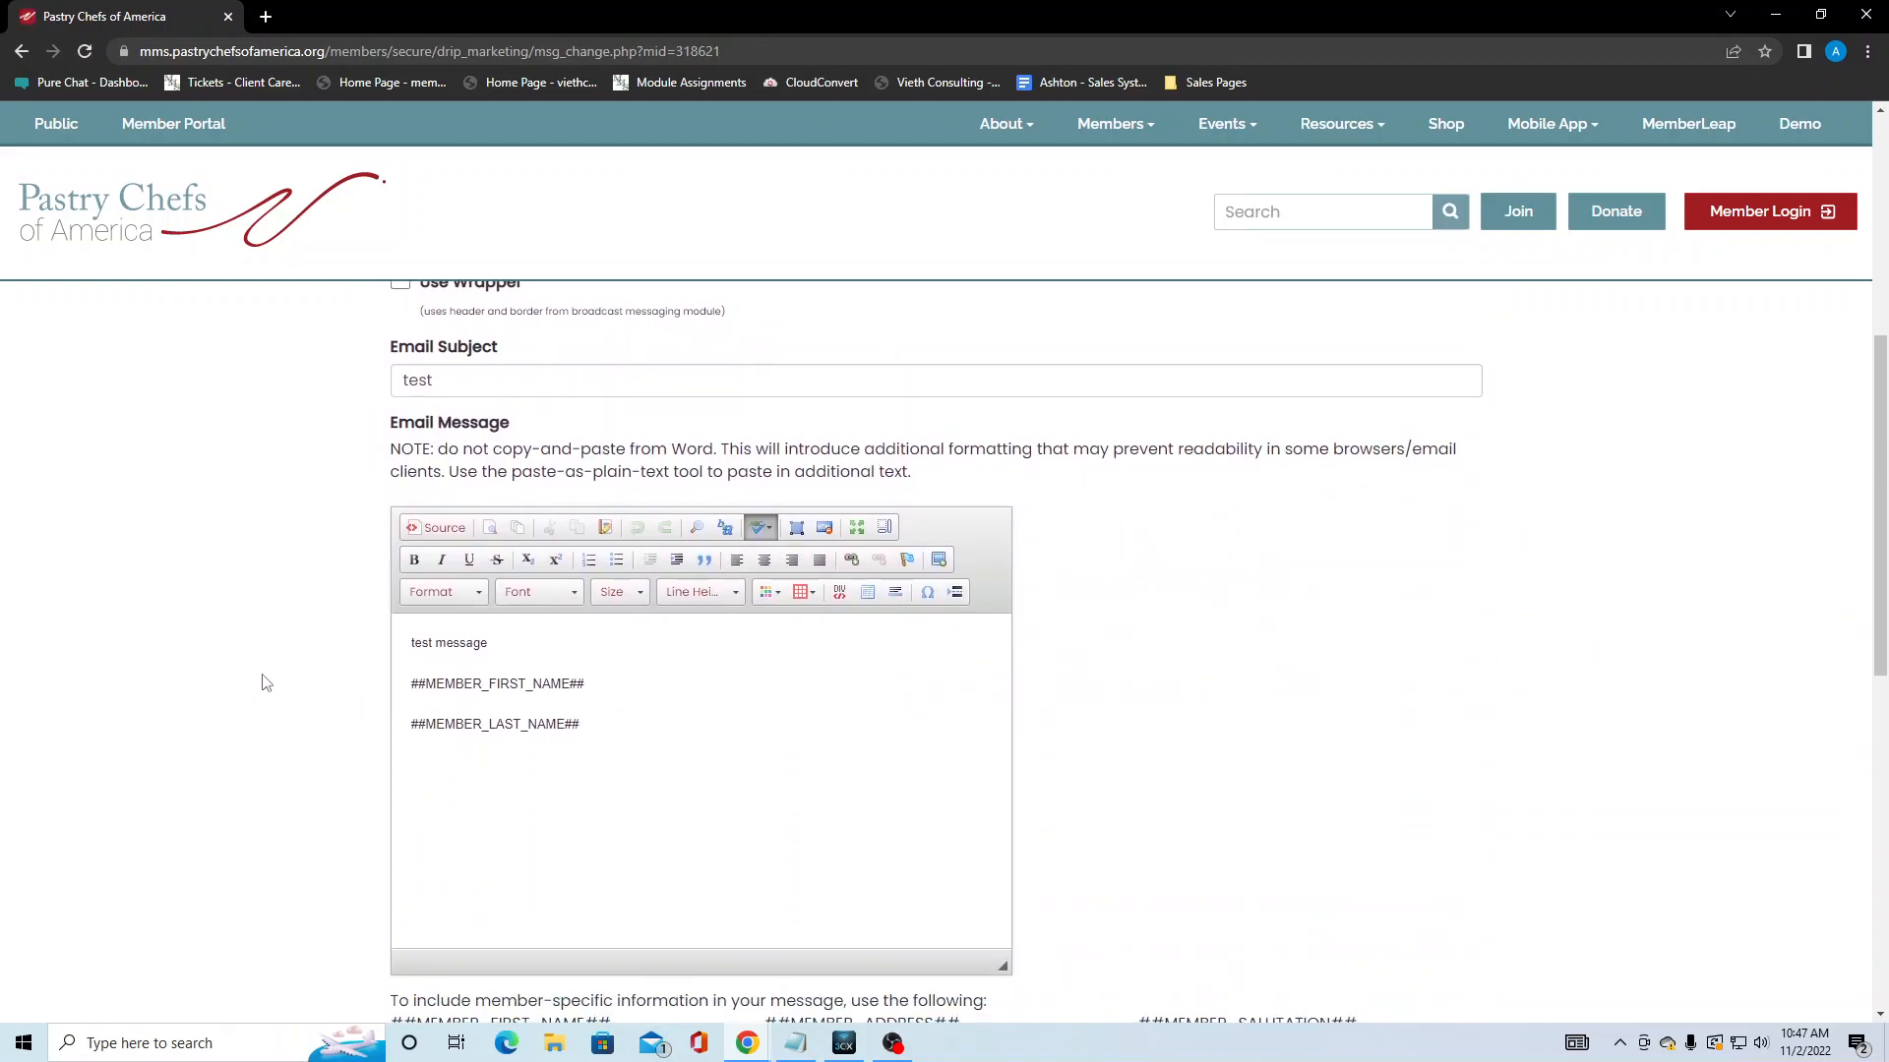
{"action": "scroll", "coordinate": [254, 688], "scroll_direction": "down", "scroll_amount": 1}
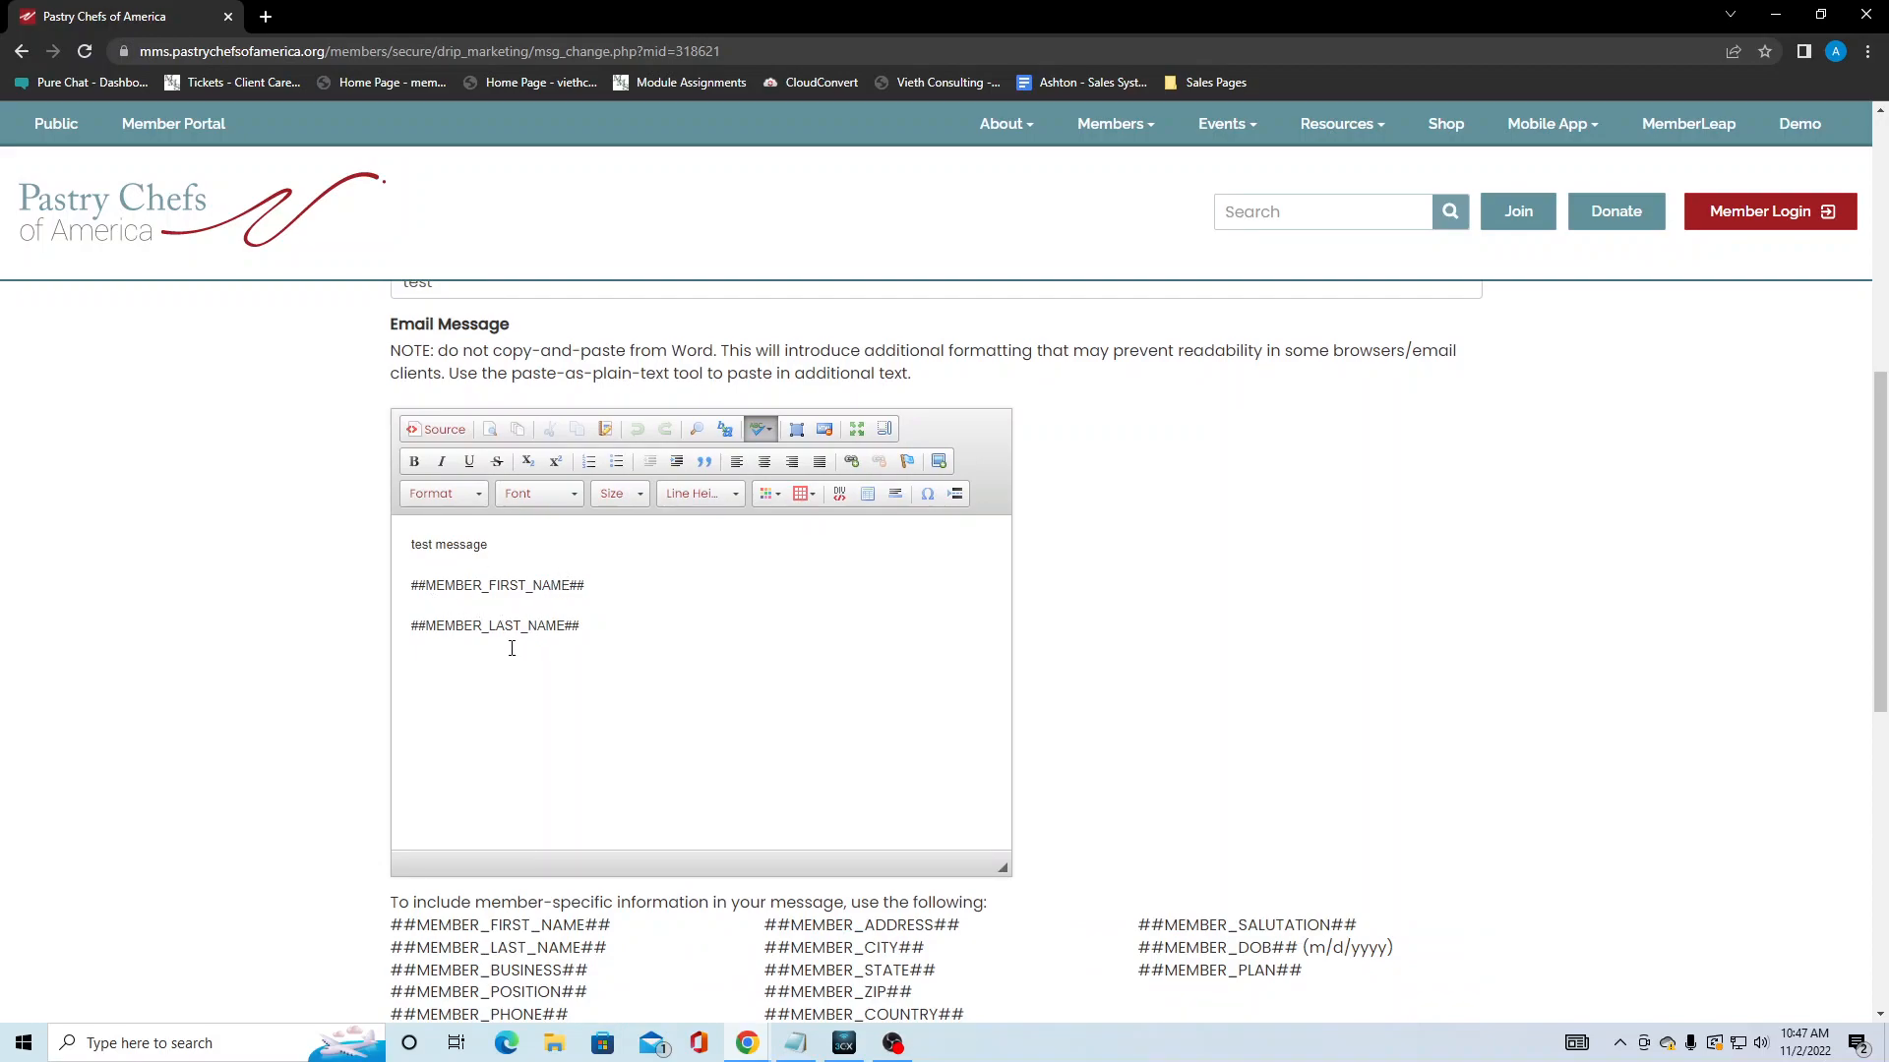
{"action": "scroll", "coordinate": [484, 646], "scroll_direction": "down", "scroll_amount": 3}
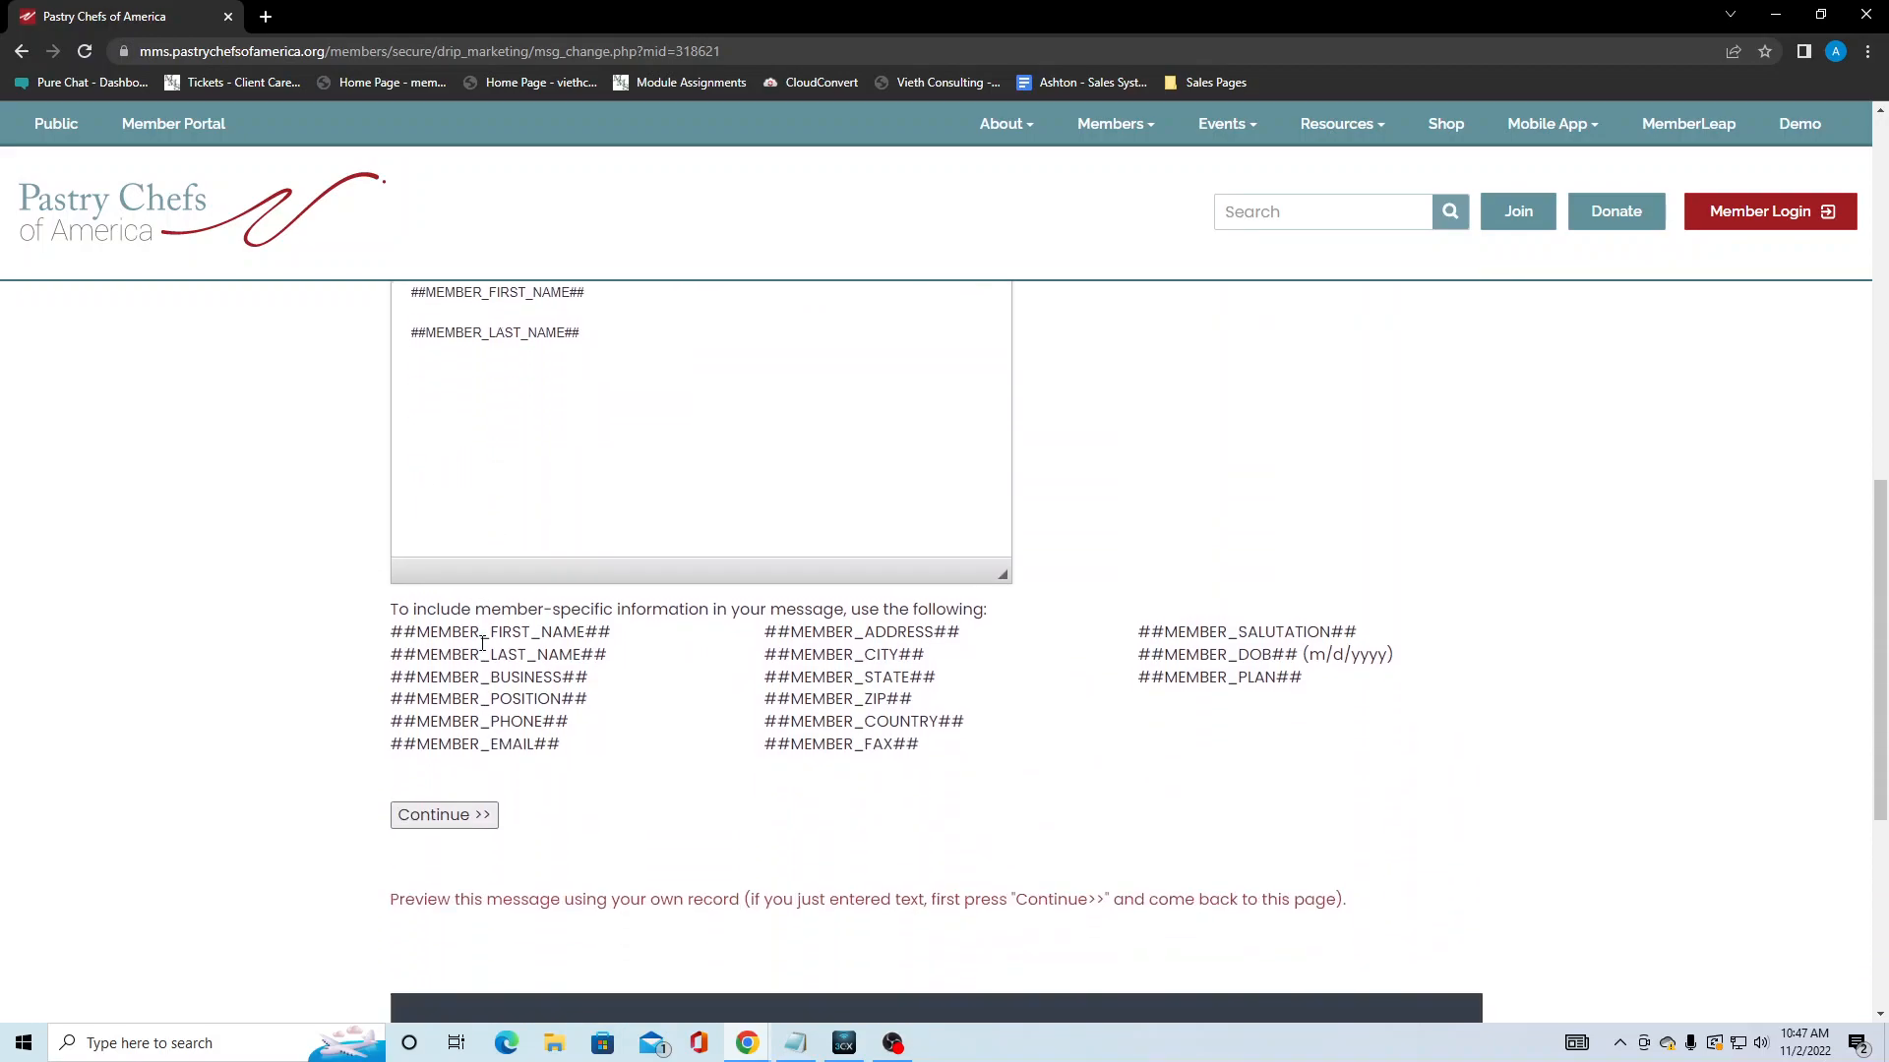
- Preview the message with your own record in a new tab and examine the renewal dues, body and unsubscribe text
{"action": "right_click", "coordinate": [737, 903]}
{"action": "left_click", "coordinate": [823, 751]}
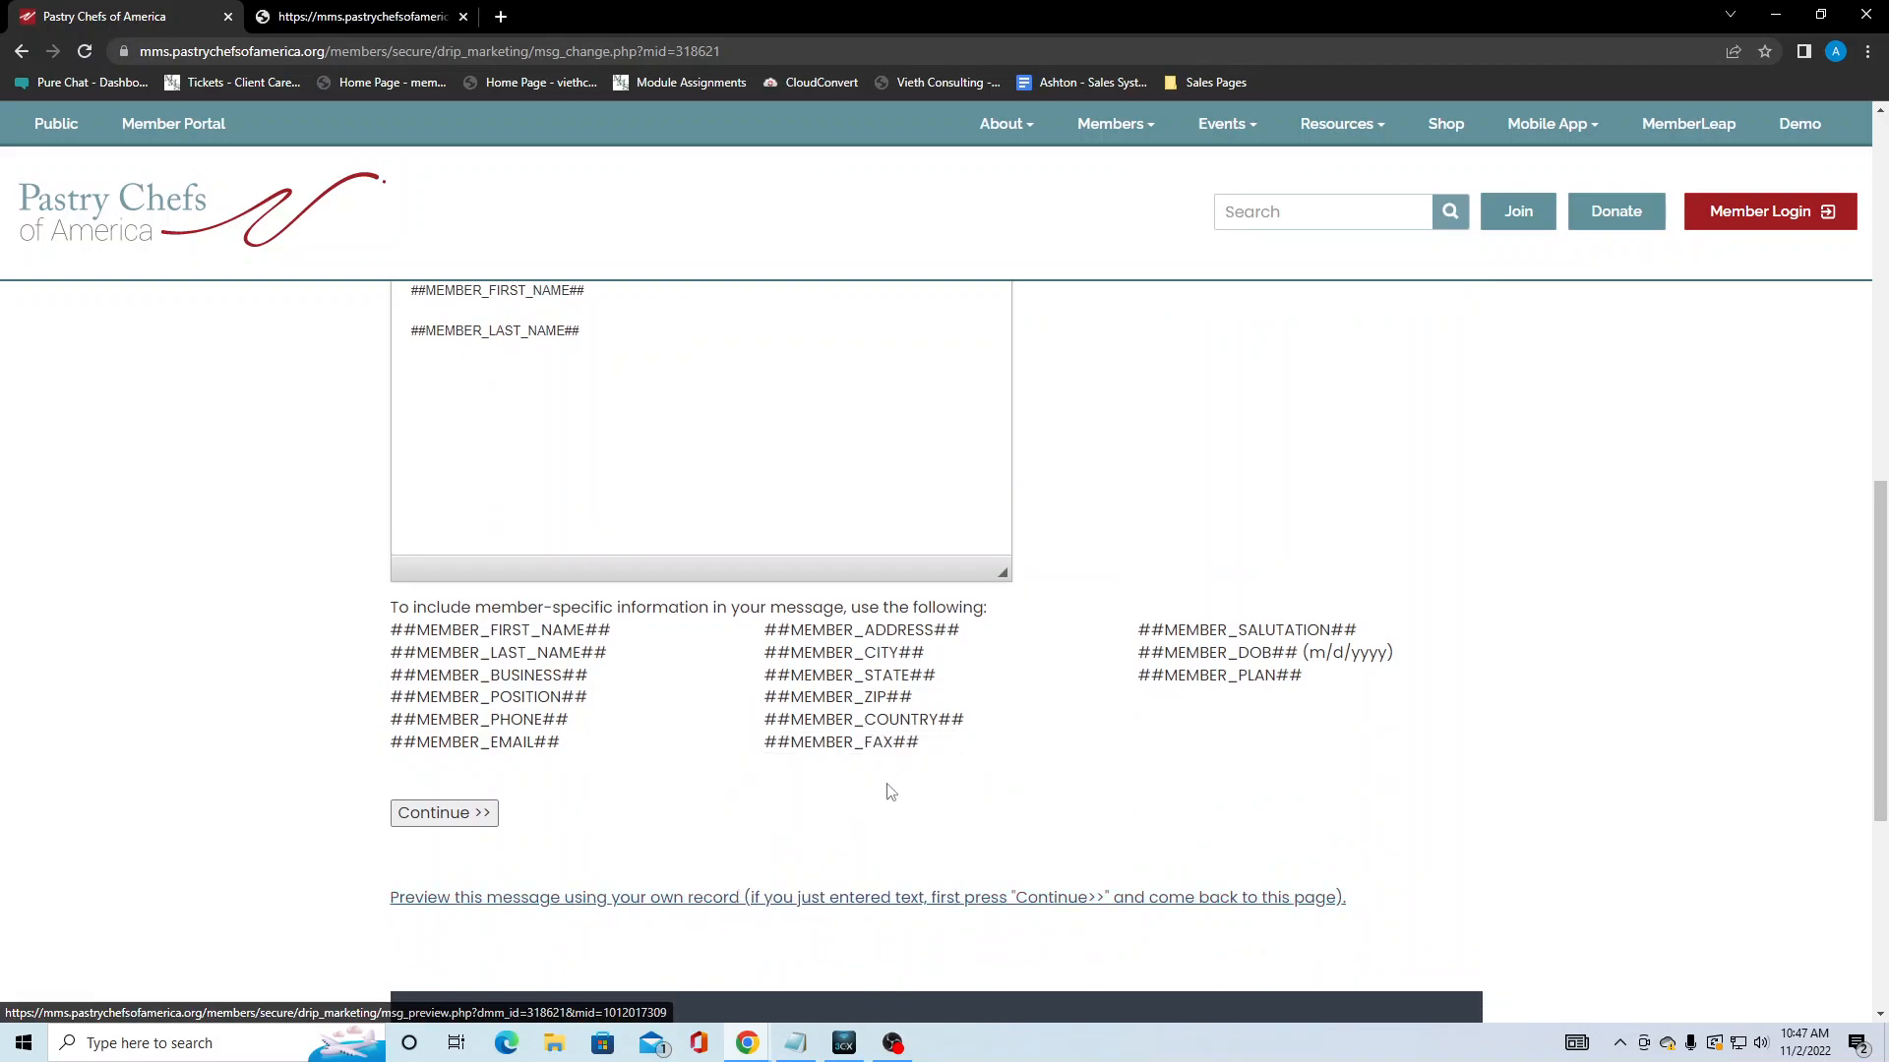
{"action": "left_click", "coordinate": [415, 28]}
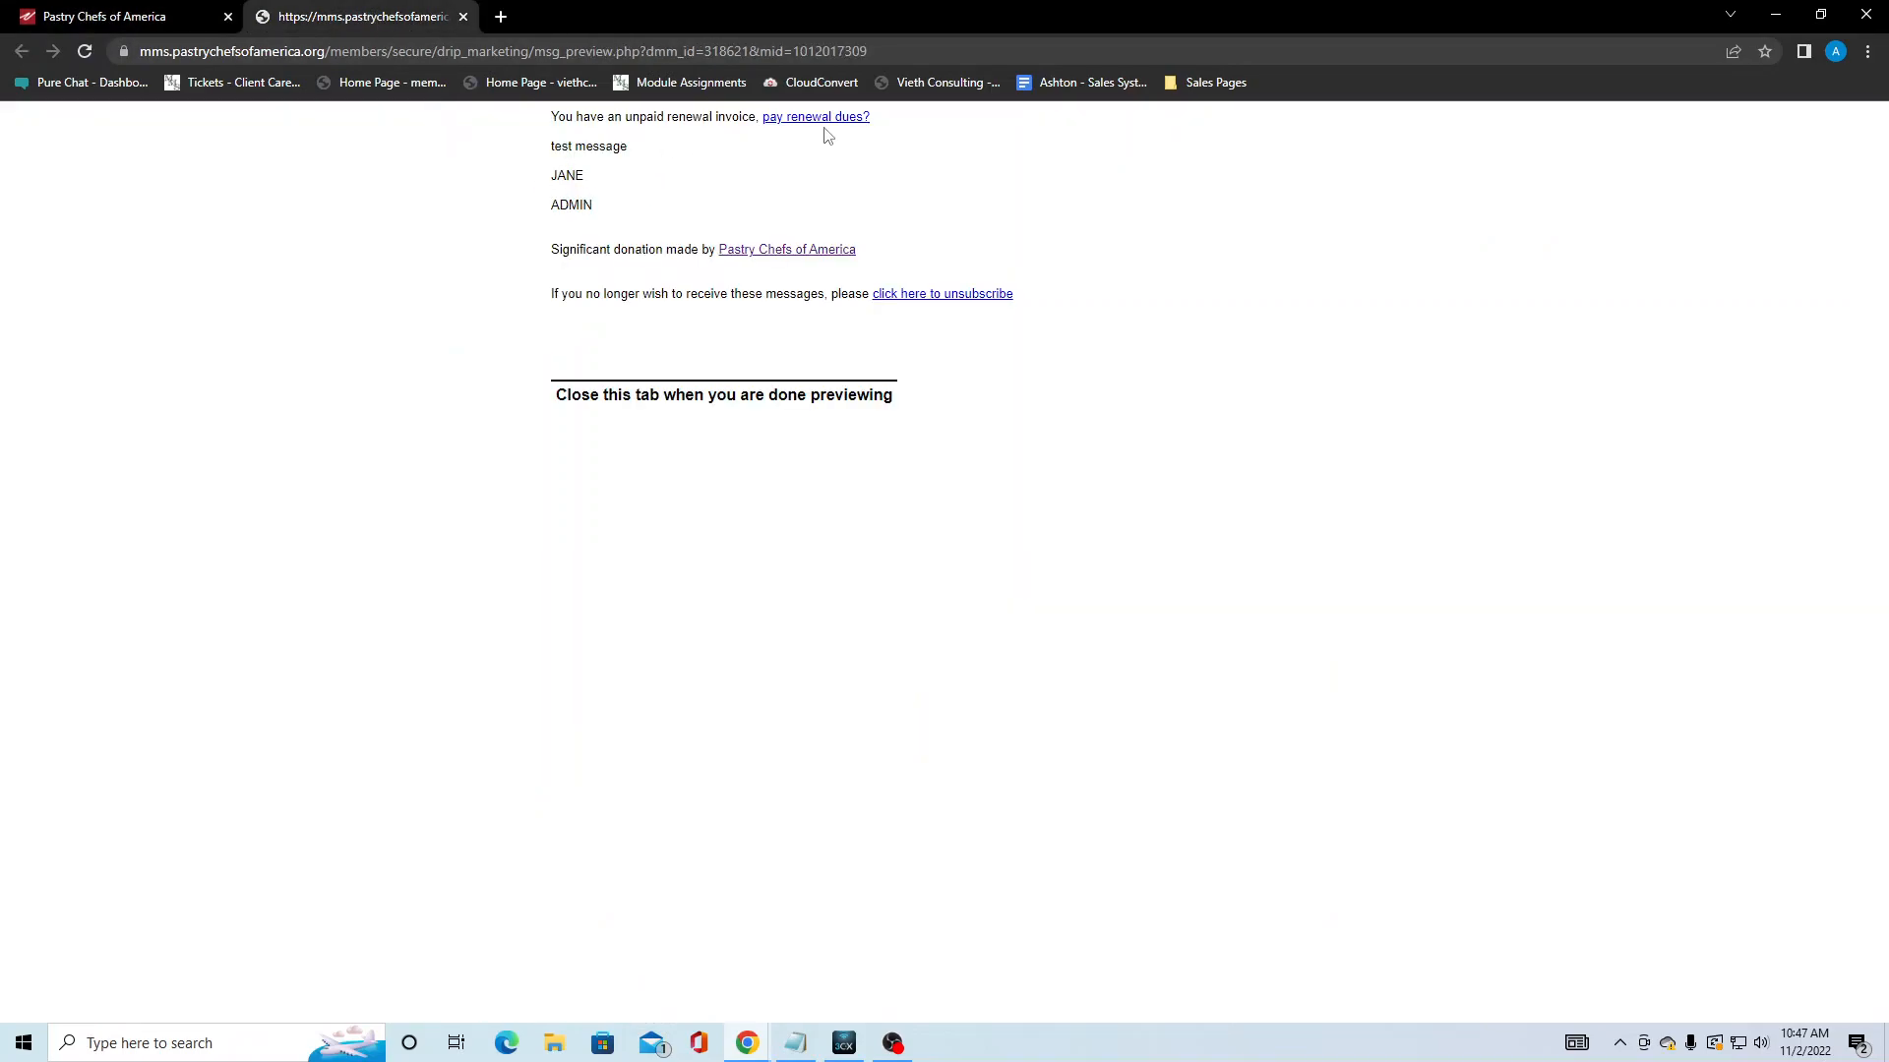
{"action": "left_click_drag", "start_coordinate": [553, 116], "coordinate": [895, 114]}
{"action": "left_click_drag", "start_coordinate": [628, 146], "coordinate": [536, 211]}
{"action": "left_click", "coordinate": [623, 212]}
{"action": "left_click_drag", "start_coordinate": [553, 301], "coordinate": [1067, 311]}
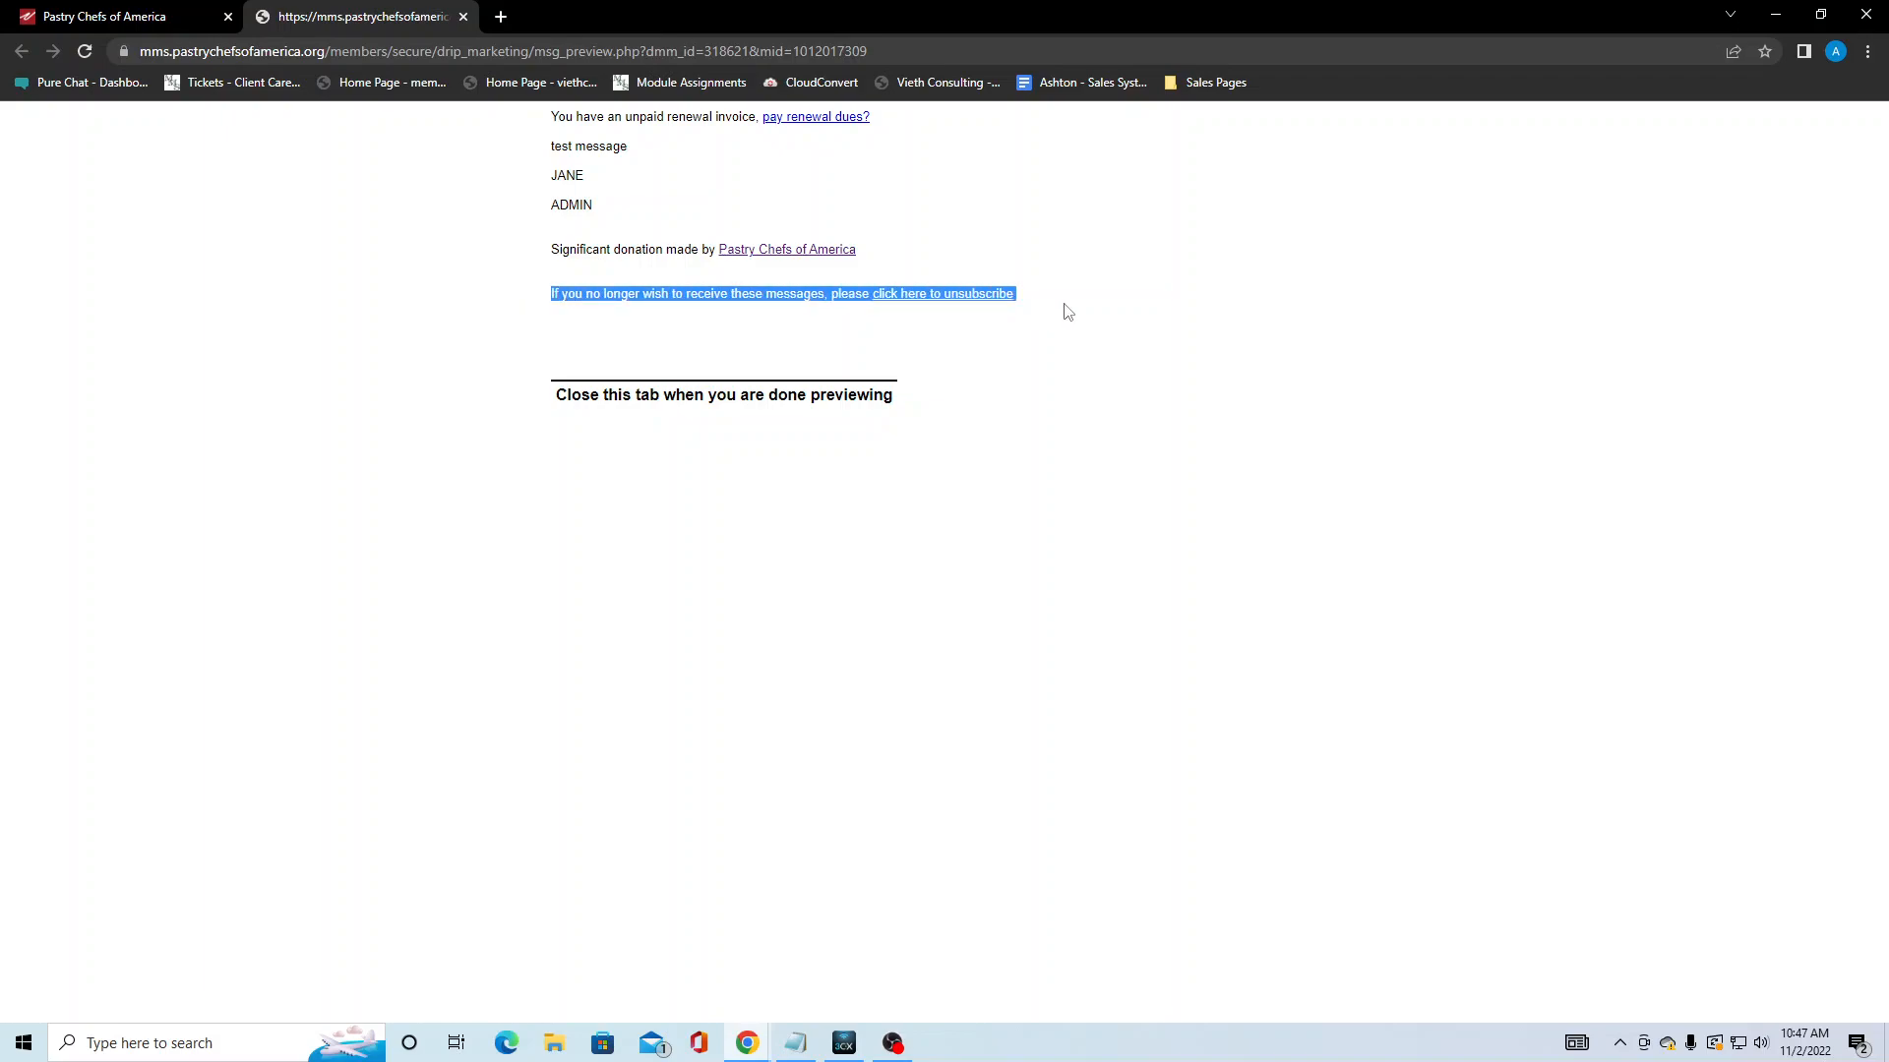
- Close the message preview and submit the "test" message form without changes to return to the program's message list
{"action": "left_click", "coordinate": [1069, 312]}
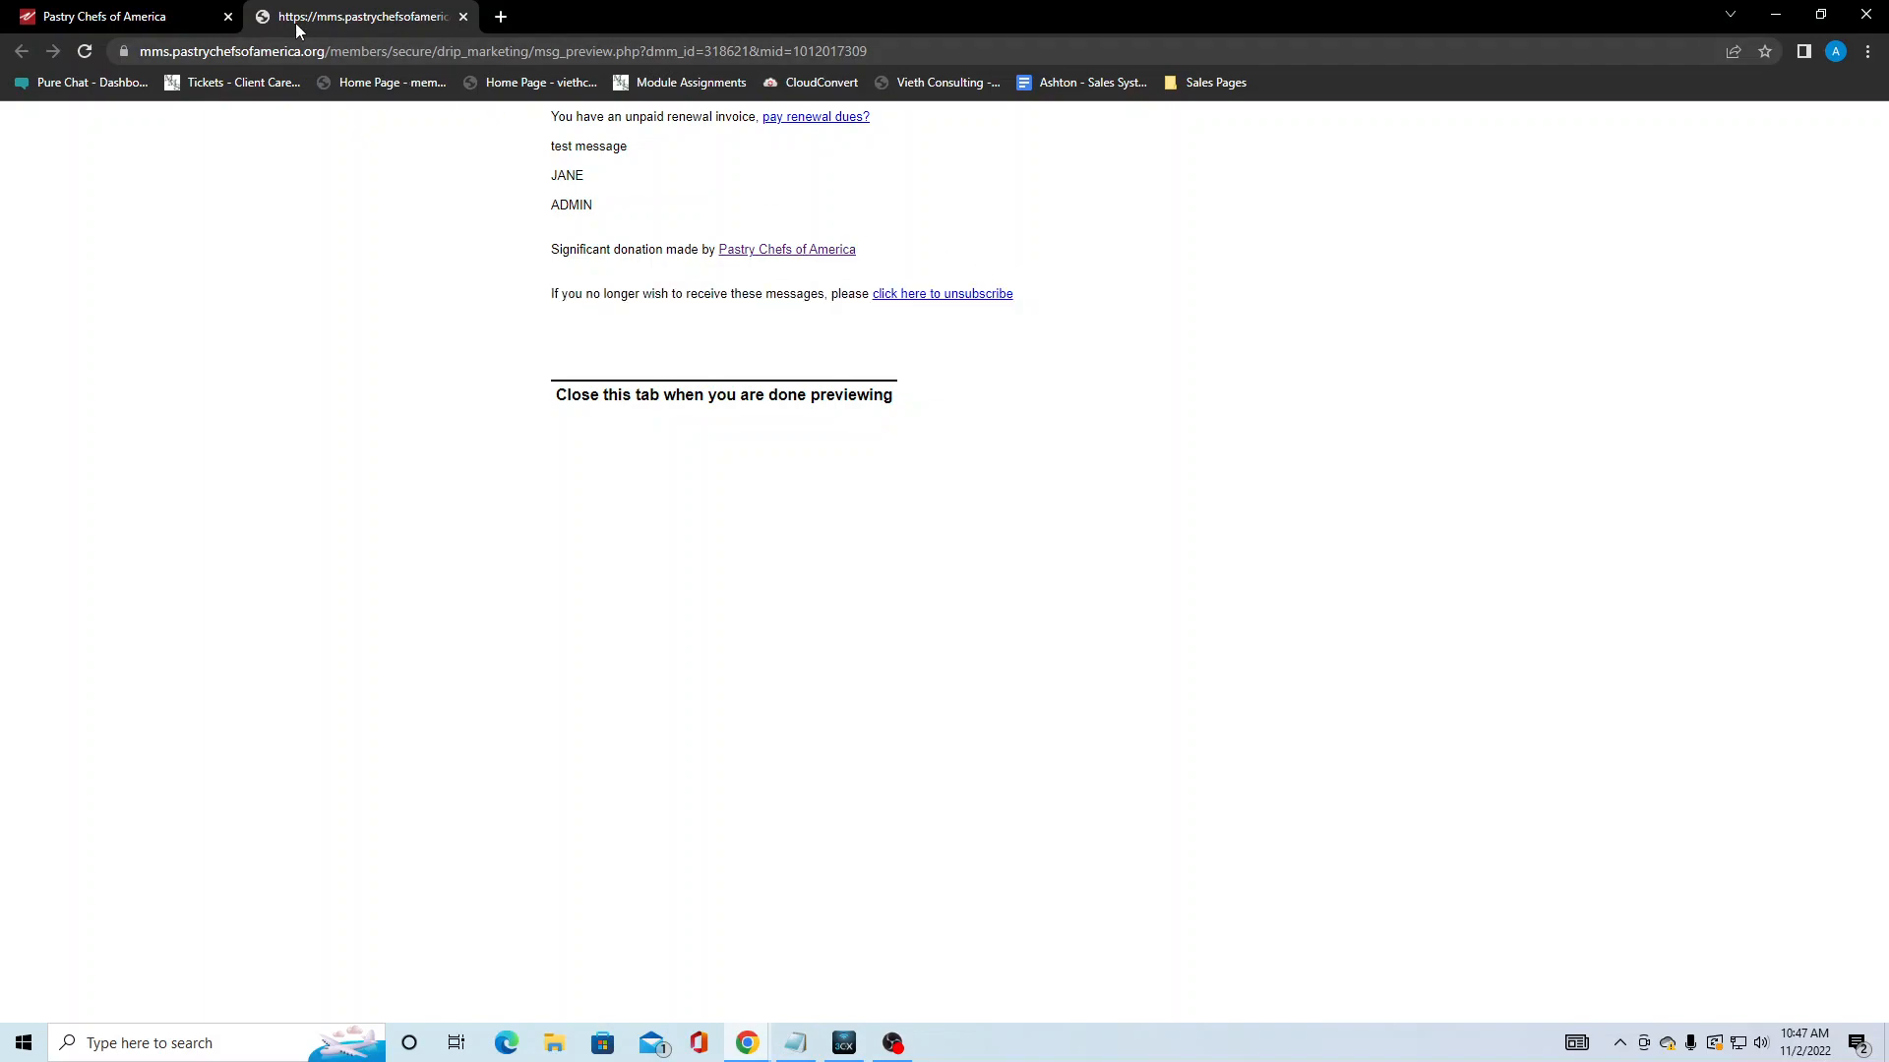
{"action": "left_click", "coordinate": [463, 17]}
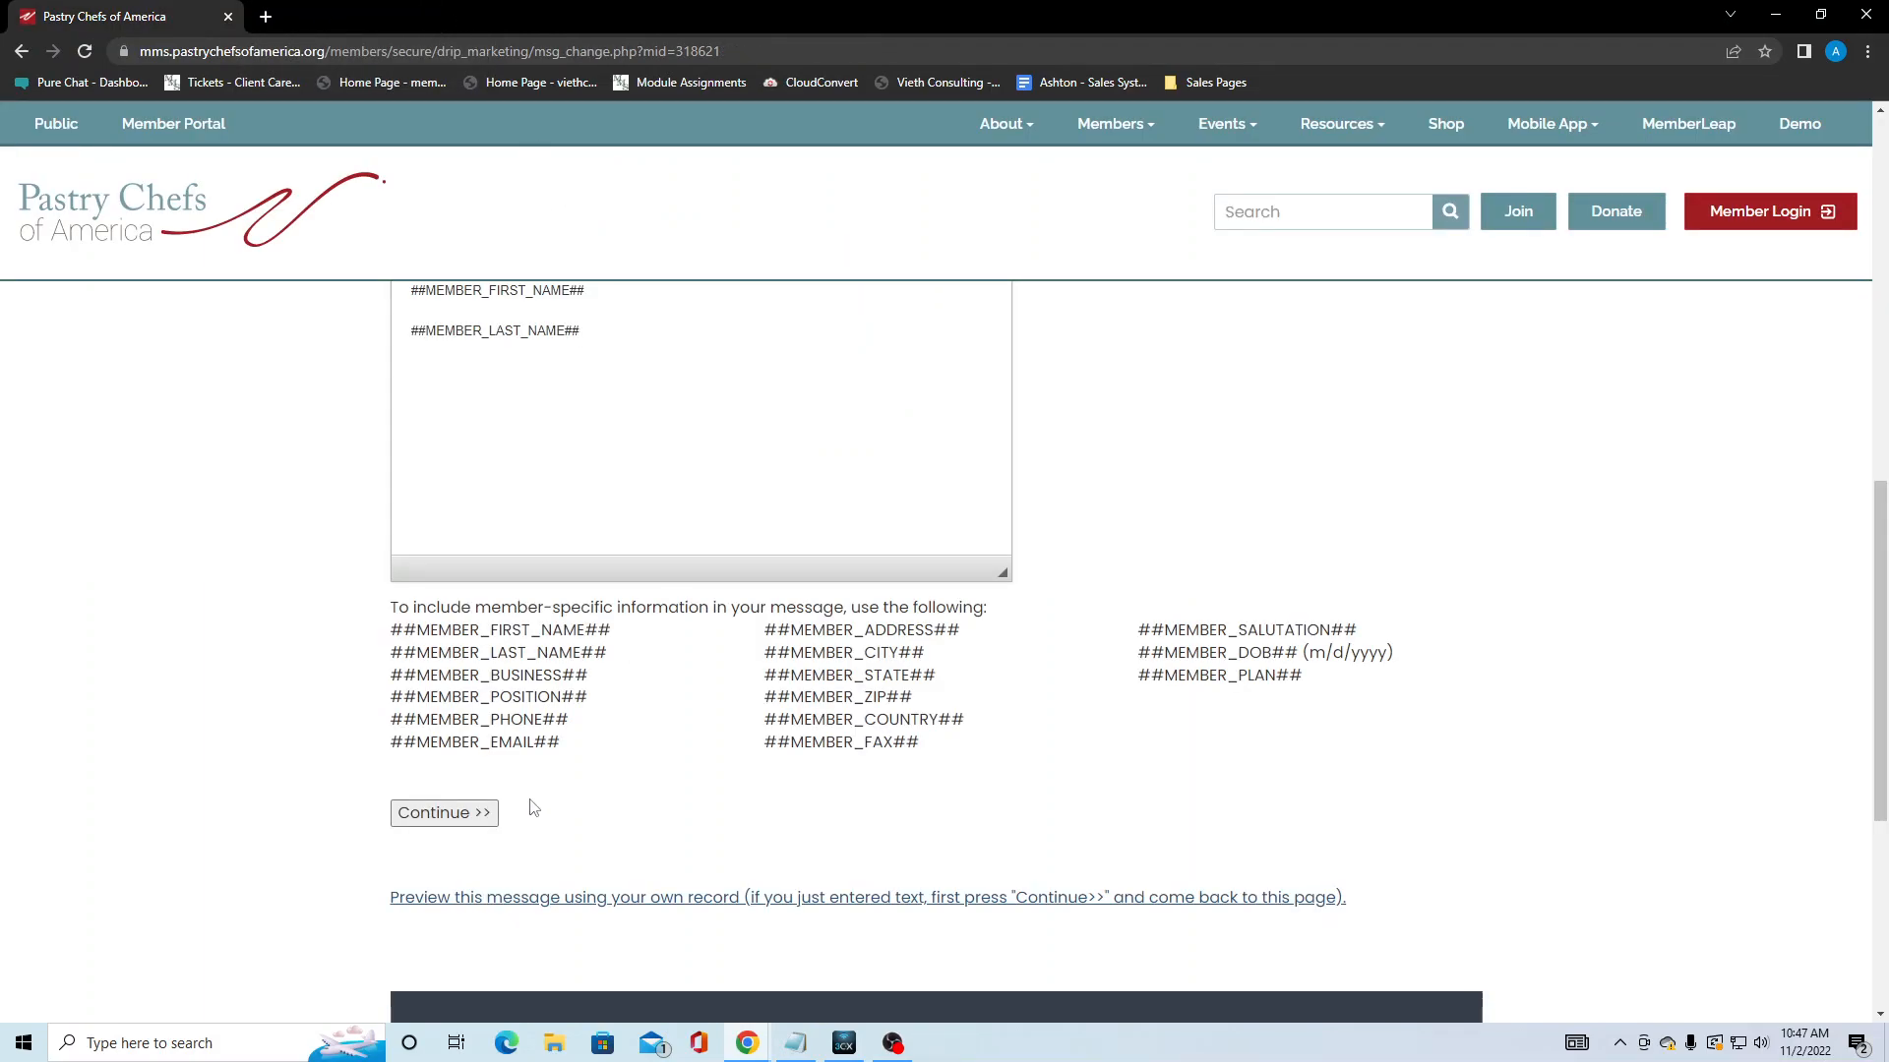
{"action": "left_click", "coordinate": [472, 816]}
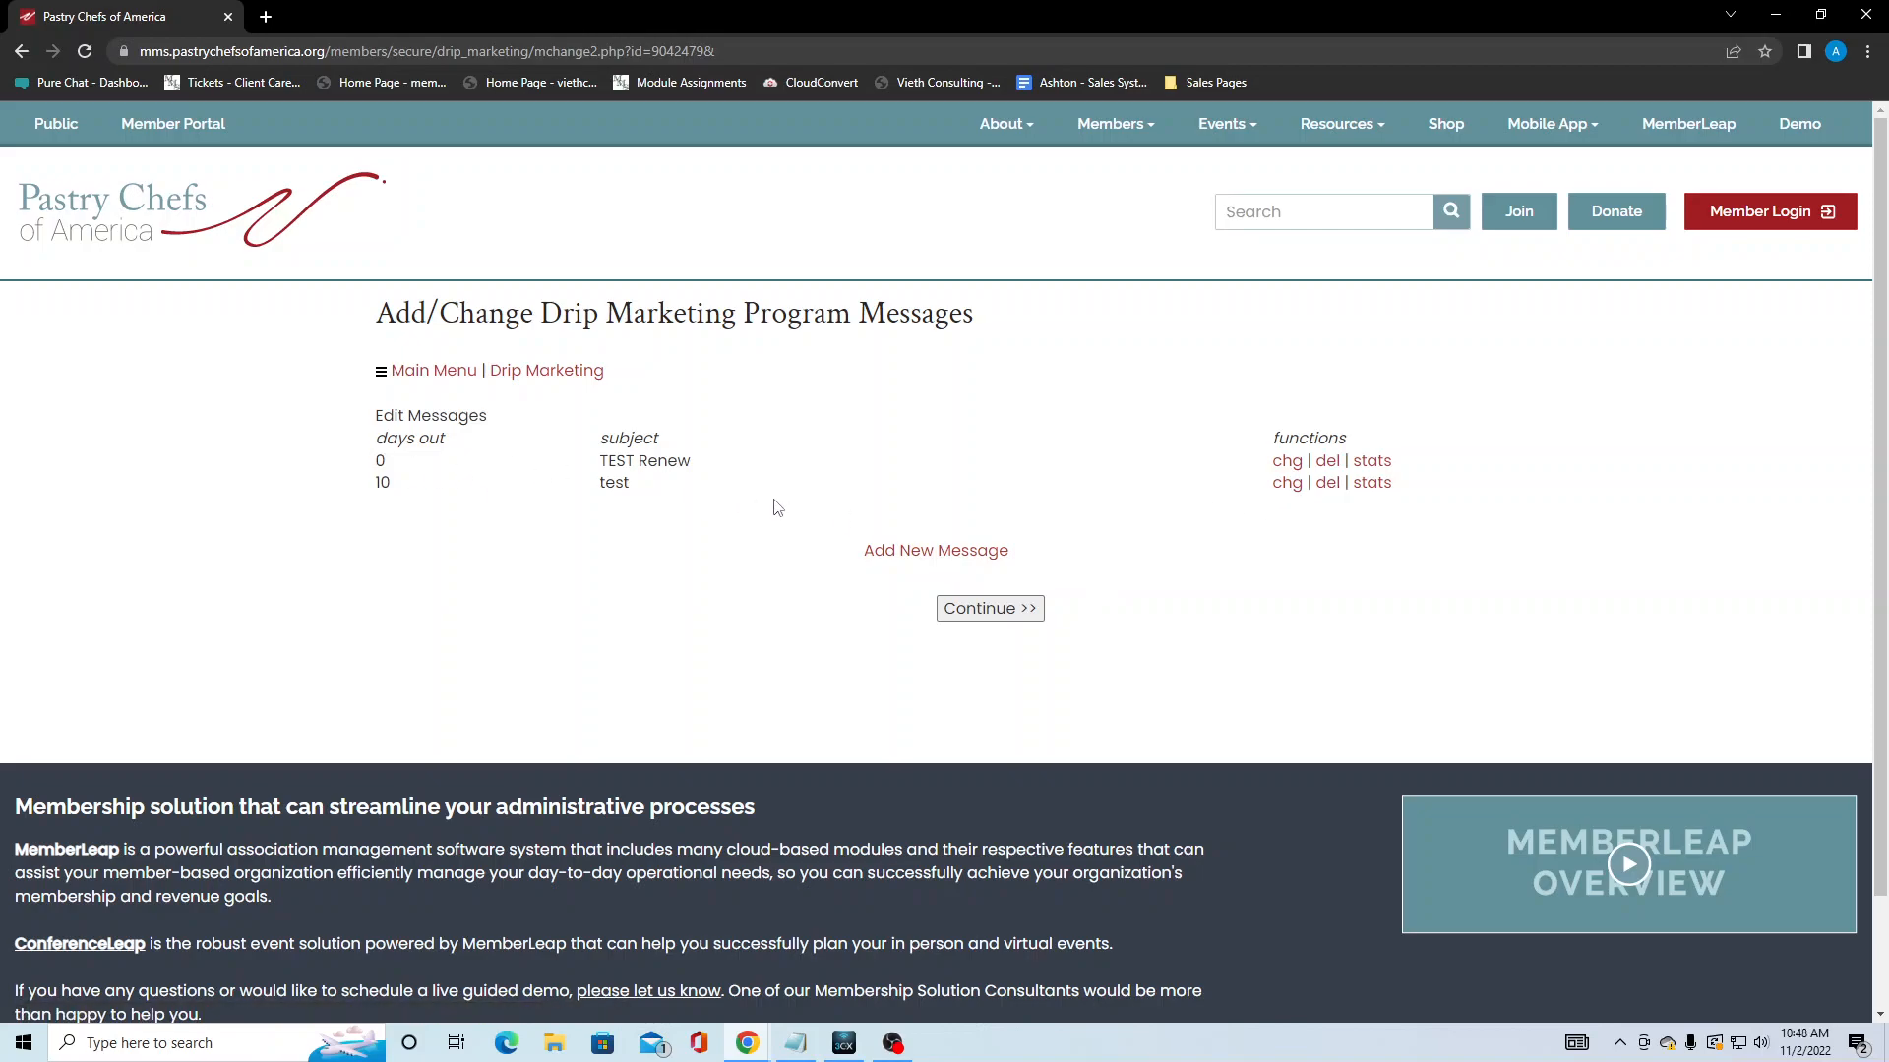
- Continue to the Drip Marketing program list and look over all the programs and their triggers
{"action": "left_click", "coordinate": [1023, 610]}
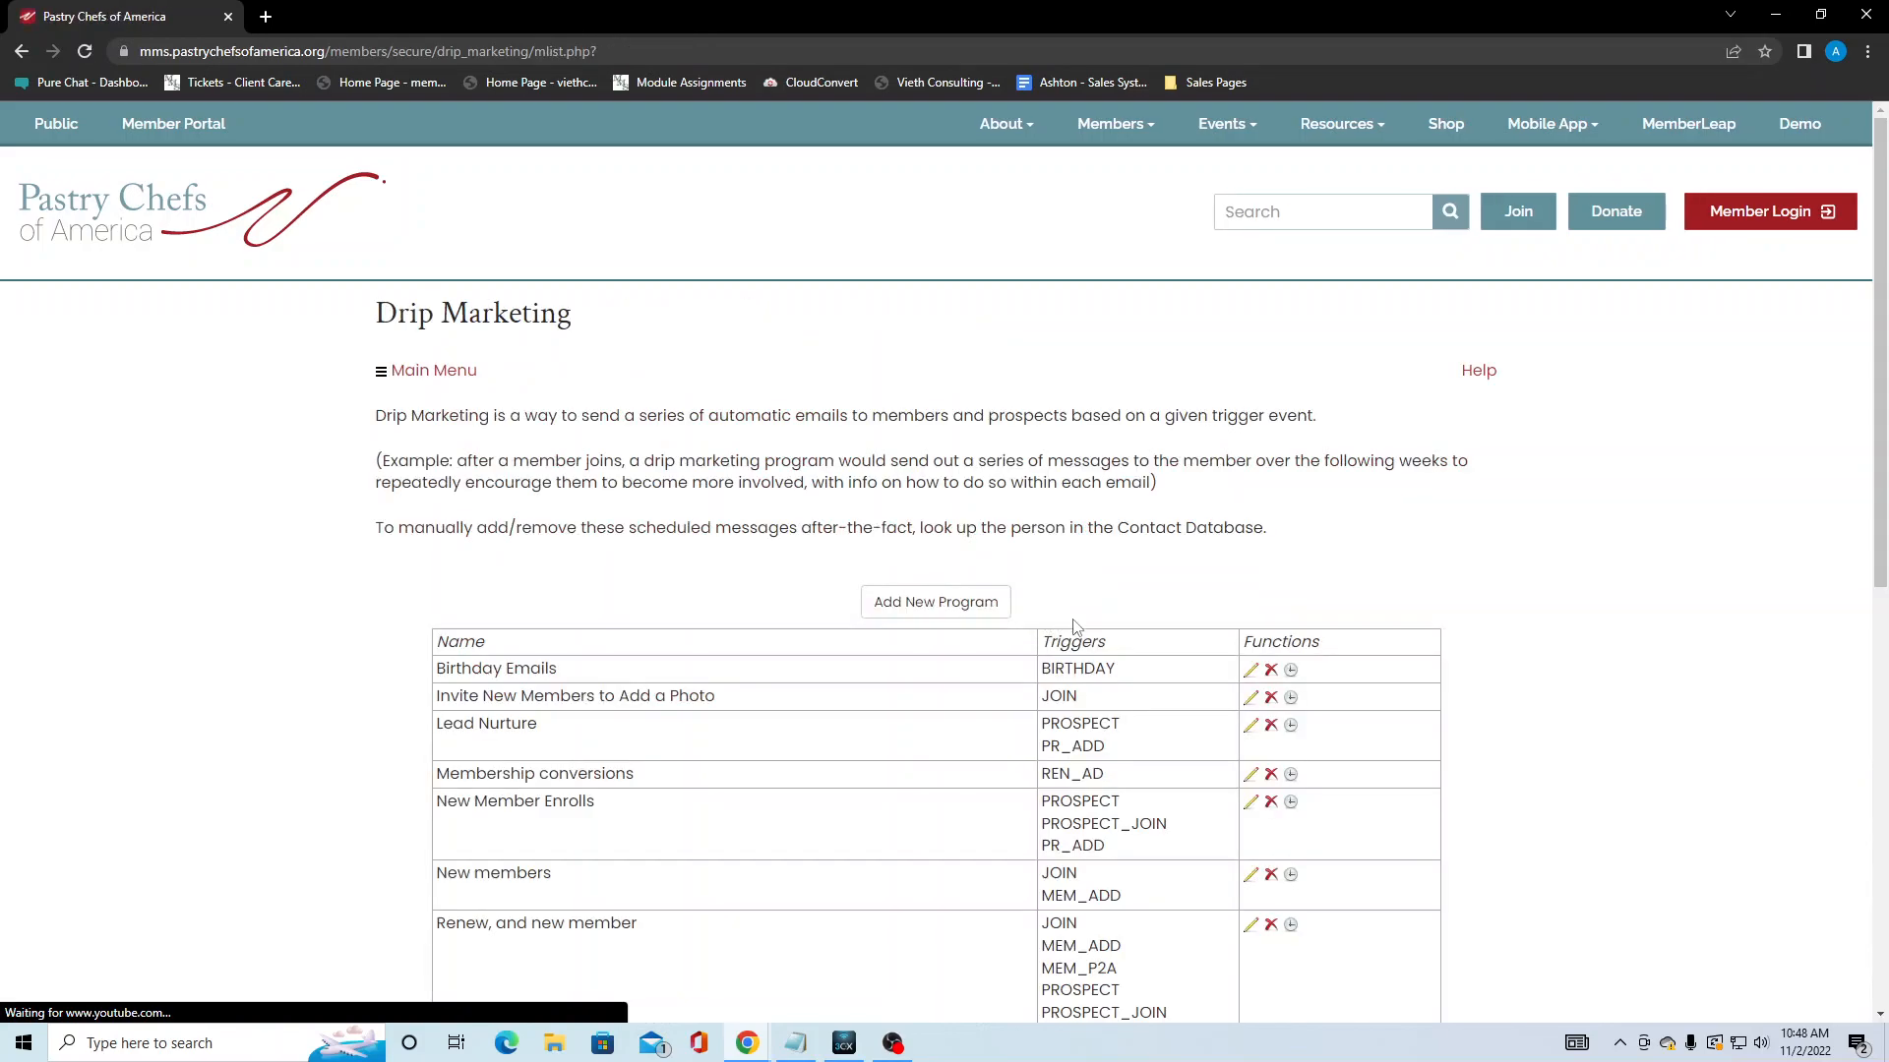
{"action": "scroll", "coordinate": [1204, 633], "scroll_direction": "down", "scroll_amount": 4}
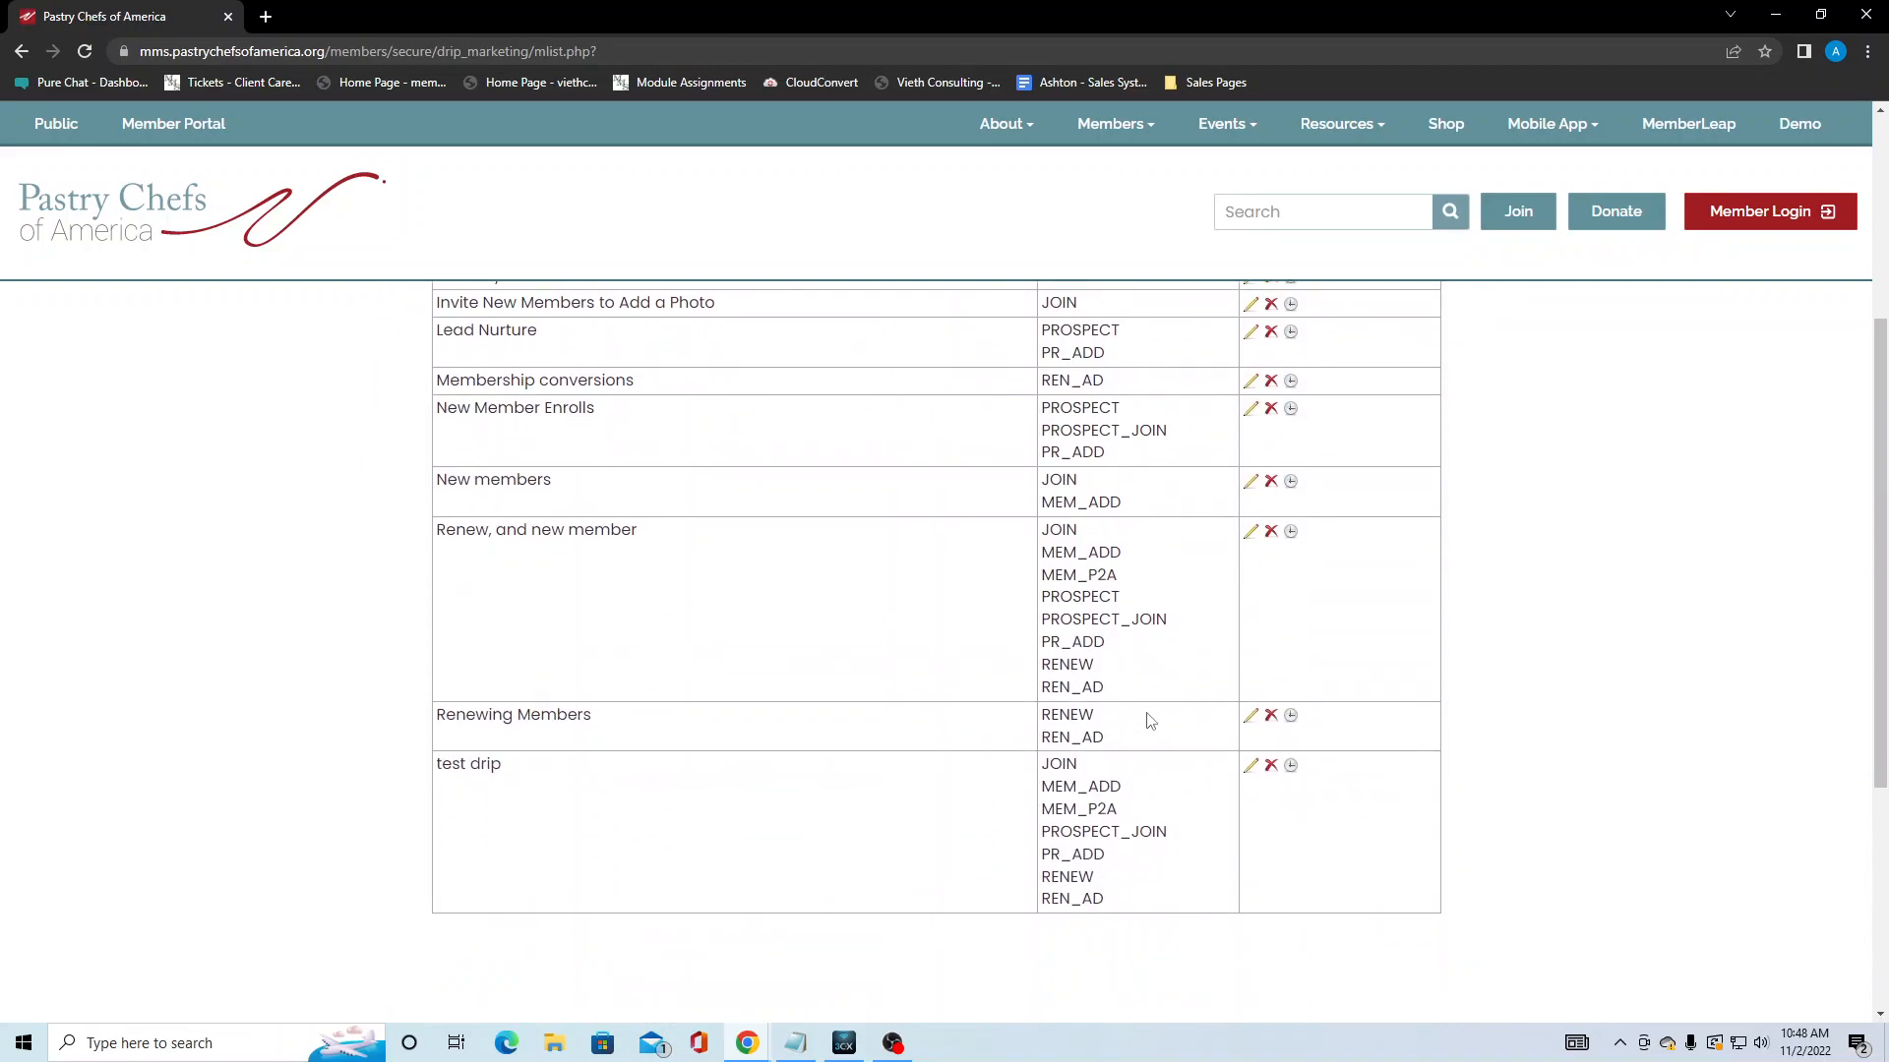
{"action": "scroll", "coordinate": [911, 678], "scroll_direction": "up", "scroll_amount": 4}
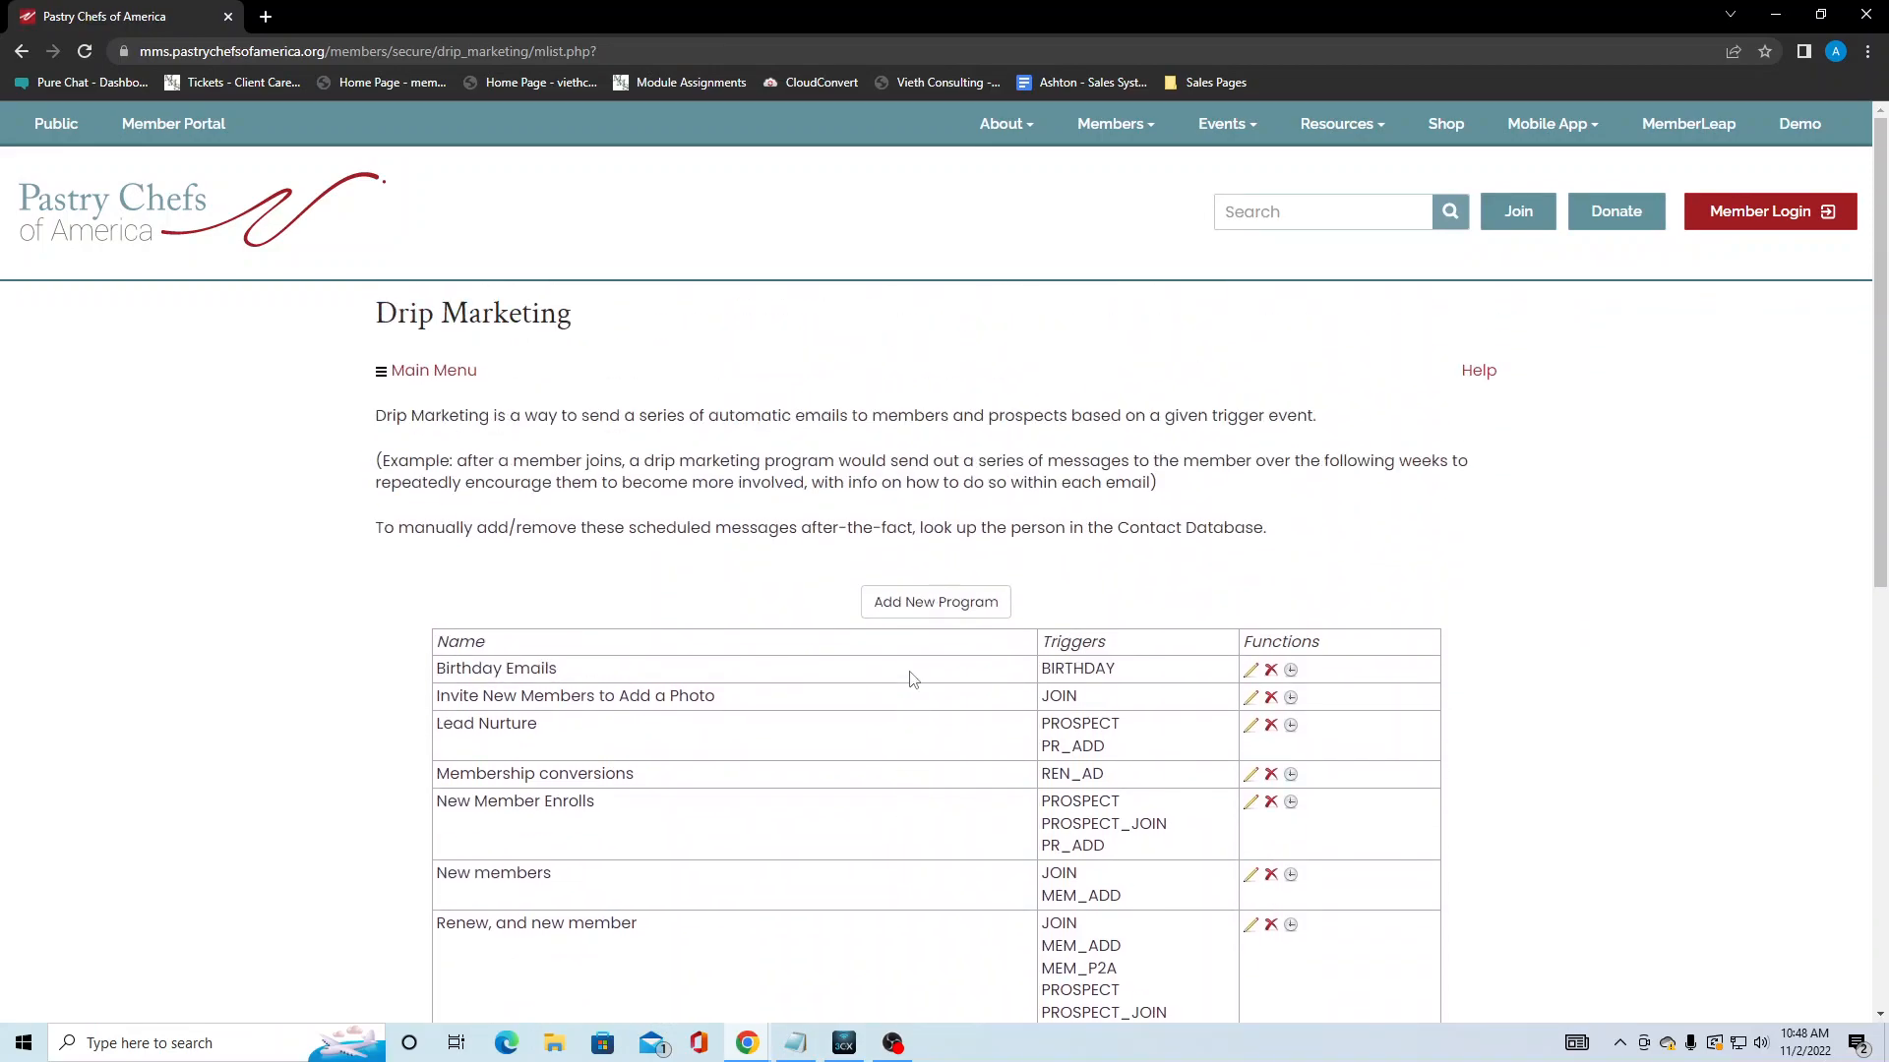
- Go through the admin main menu to the Member Database and open the first listed member's info record
{"action": "left_click", "coordinate": [433, 371]}
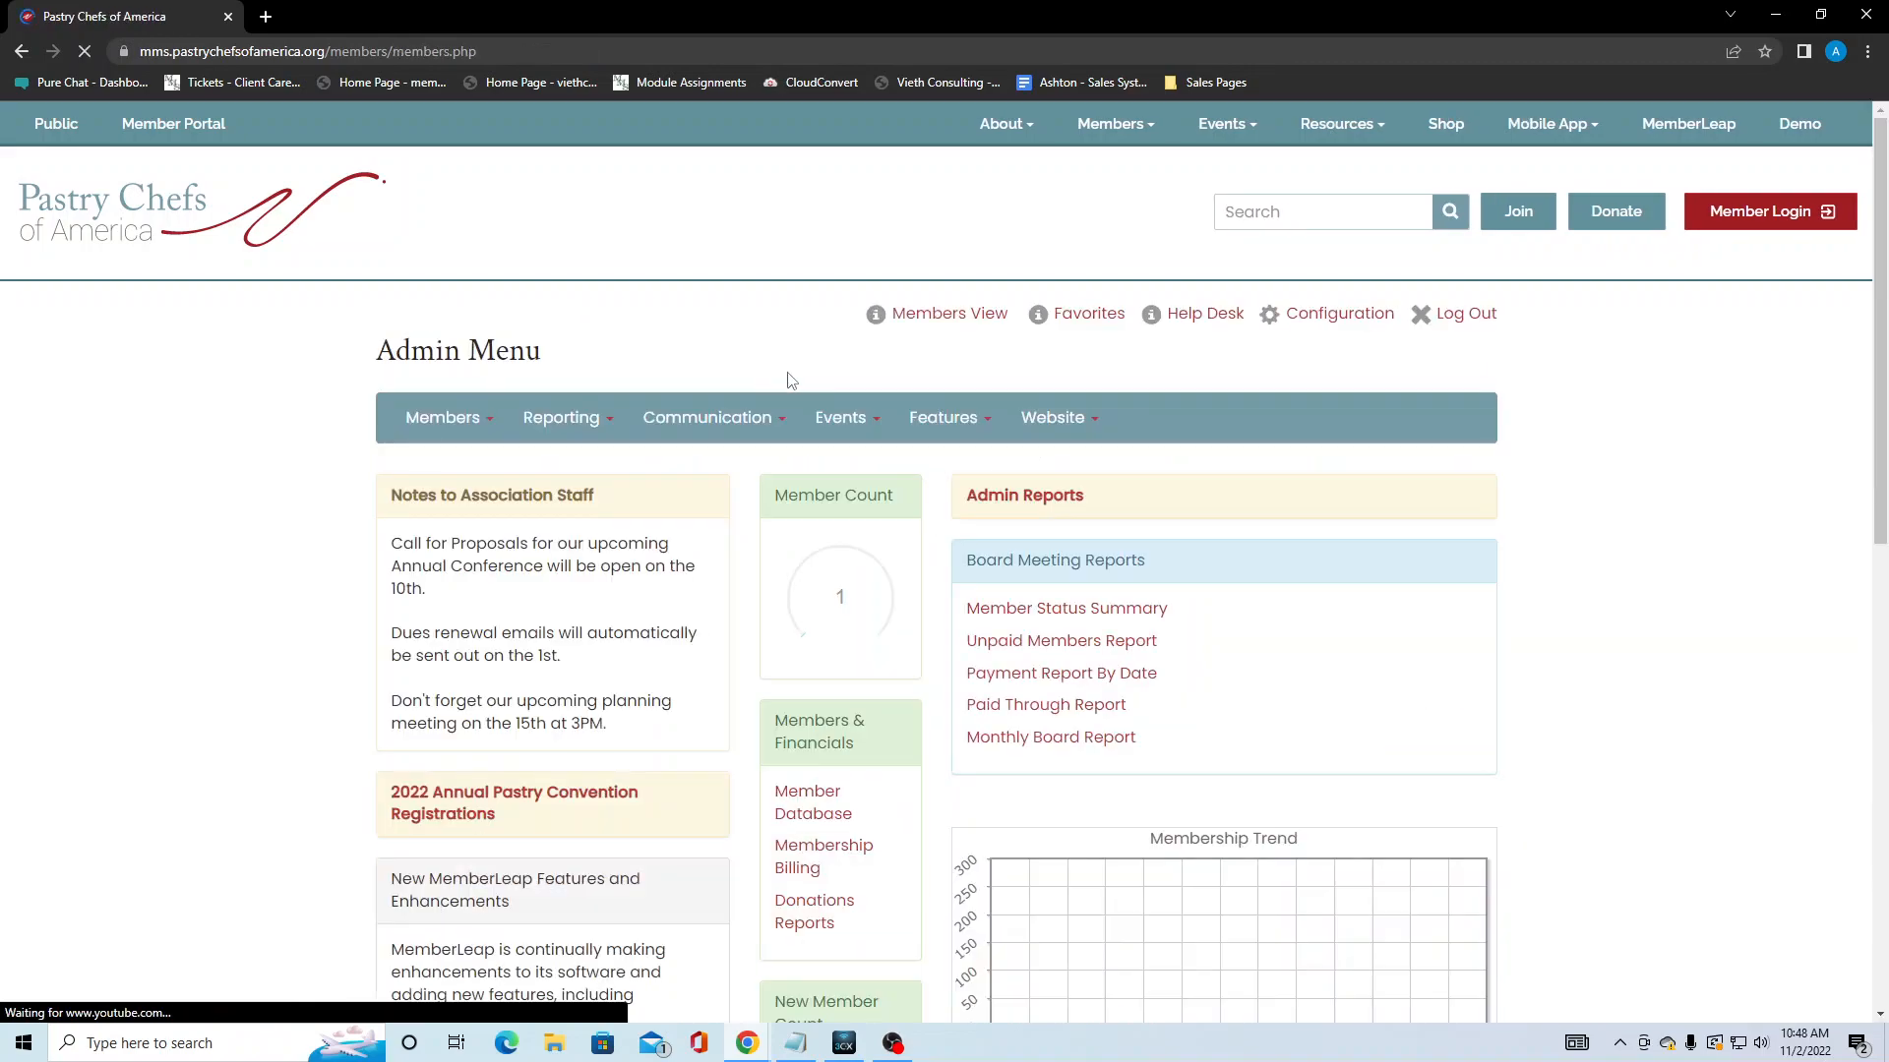
{"action": "left_click", "coordinate": [454, 421]}
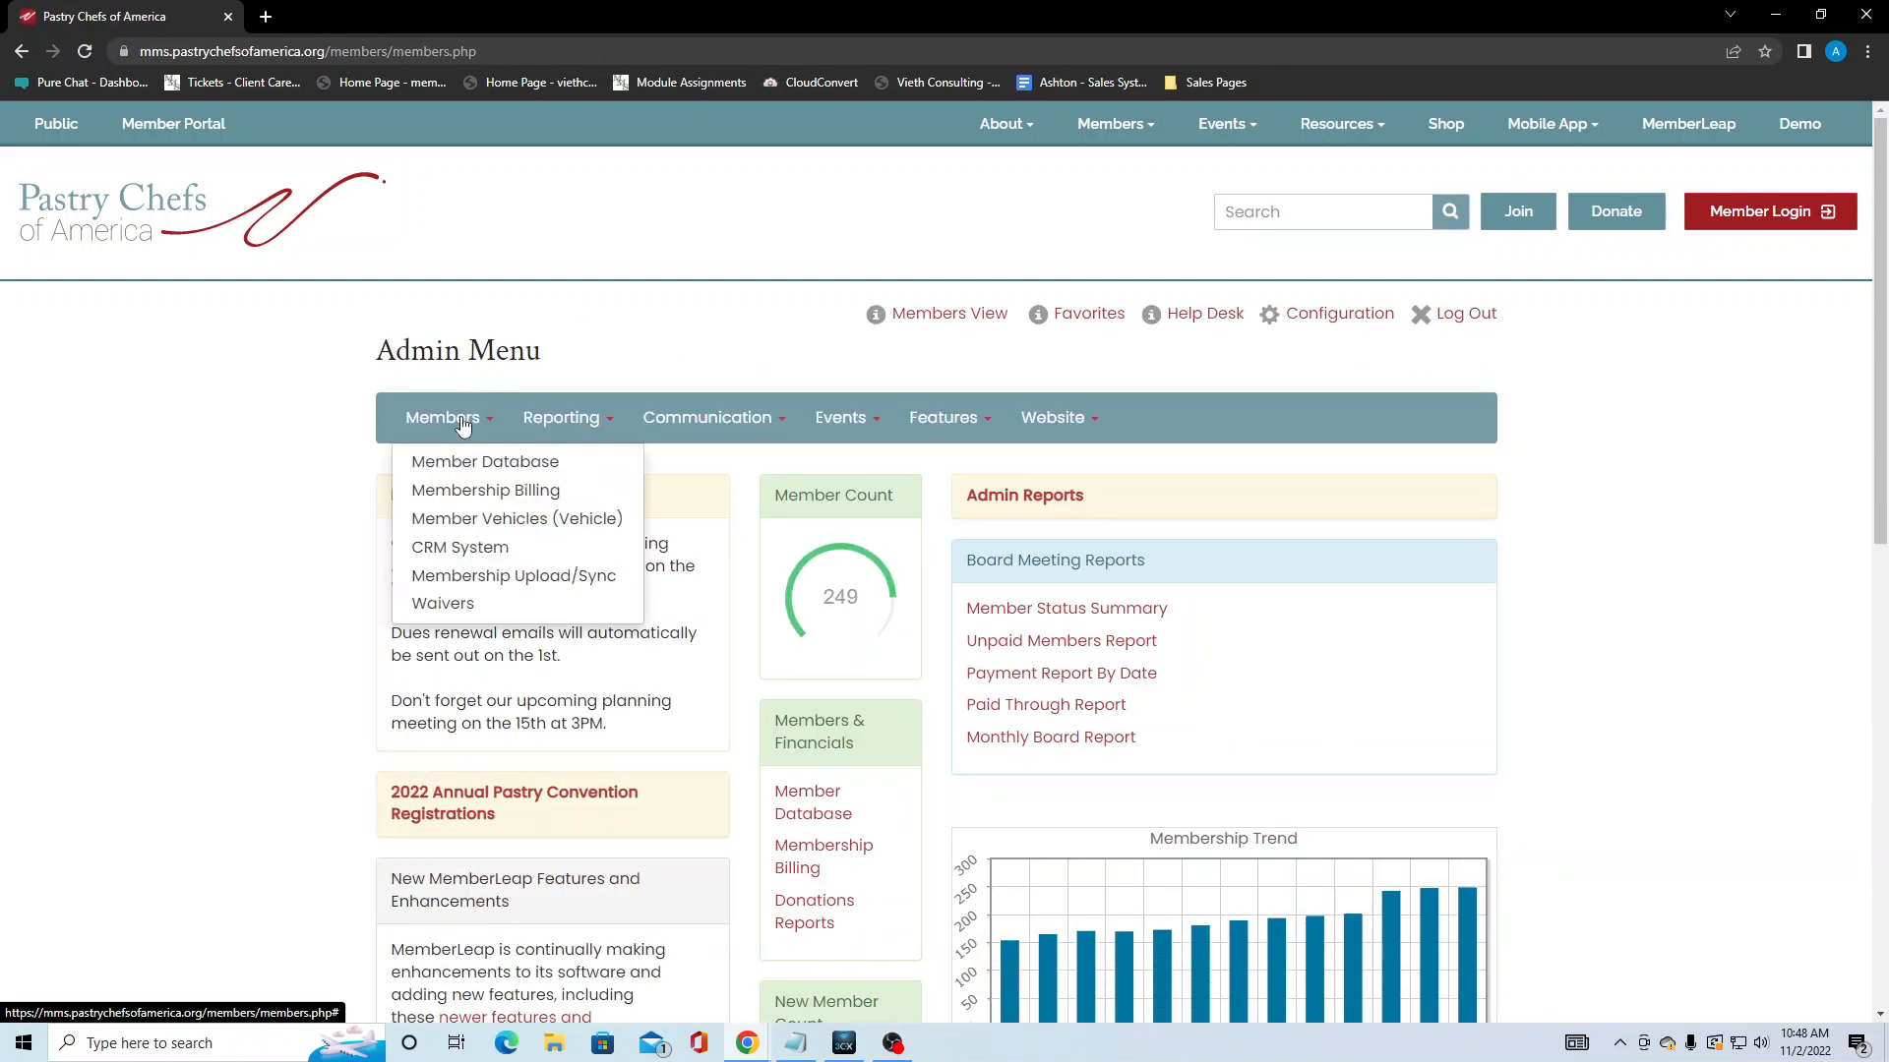
{"action": "left_click", "coordinate": [459, 463]}
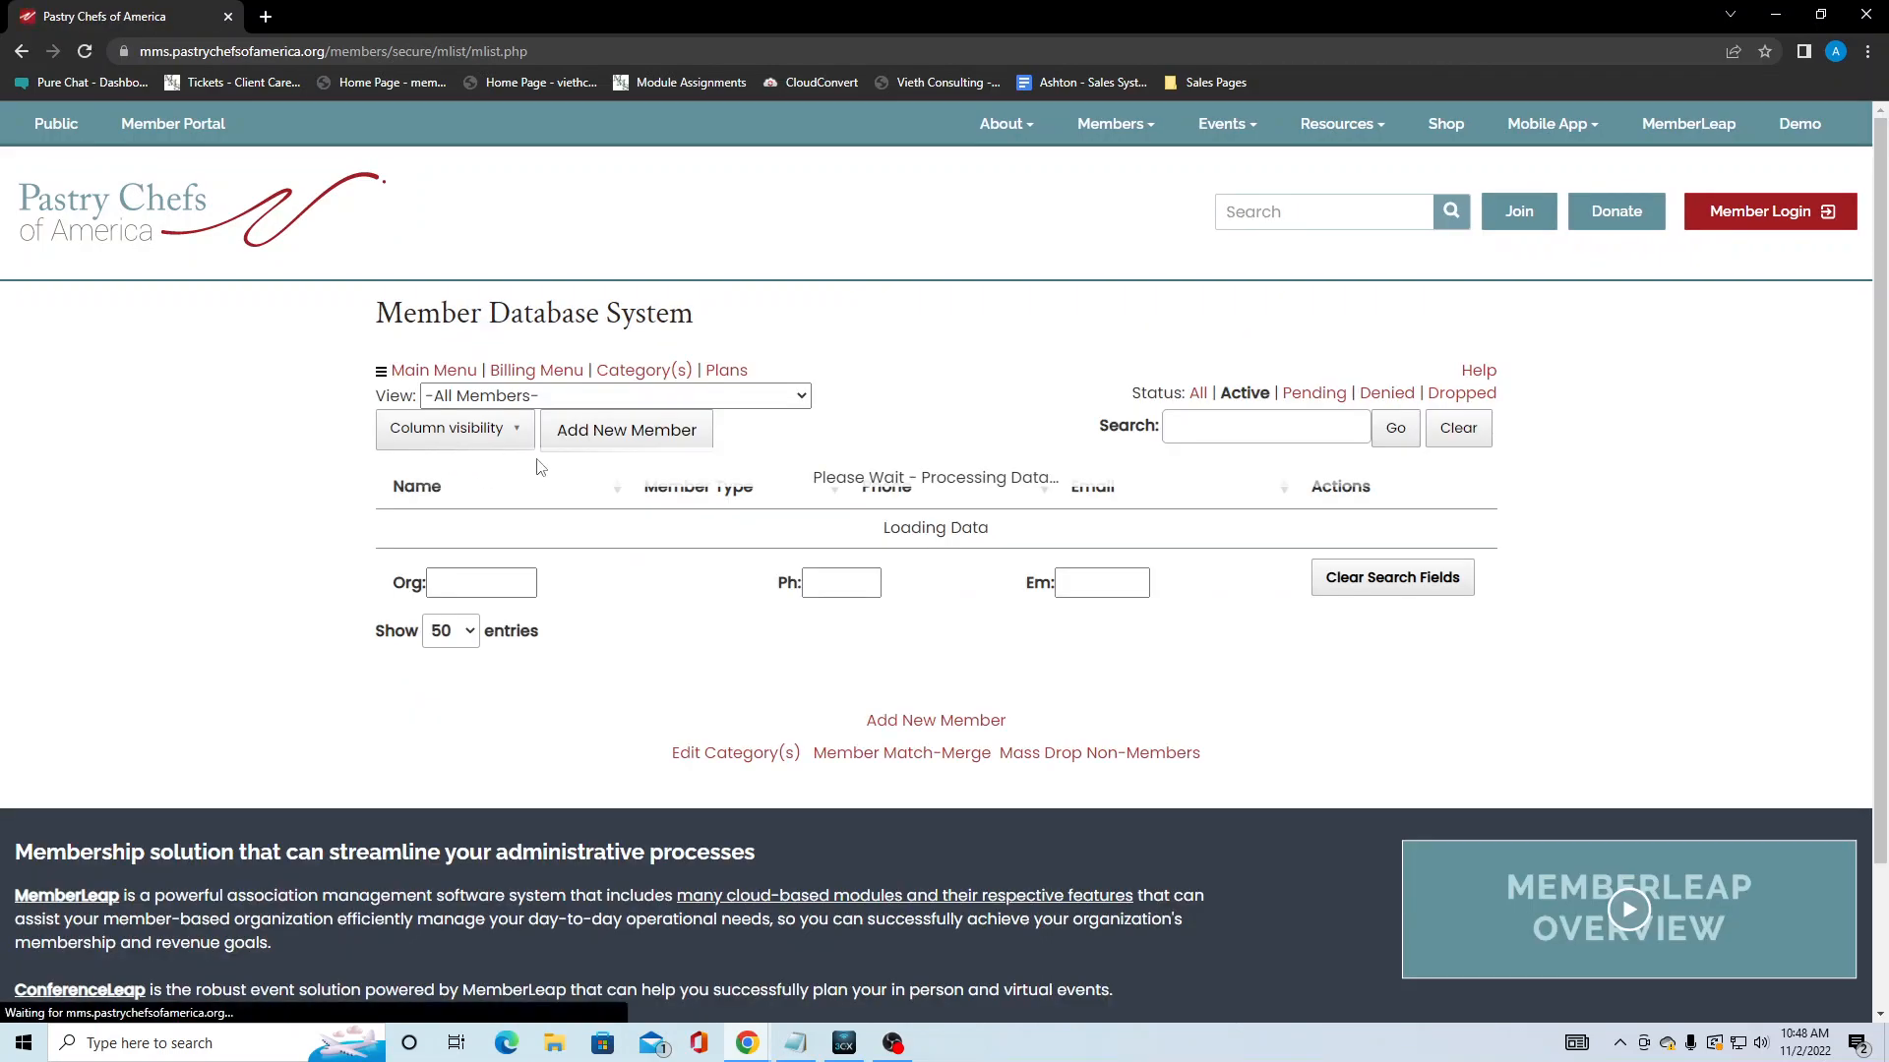
{"action": "left_click", "coordinate": [1355, 547]}
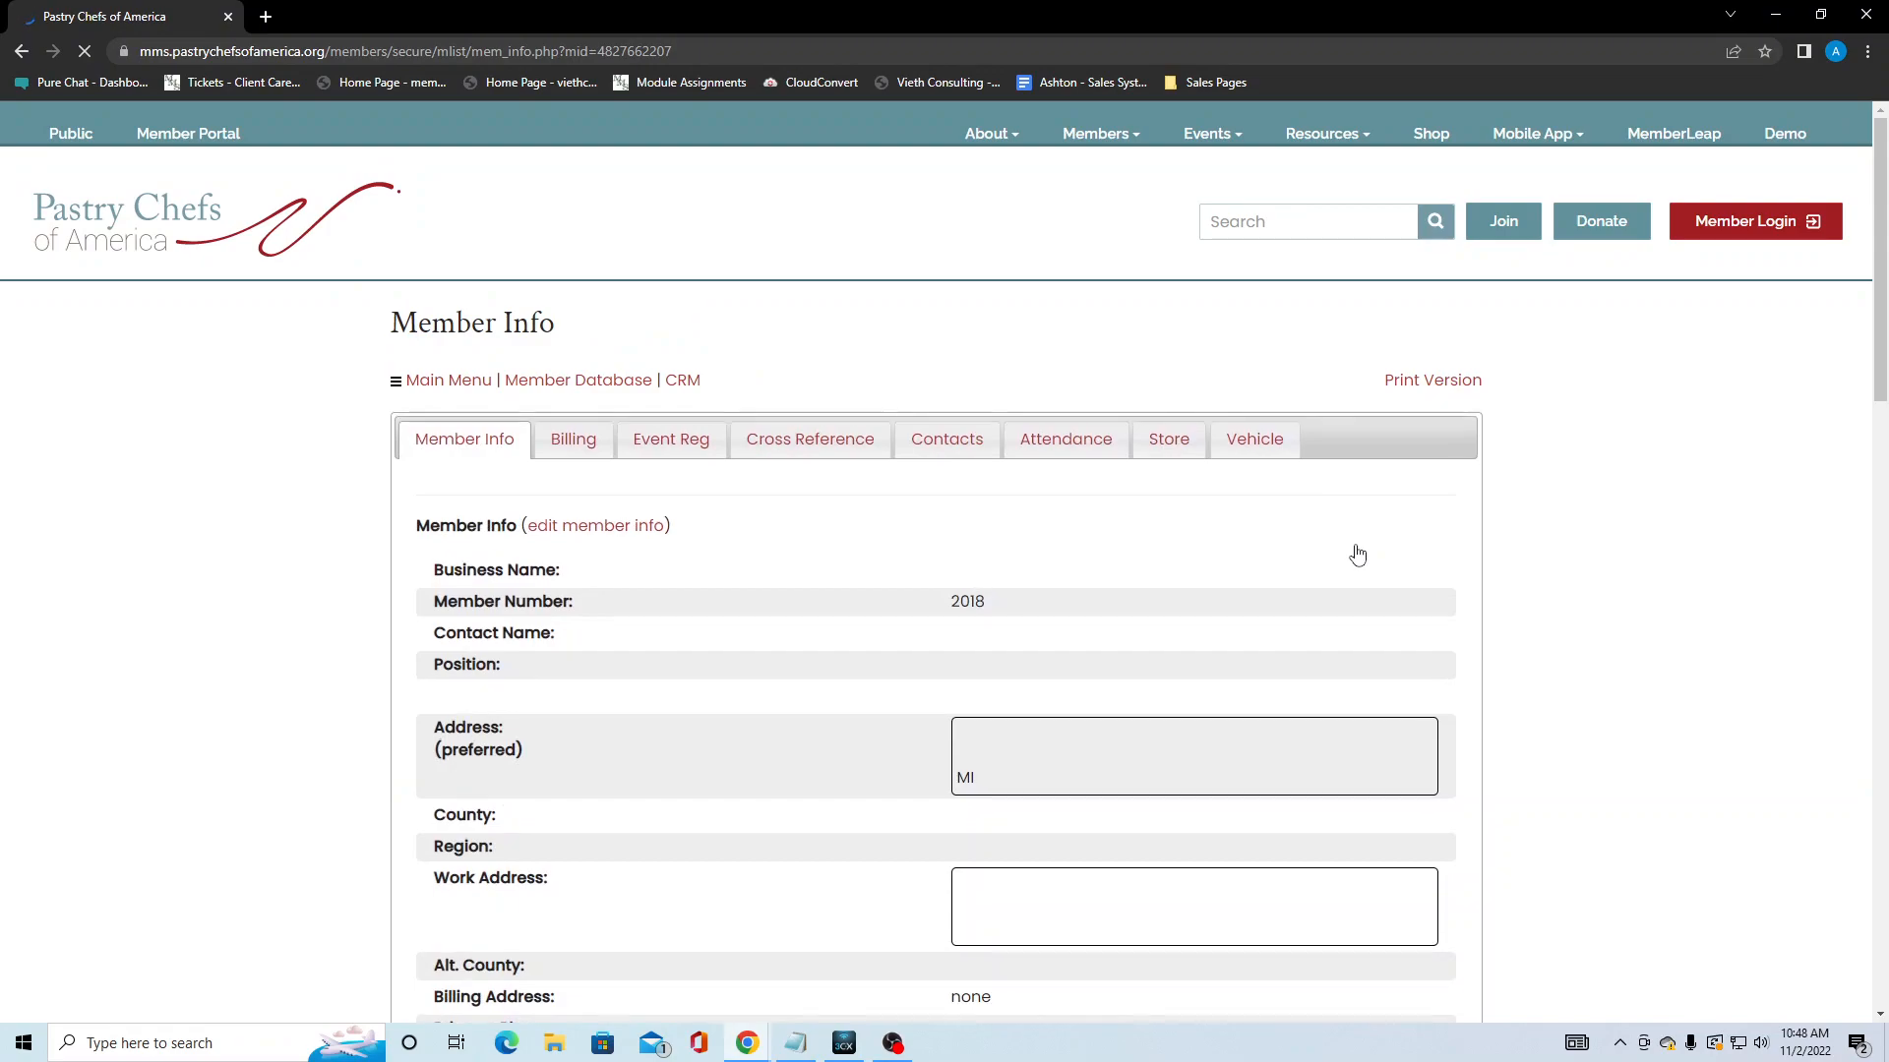
- Open the page for editing the member's contacts and drip messages, and examine the contact history and Drip Marketing section
{"action": "left_click", "coordinate": [944, 439]}
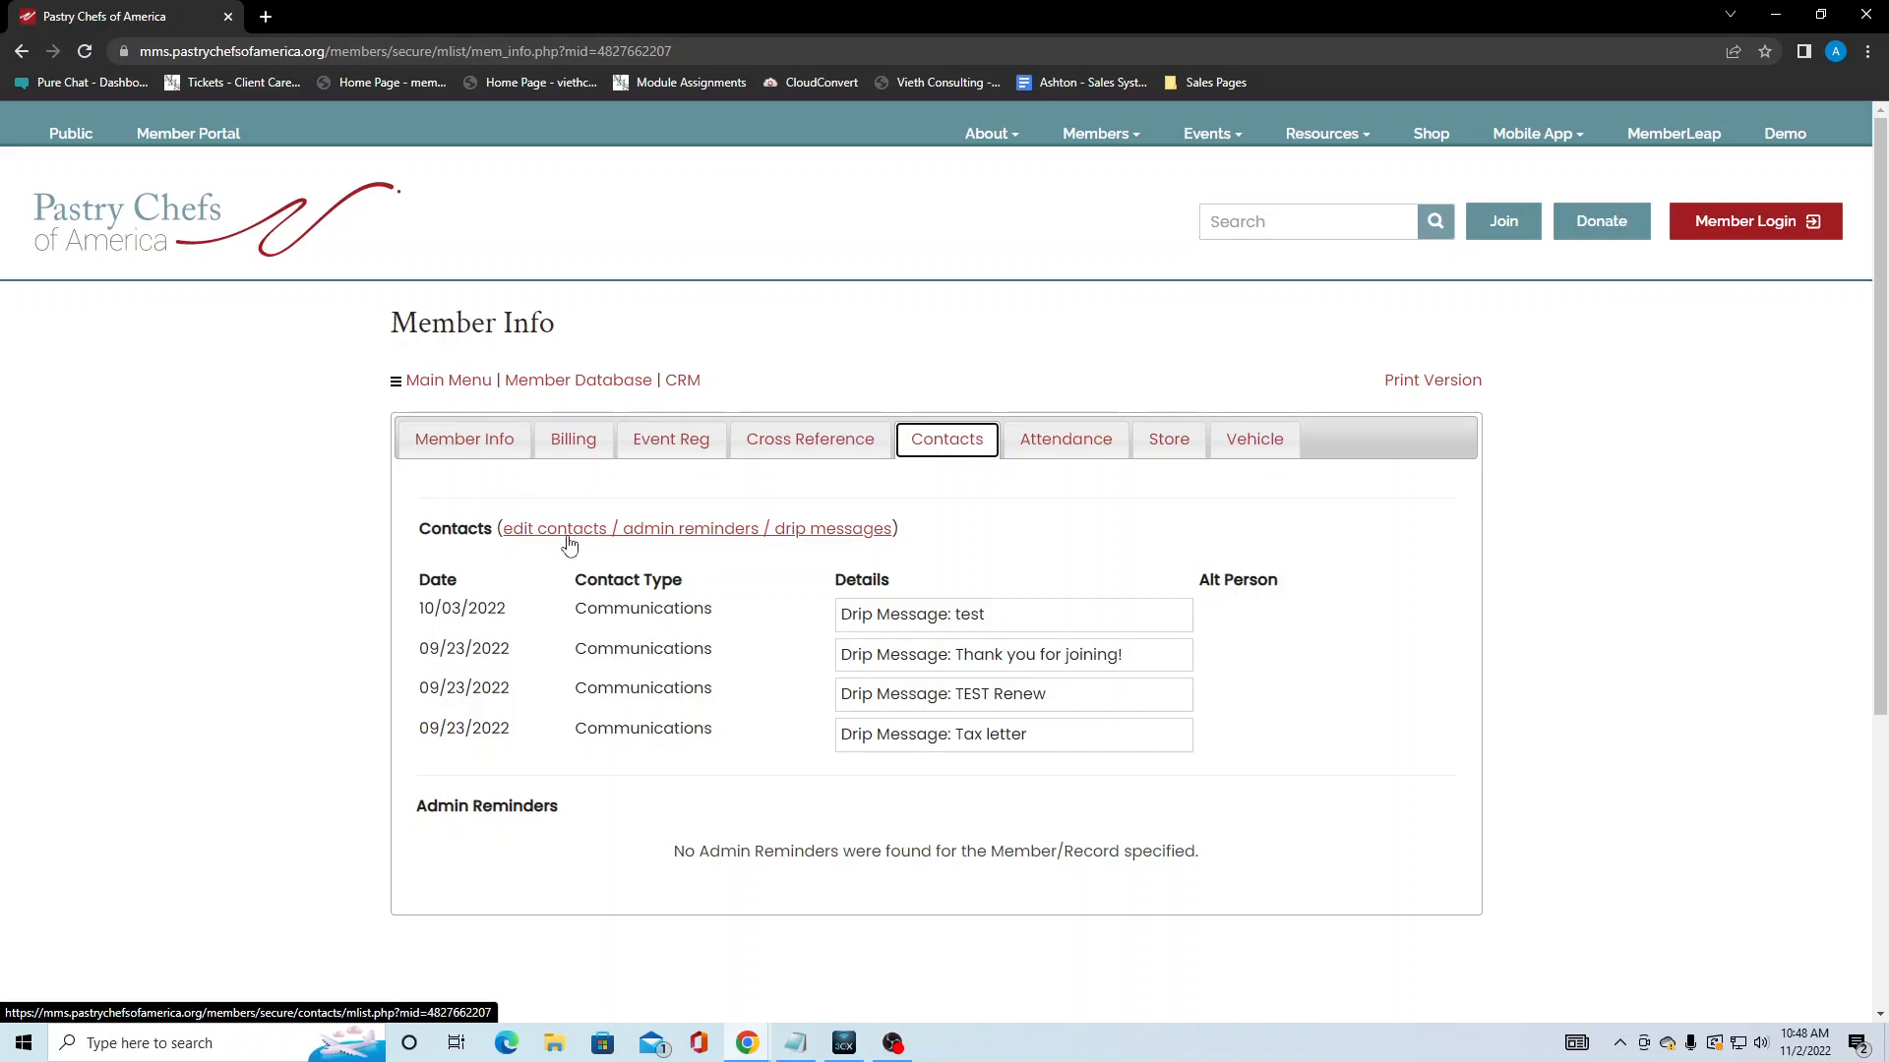
{"action": "left_click", "coordinate": [644, 532]}
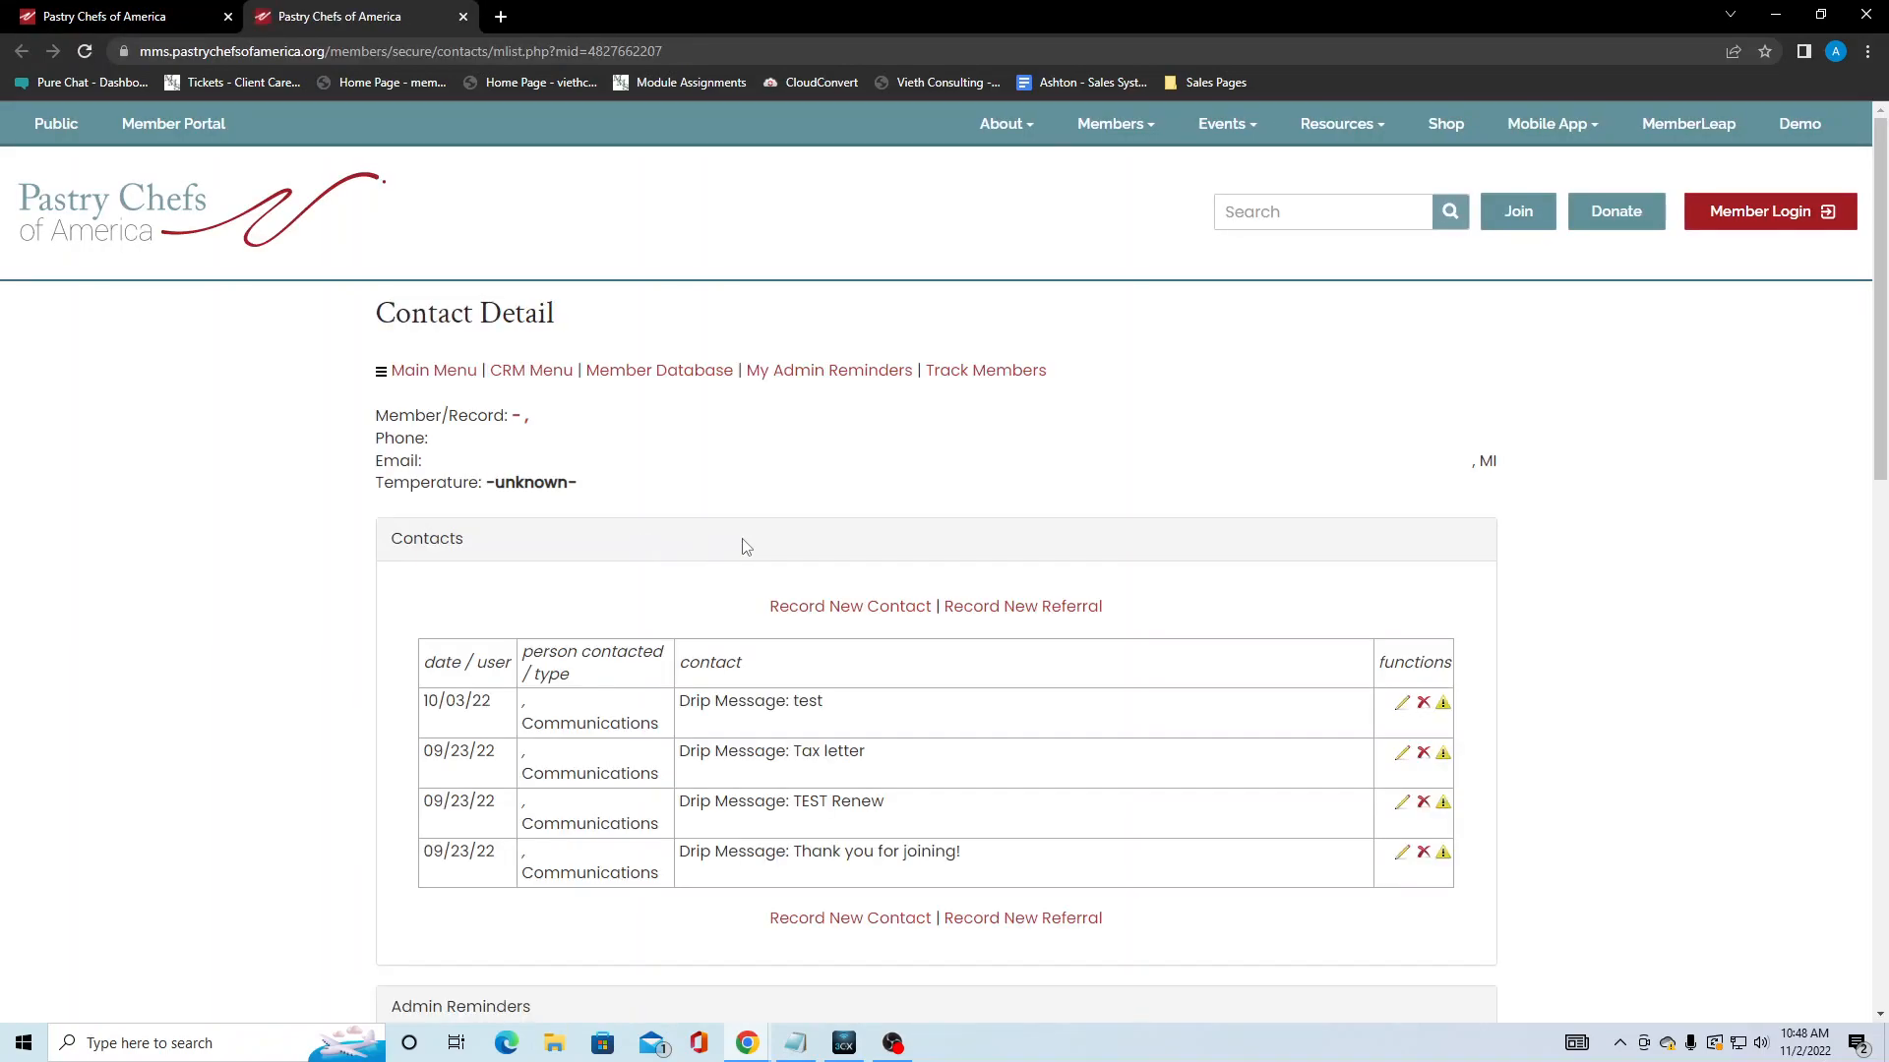
{"action": "scroll", "coordinate": [619, 536], "scroll_direction": "down", "scroll_amount": 3}
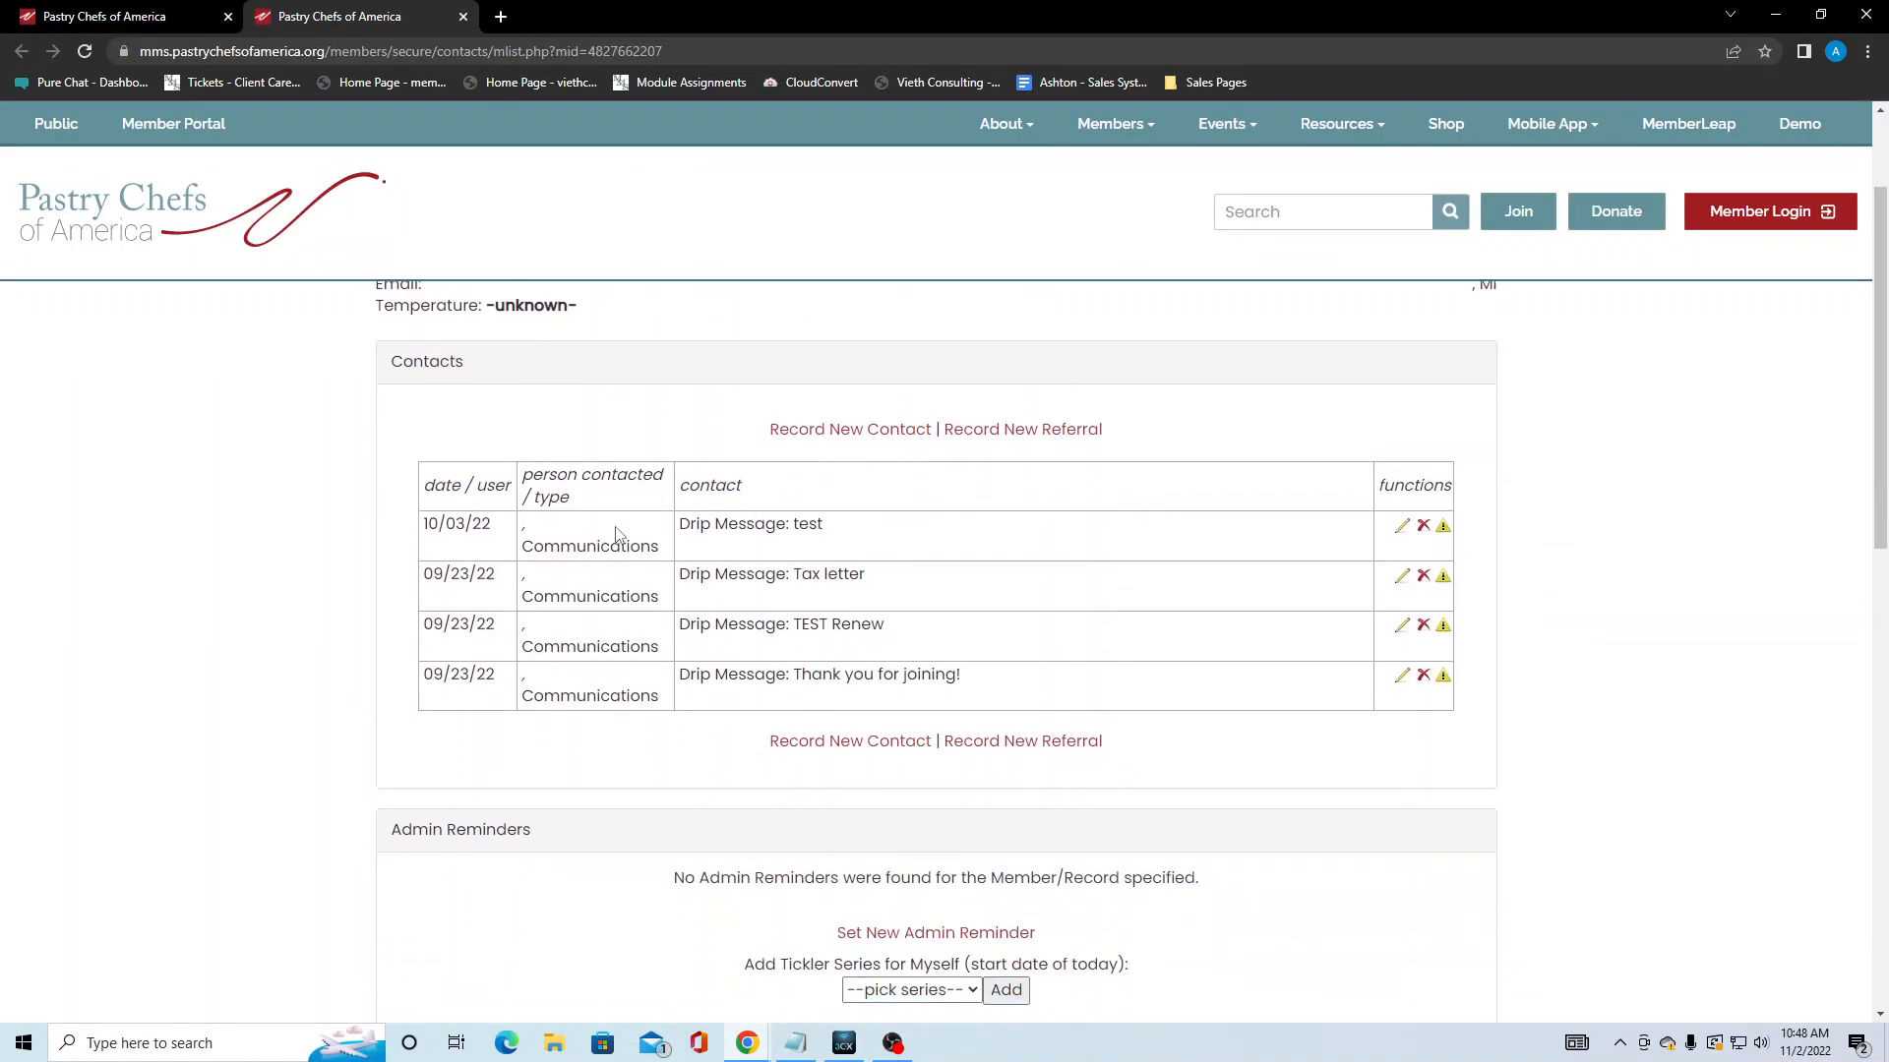
{"action": "scroll", "coordinate": [692, 526], "scroll_direction": "up", "scroll_amount": 1}
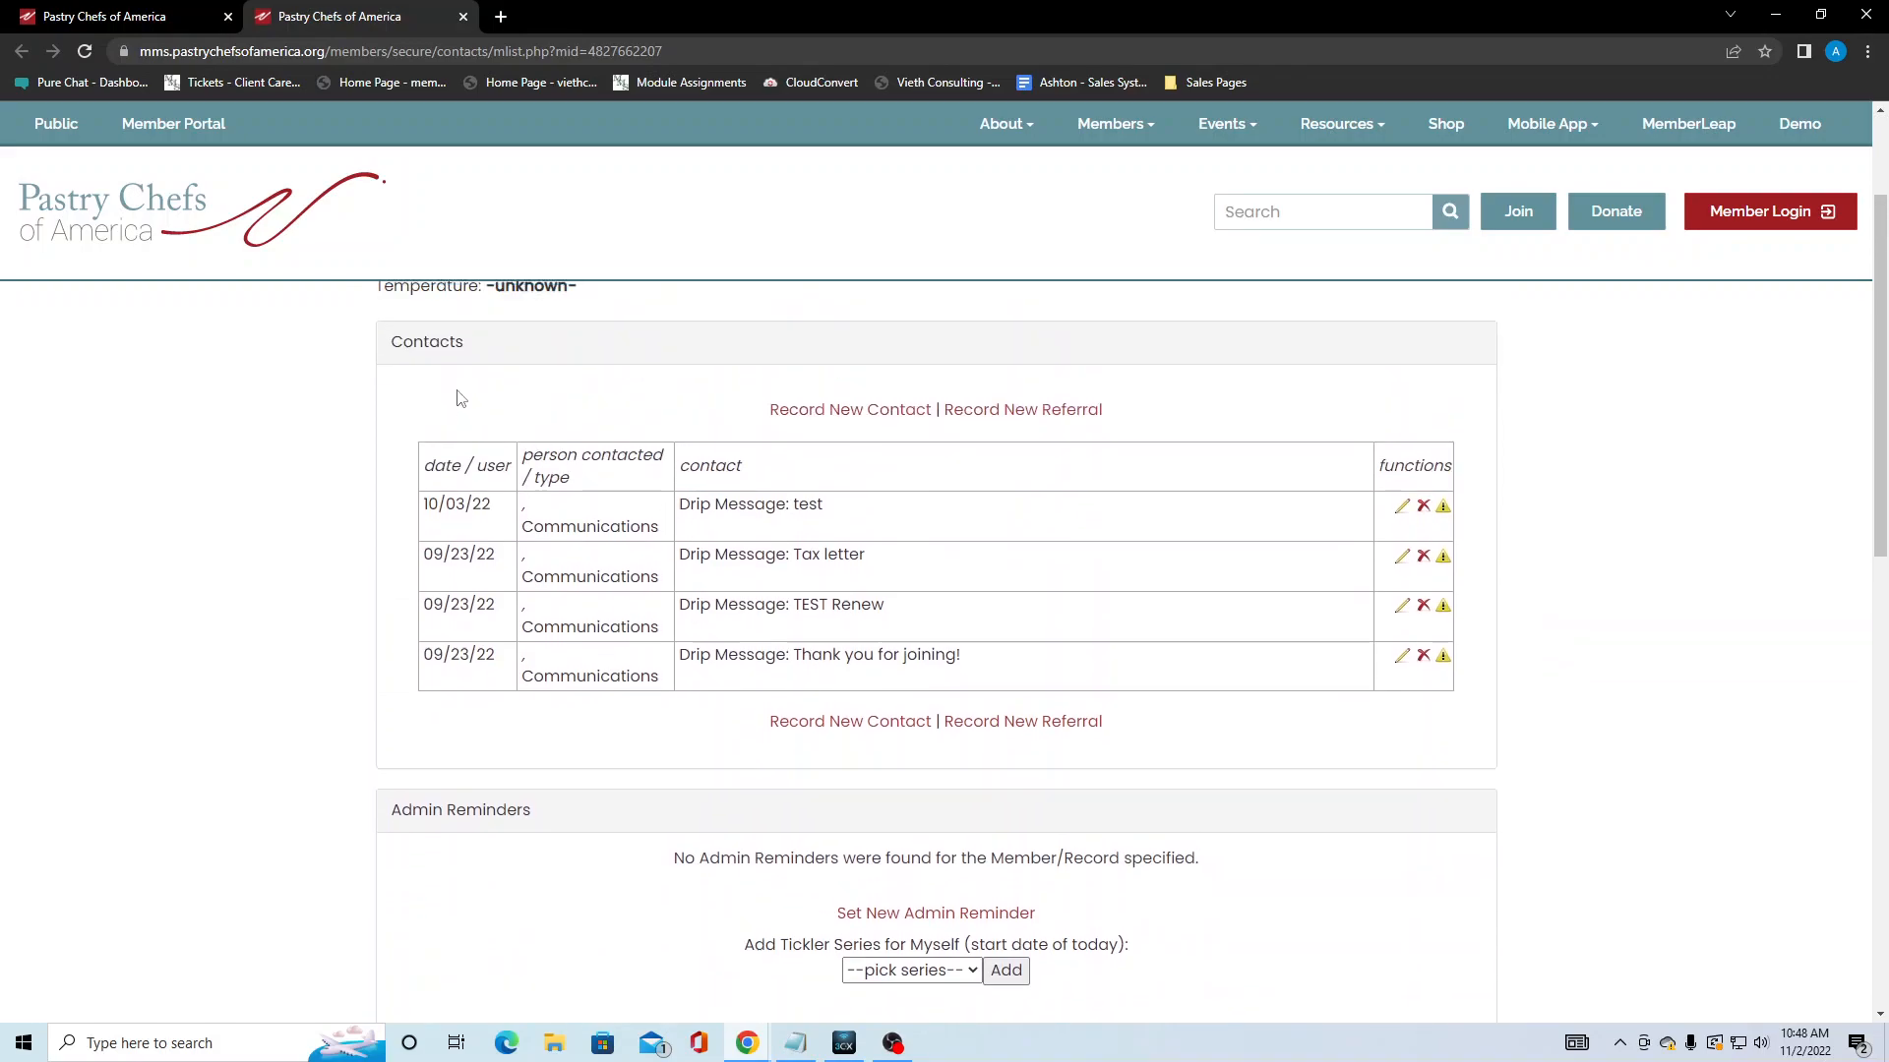
{"action": "scroll", "coordinate": [455, 400], "scroll_direction": "down", "scroll_amount": 5}
{"action": "scroll", "coordinate": [541, 642], "scroll_direction": "down", "scroll_amount": 3}
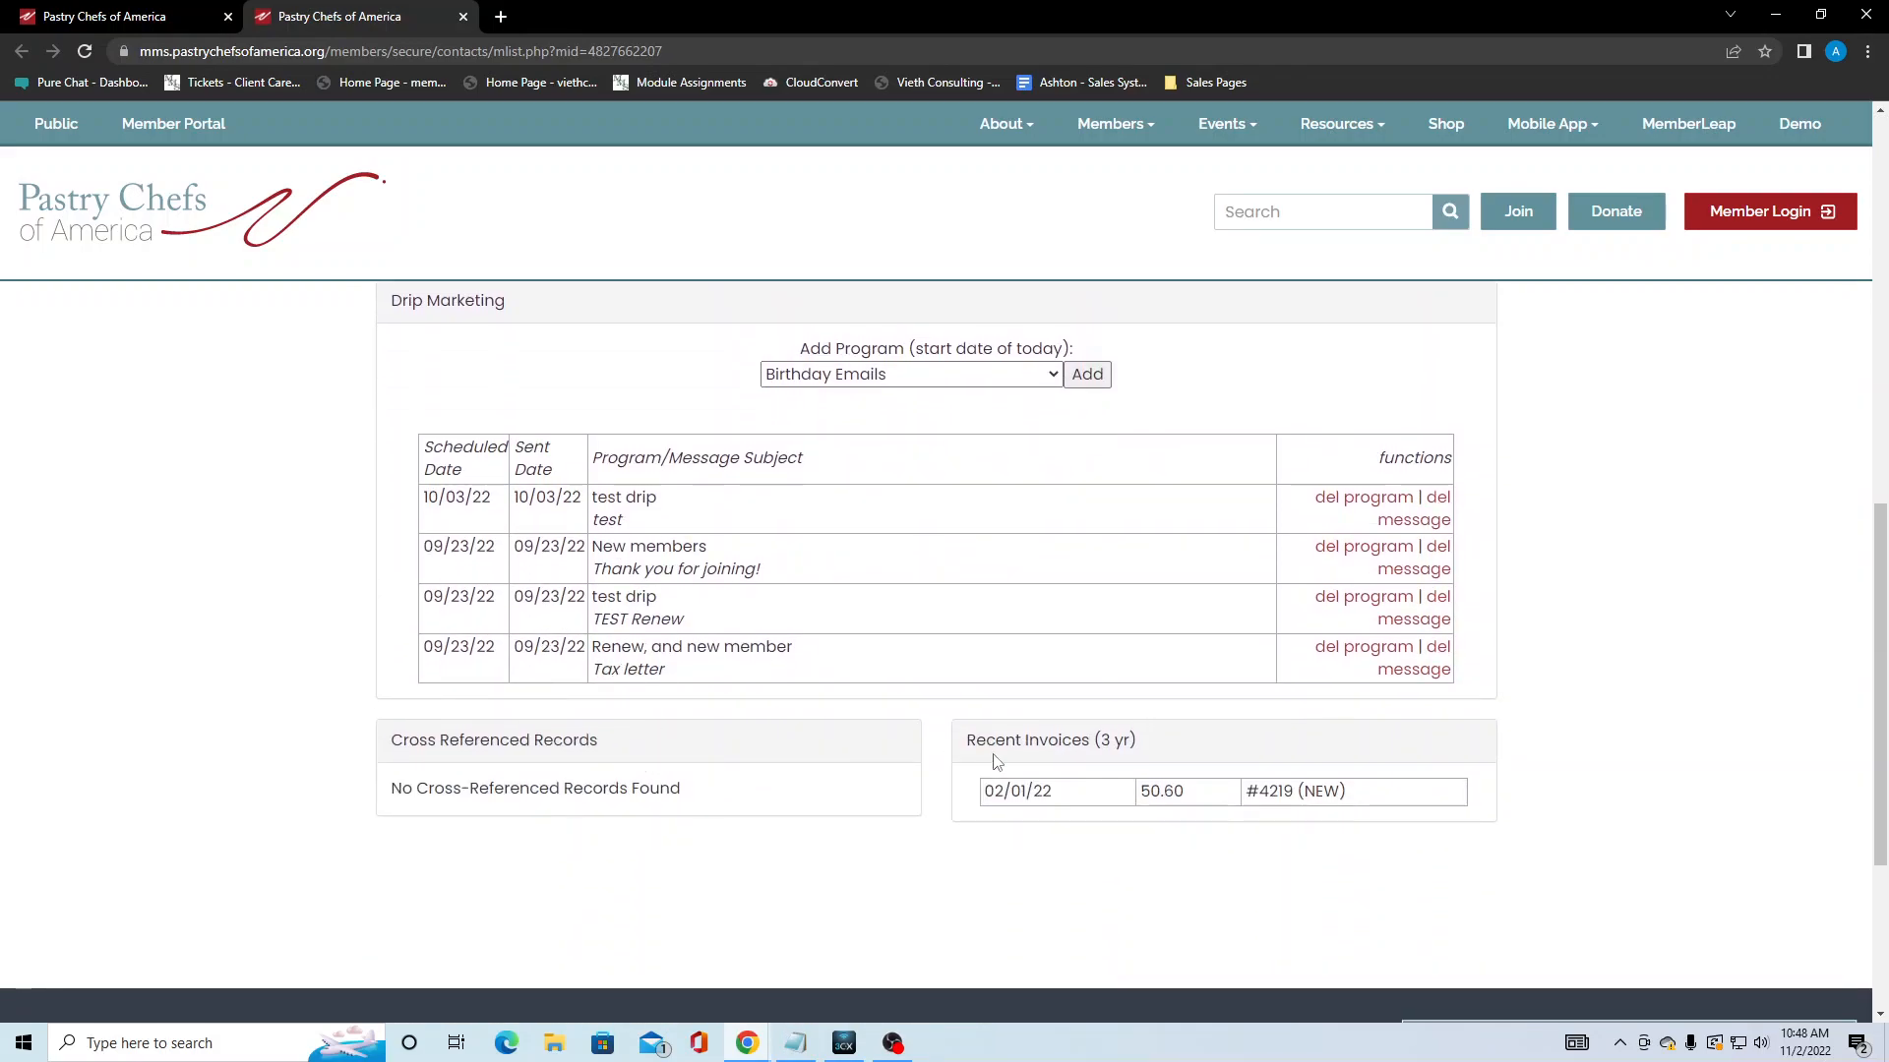
{"action": "scroll", "coordinate": [1002, 748], "scroll_direction": "up", "scroll_amount": 2}
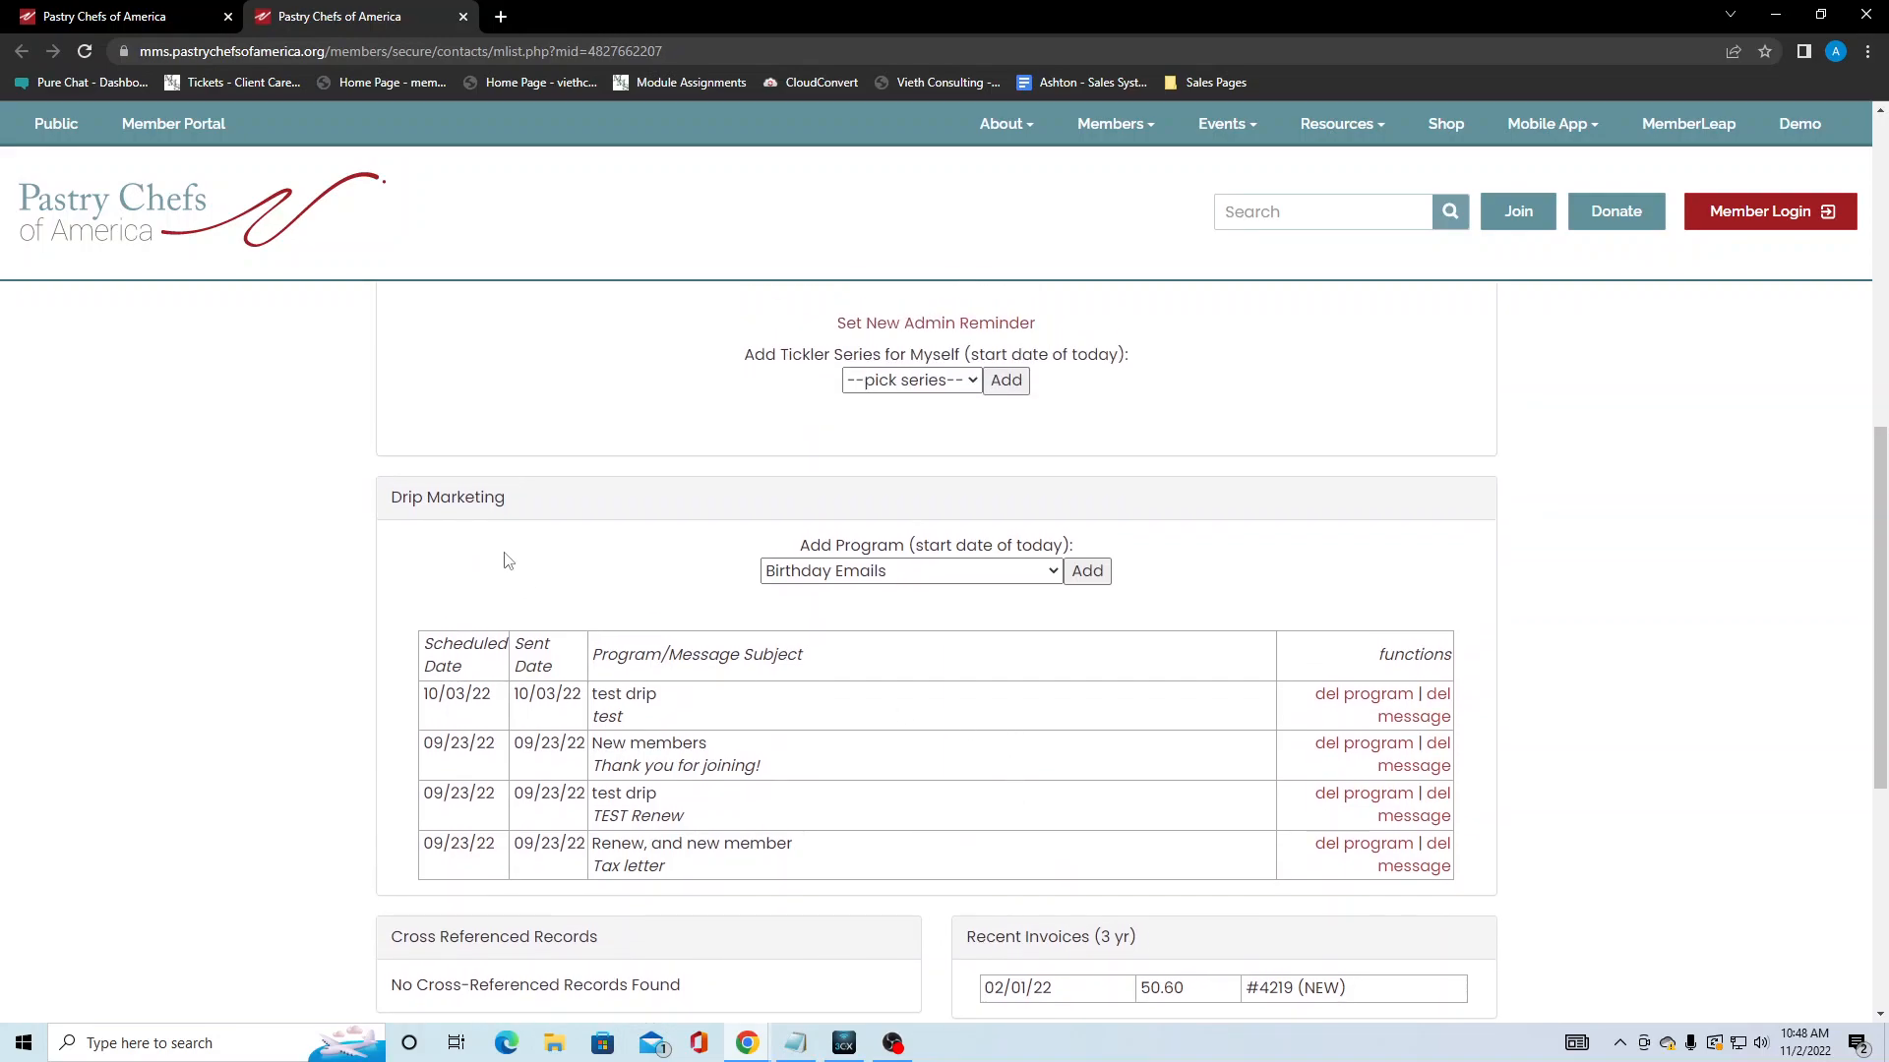
- Choose "test drip" as the program in the member's Drip Marketing section without adding it
{"action": "left_click", "coordinate": [1045, 574]}
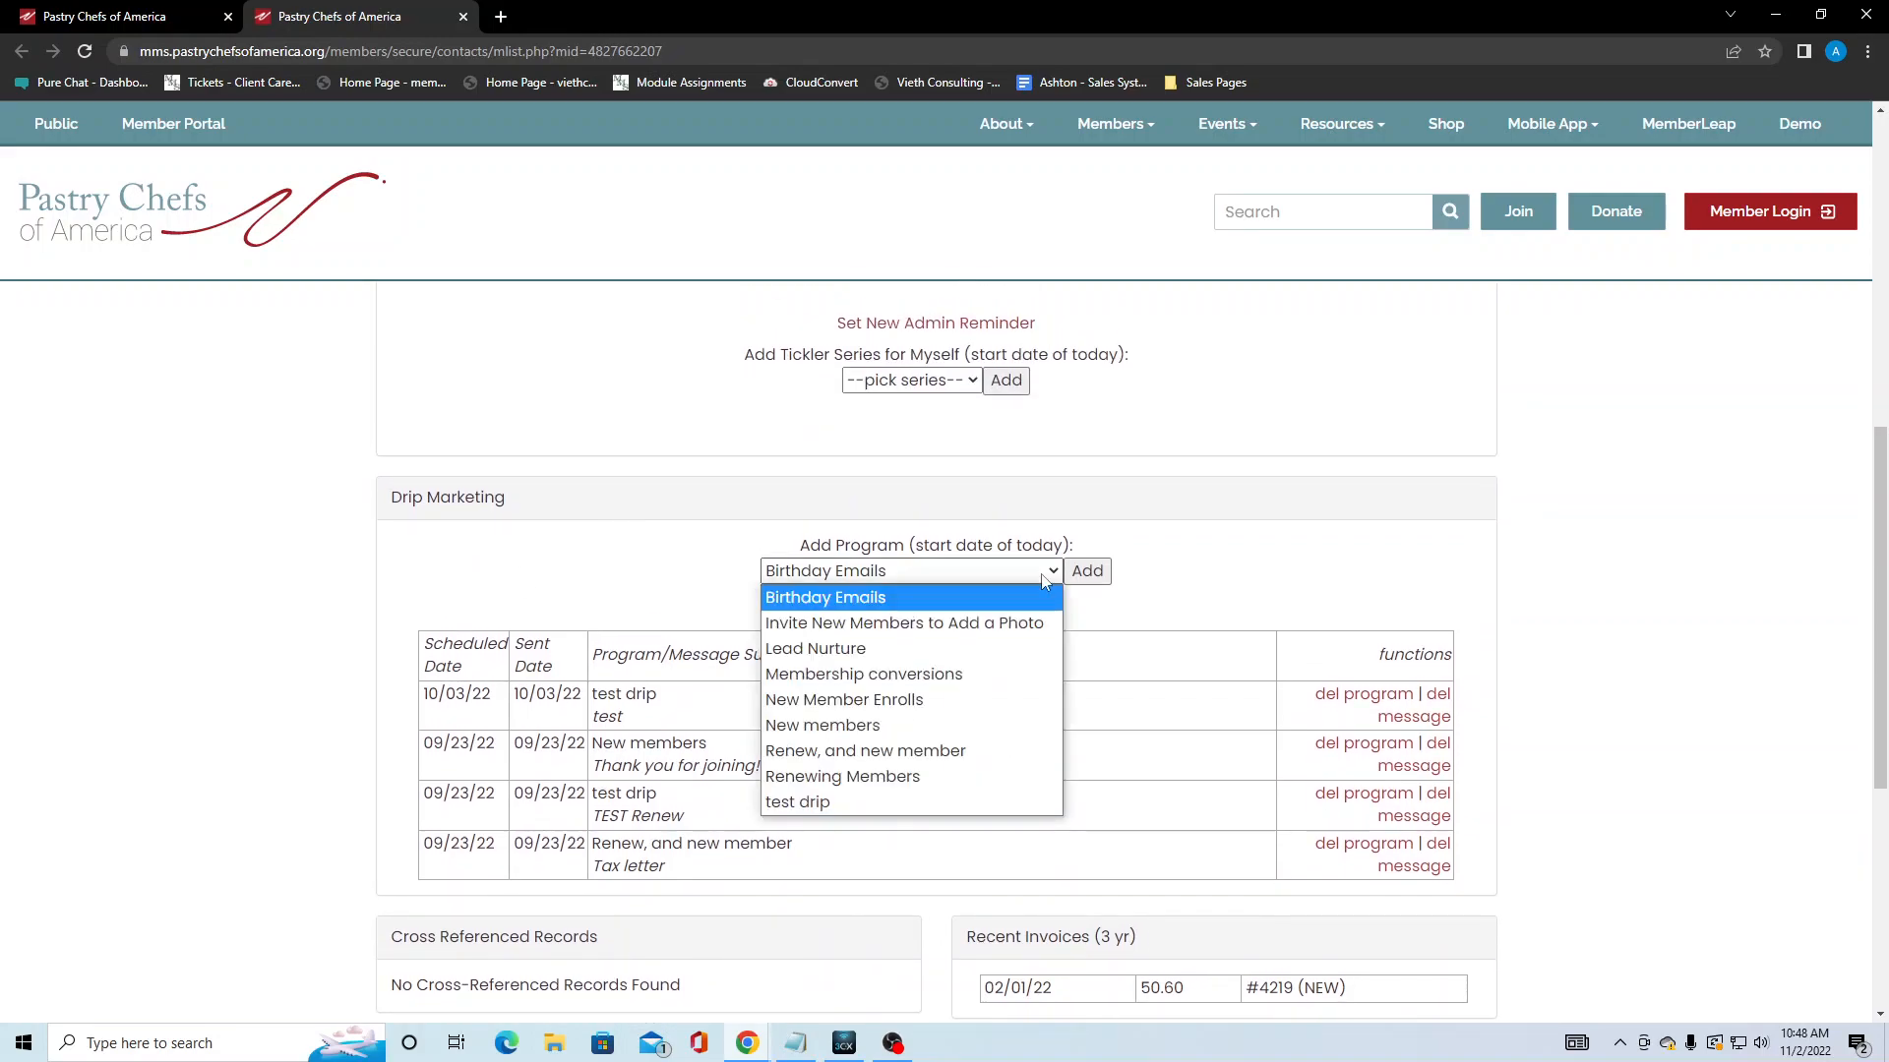
{"action": "left_click", "coordinate": [810, 800]}
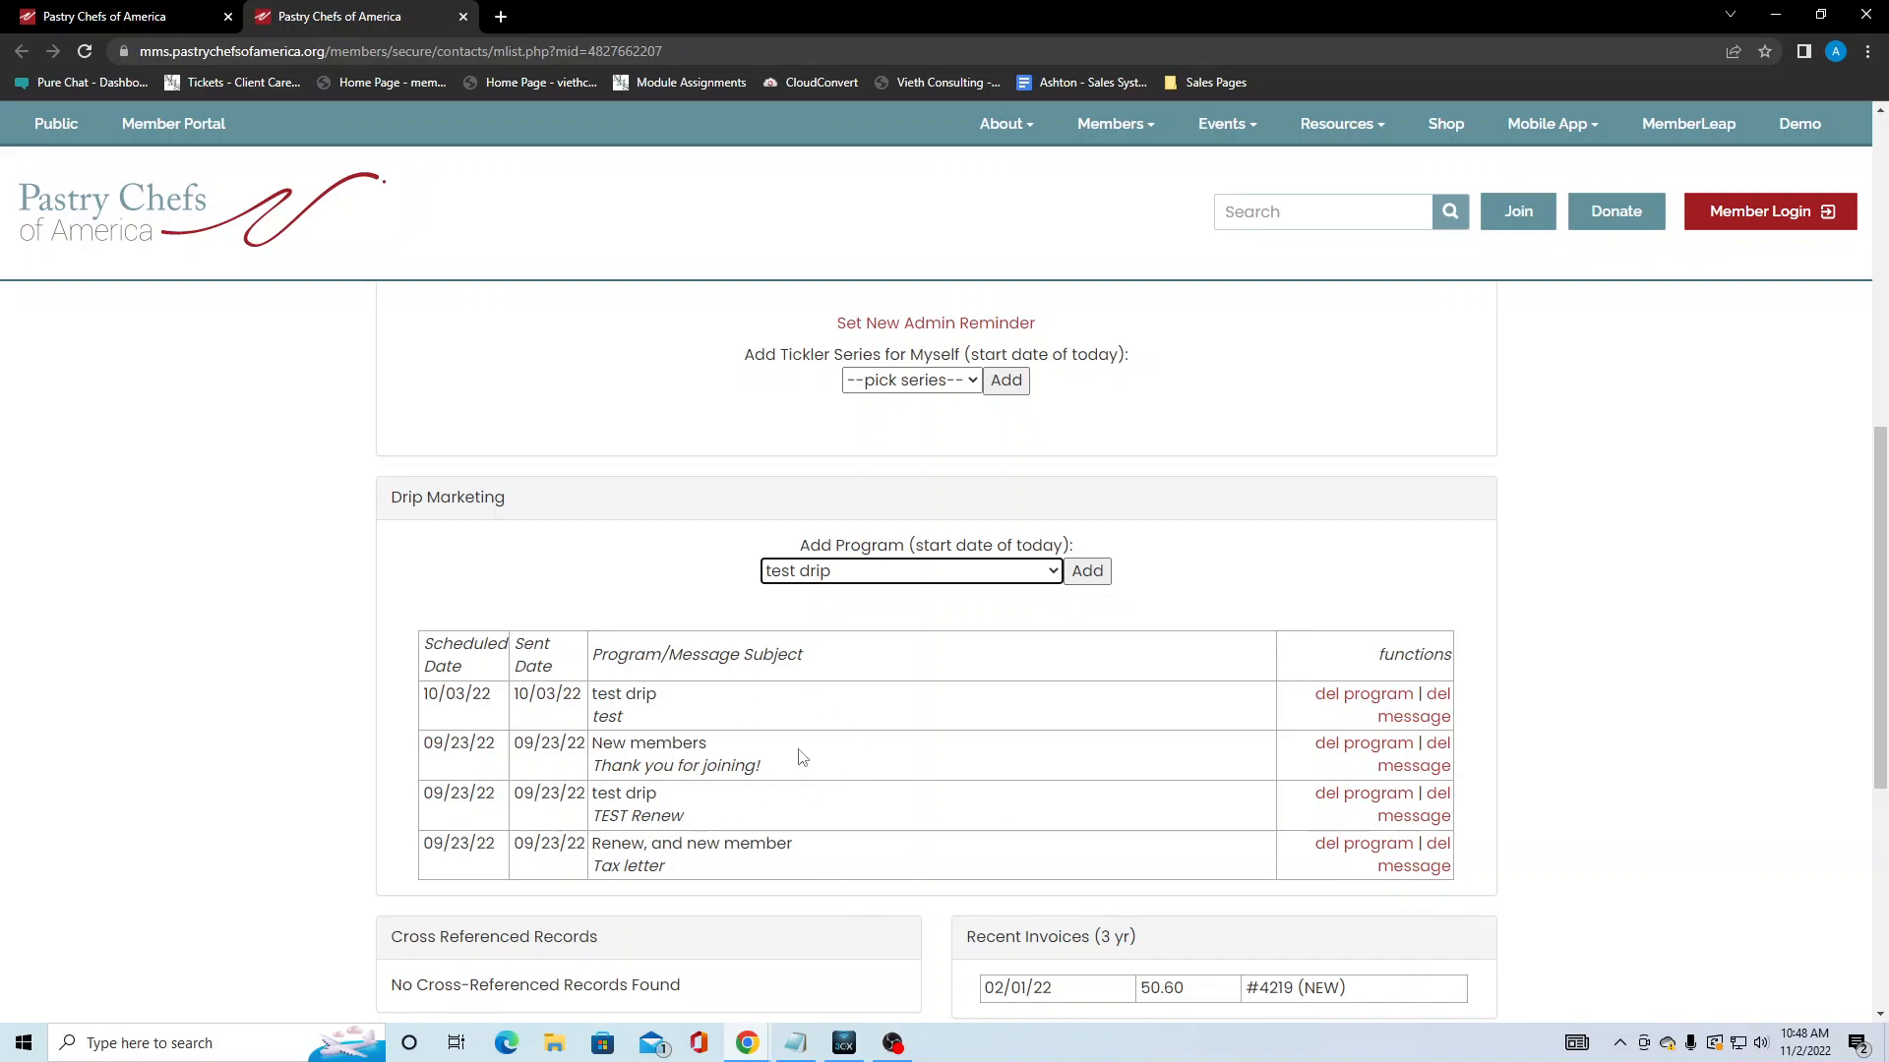
{"action": "left_click", "coordinate": [572, 558]}
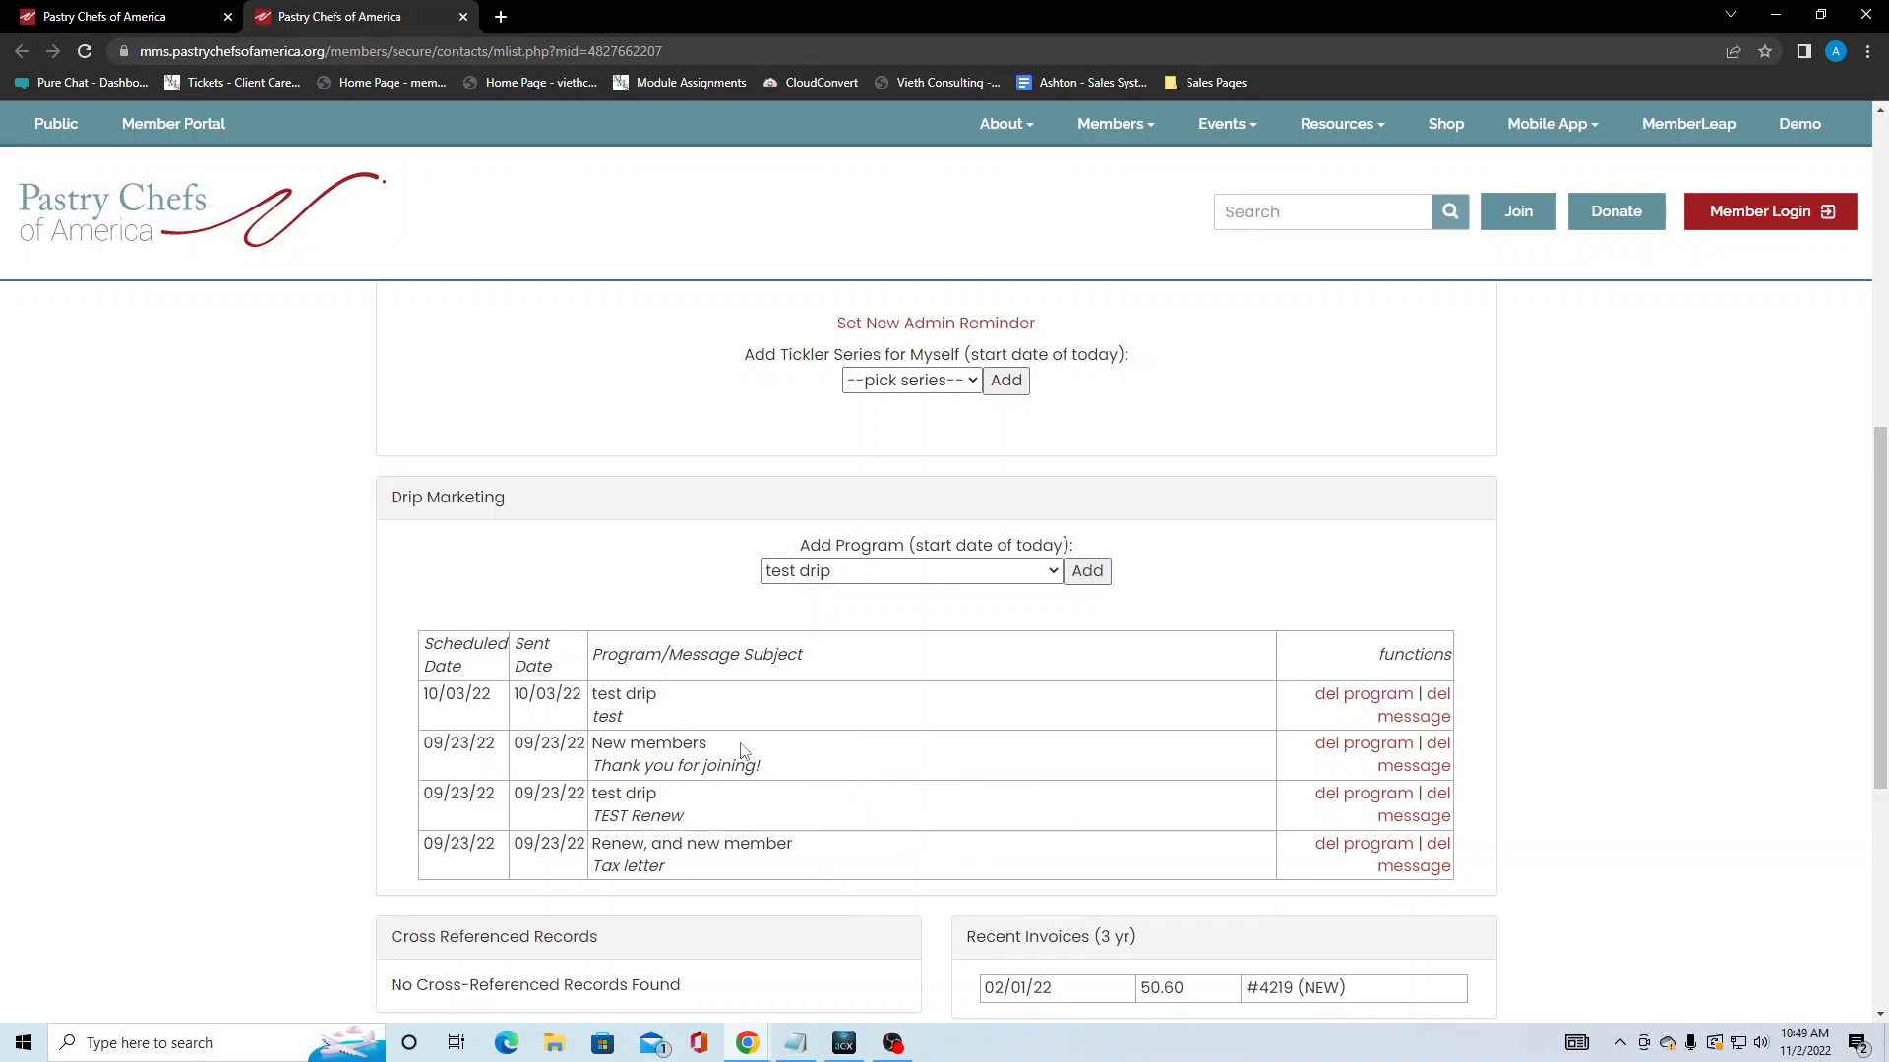
{"action": "scroll", "coordinate": [742, 750], "scroll_direction": "up", "scroll_amount": 2}
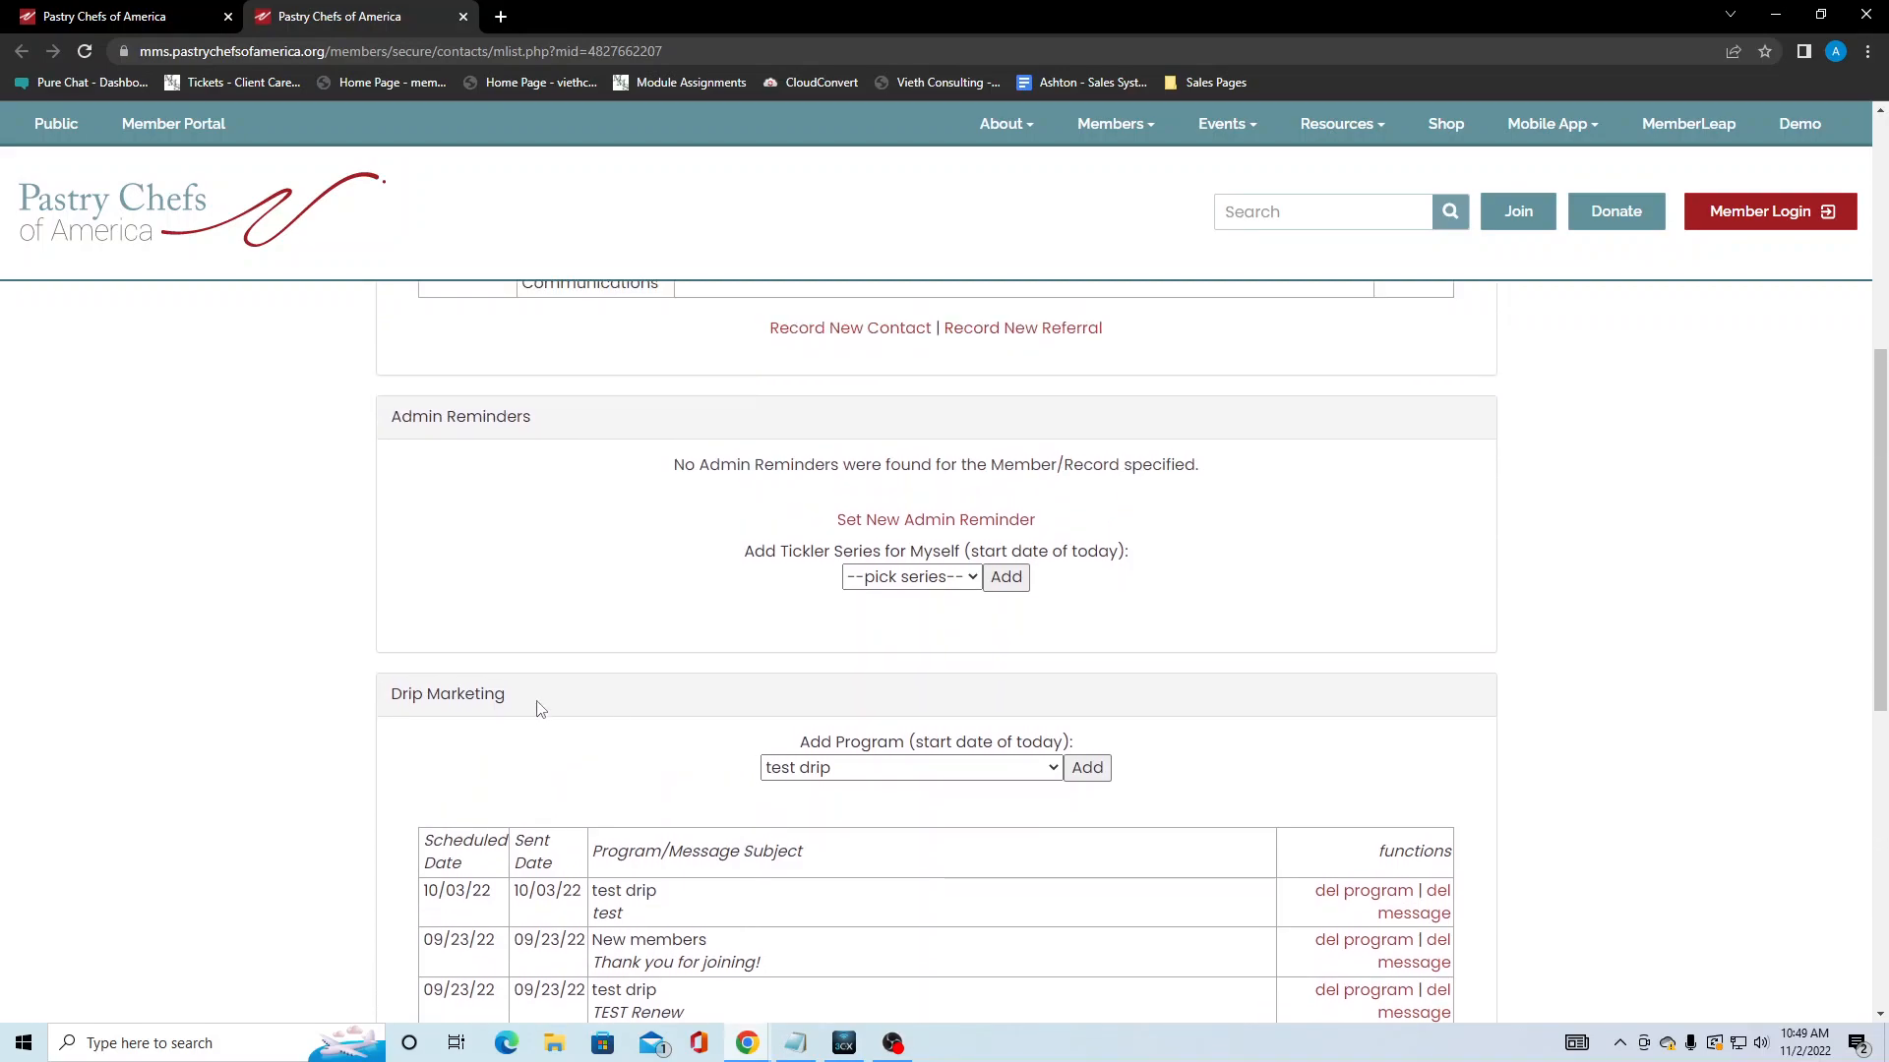